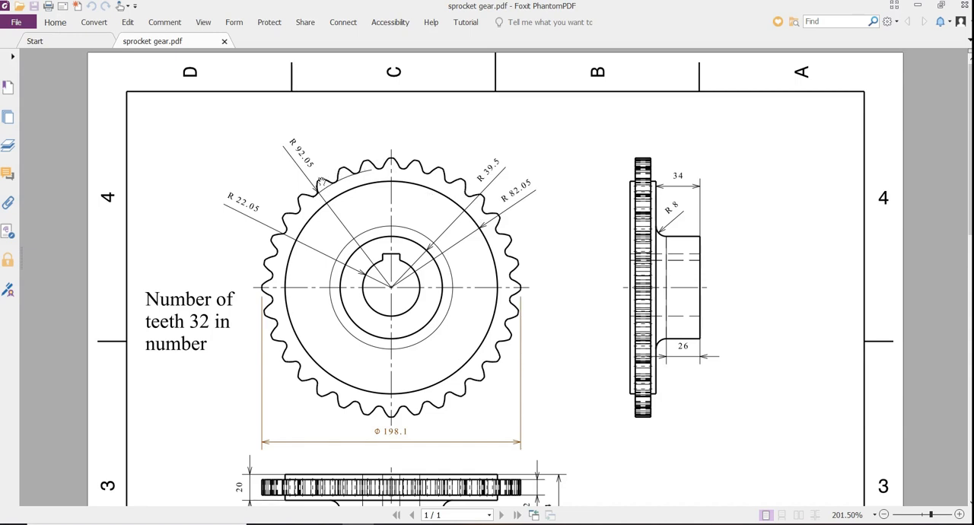
Examine the sprocket gear drawing for its dimensions, tooth count and fitting chain specifications.
{"action": "scroll", "coordinate": [472, 236], "scroll_direction": "down", "scroll_amount": 5}
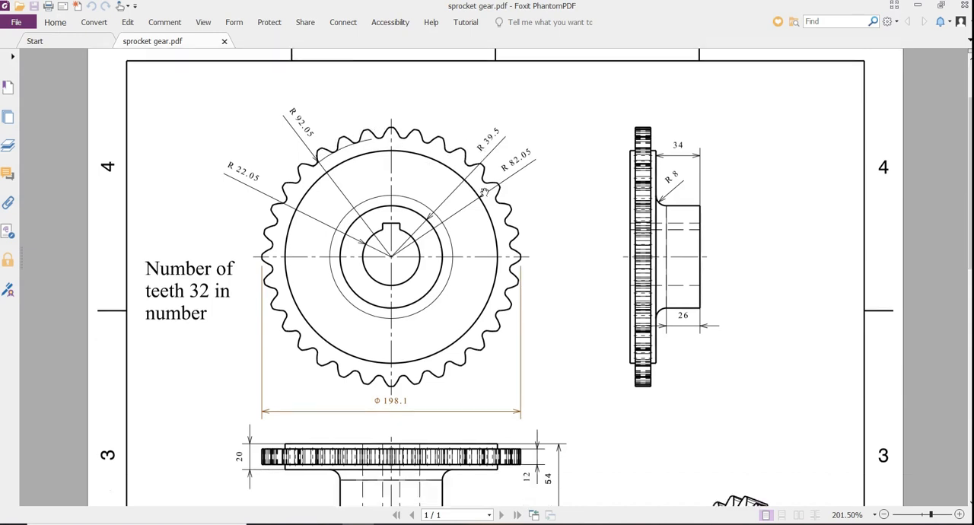
{"action": "scroll", "coordinate": [419, 238], "scroll_direction": "up", "scroll_amount": 5}
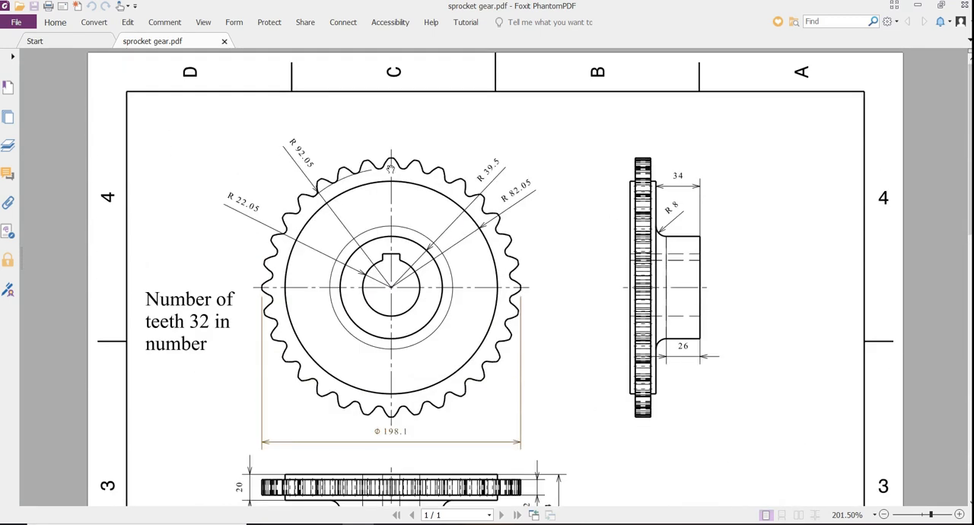
{"action": "scroll", "coordinate": [390, 169], "scroll_direction": "down", "scroll_amount": 5}
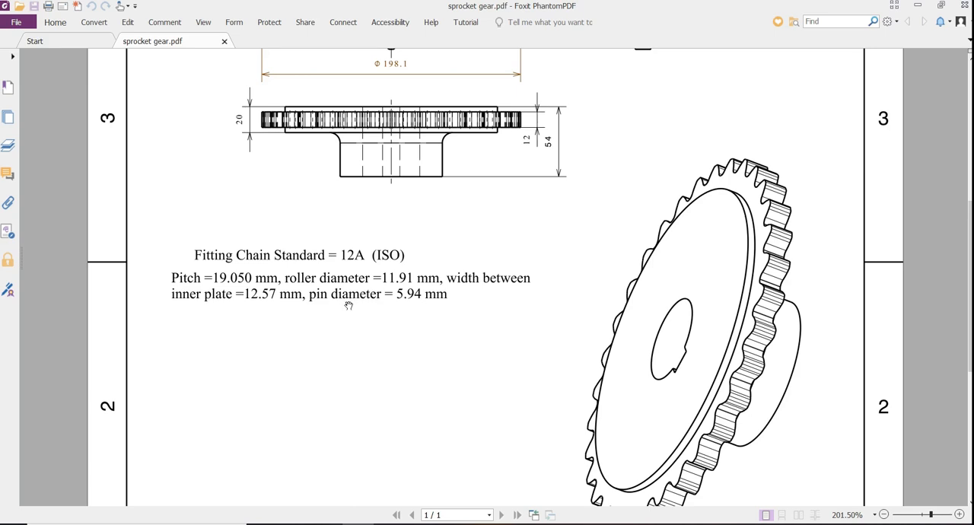
{"action": "scroll", "coordinate": [355, 309], "scroll_direction": "up", "scroll_amount": 5}
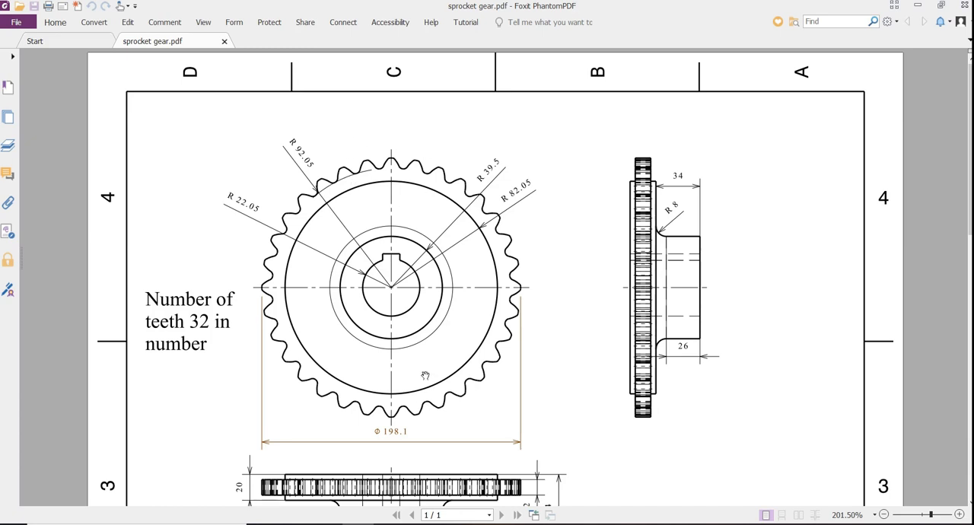
{"action": "scroll", "coordinate": [424, 375], "scroll_direction": "down", "scroll_amount": 5}
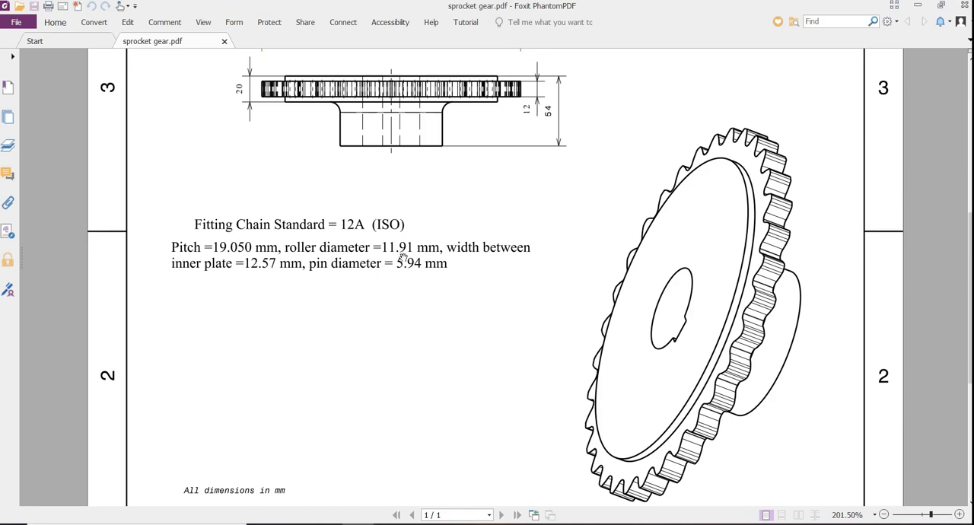
{"action": "scroll", "coordinate": [419, 349], "scroll_direction": "up", "scroll_amount": 5}
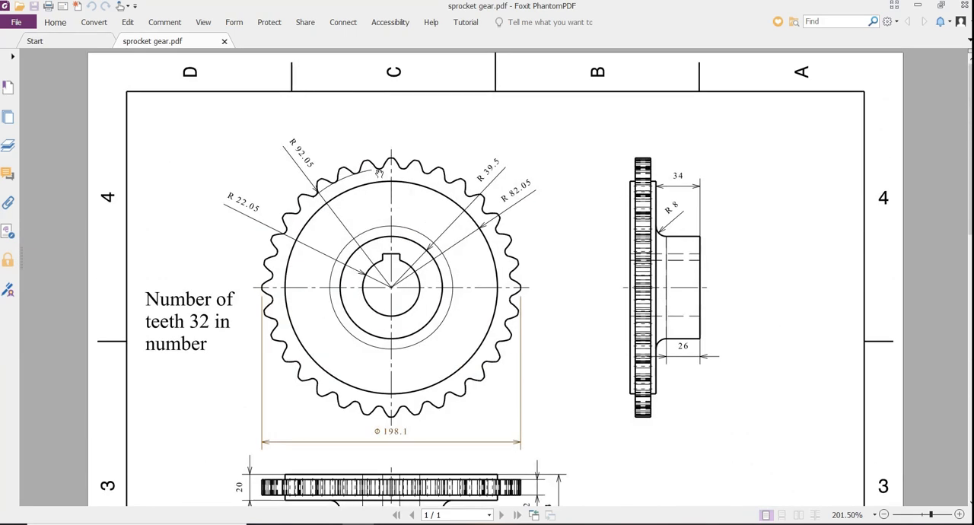
Switch to CATIA and examine the whole finished sprocket model against the PDF drawing.
{"action": "key", "text": "alt+Tab"}
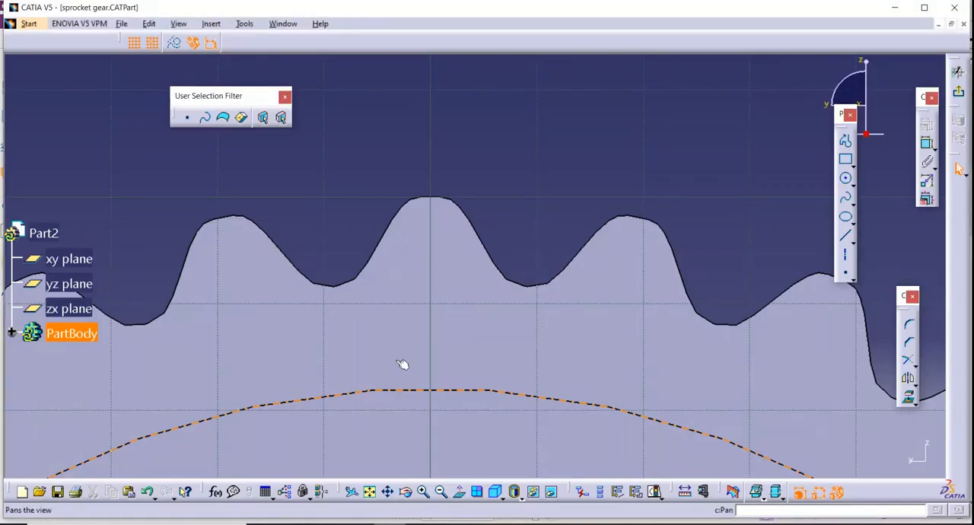
{"action": "left_click", "coordinate": [372, 492]}
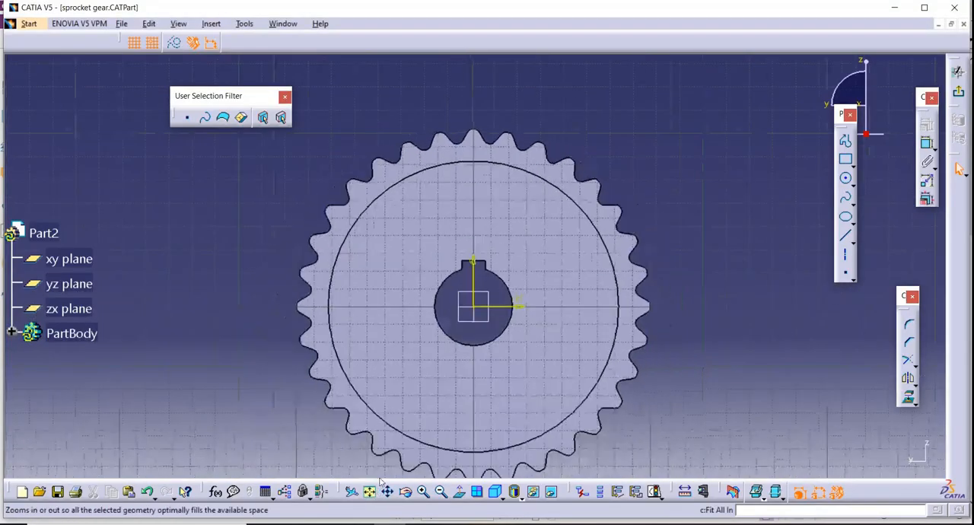
{"action": "left_click", "coordinate": [424, 493]}
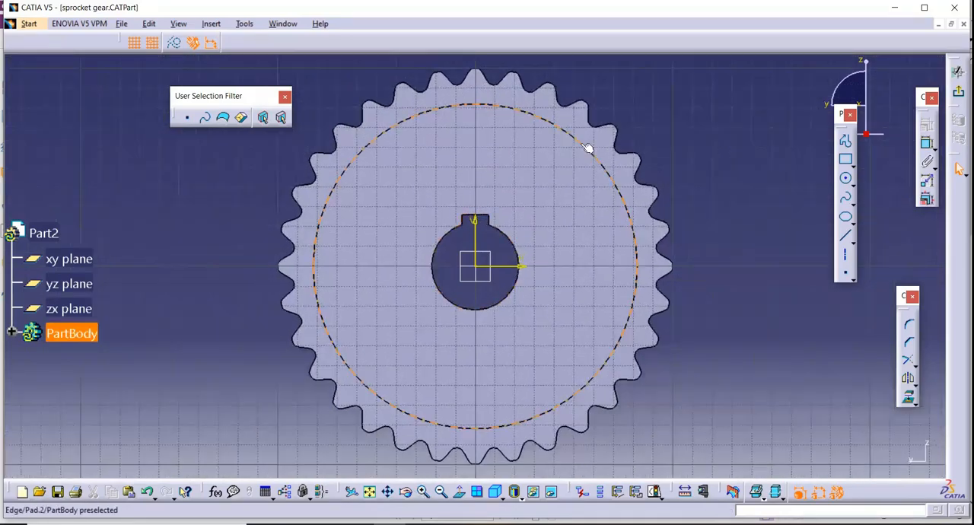
{"action": "key", "text": "alt+Tab"}
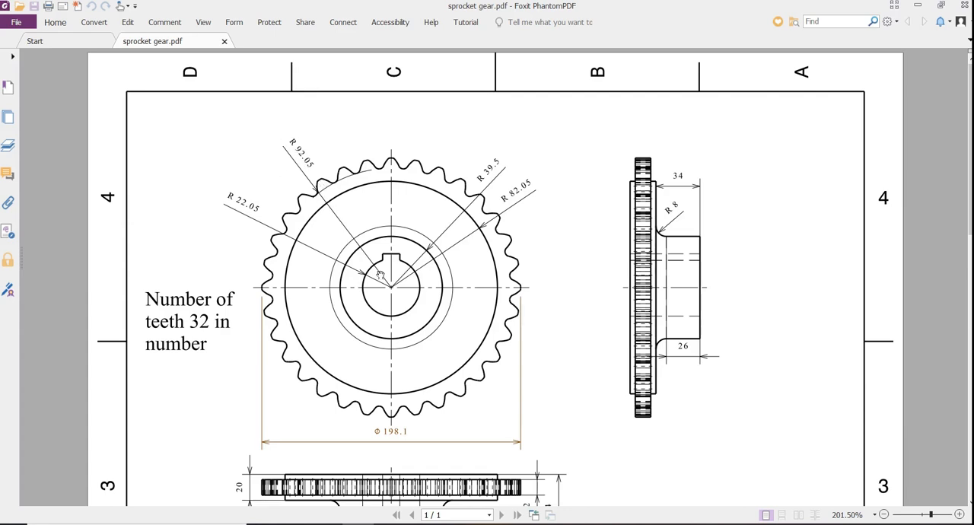
{"action": "key", "text": "alt+Tab"}
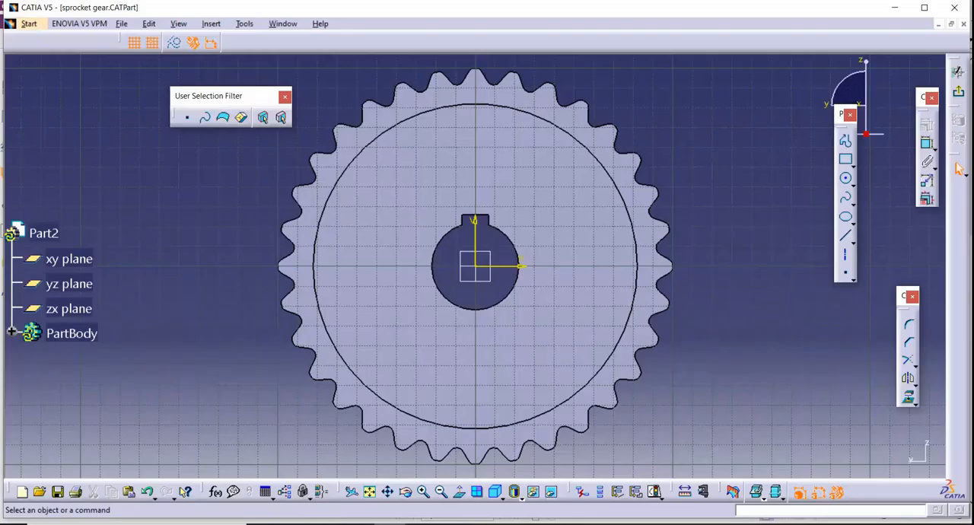
Go to the Part Design workbench and create a new part named "sprocket gear".
{"action": "left_click", "coordinate": [29, 23]}
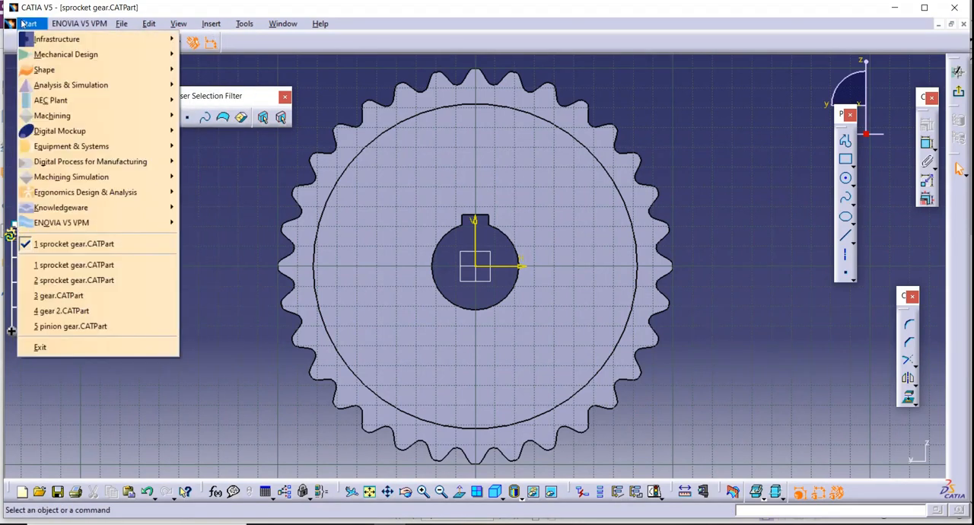
{"action": "mouse_move", "coordinate": [92, 60]}
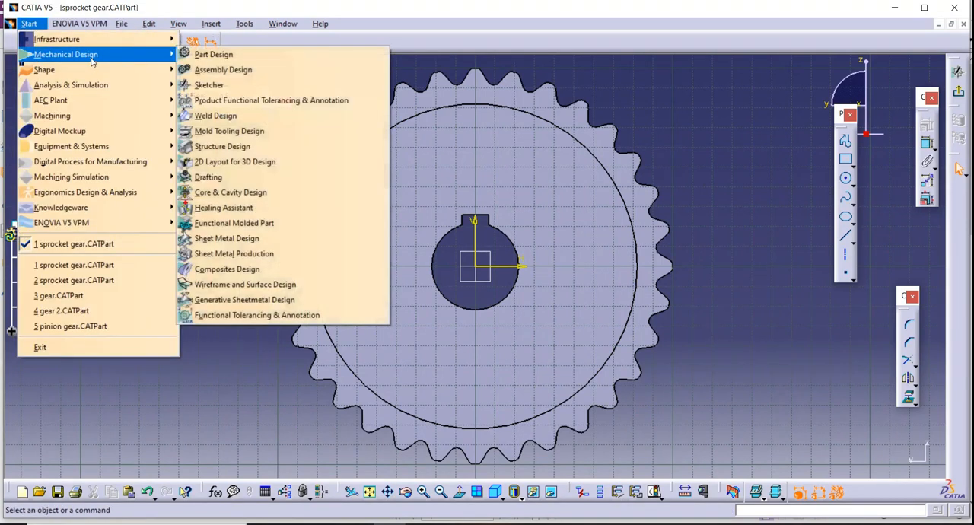
{"action": "left_click", "coordinate": [212, 54]}
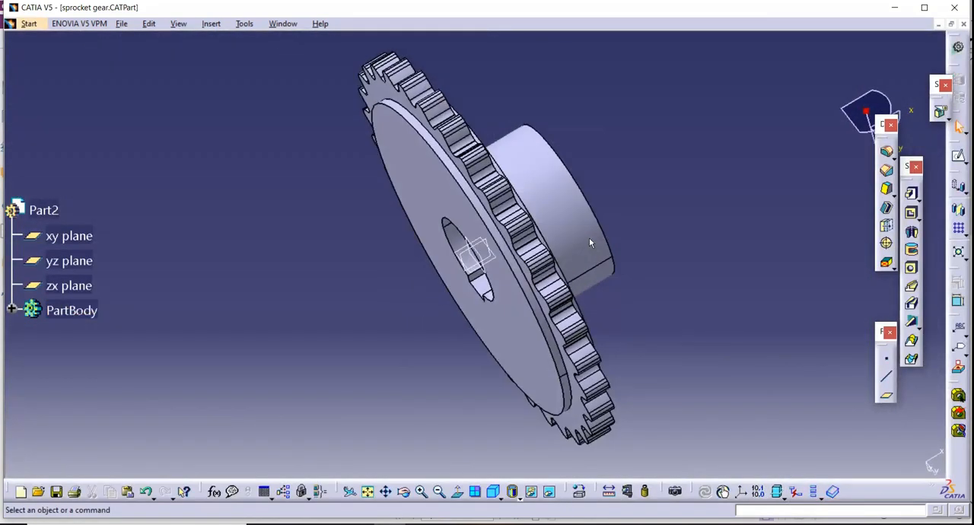
{"action": "left_click", "coordinate": [29, 24]}
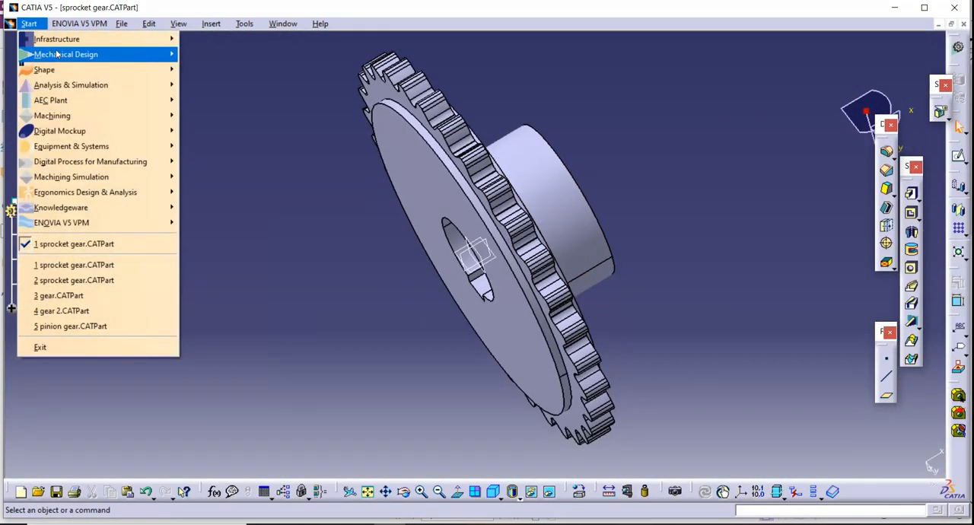
{"action": "mouse_move", "coordinate": [92, 54]}
{"action": "left_click", "coordinate": [272, 55]}
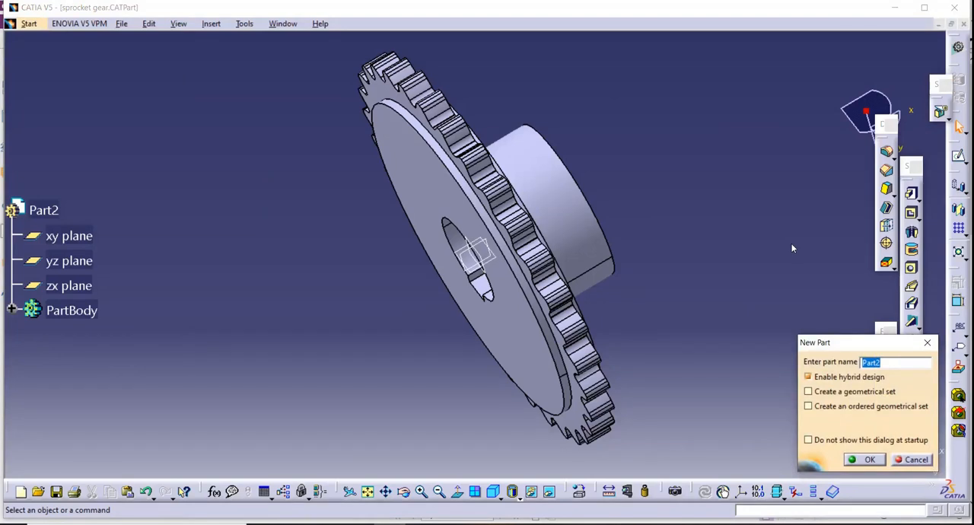
{"action": "type", "text": "sprocket gear"}
{"action": "left_click", "coordinate": [869, 460]}
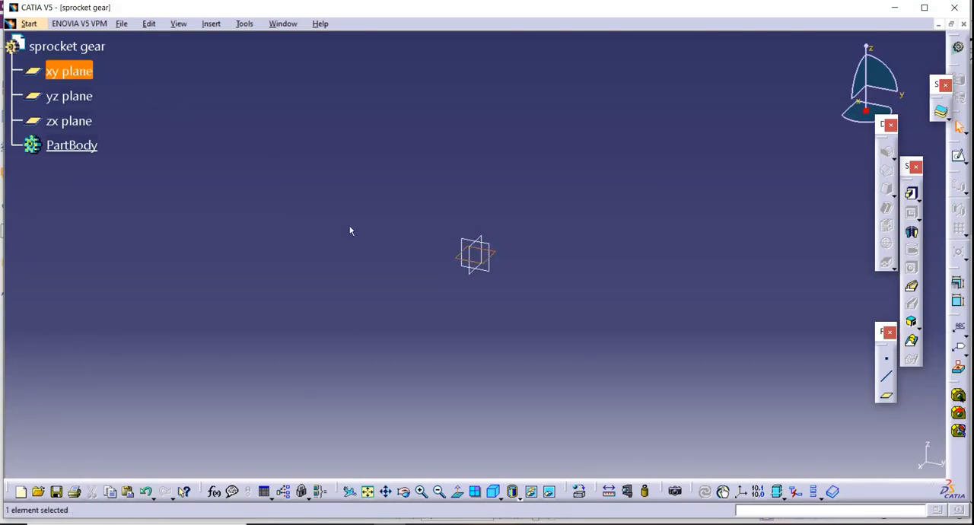
Start a sketch on the yz plane of the new part.
{"action": "left_click", "coordinate": [454, 197]}
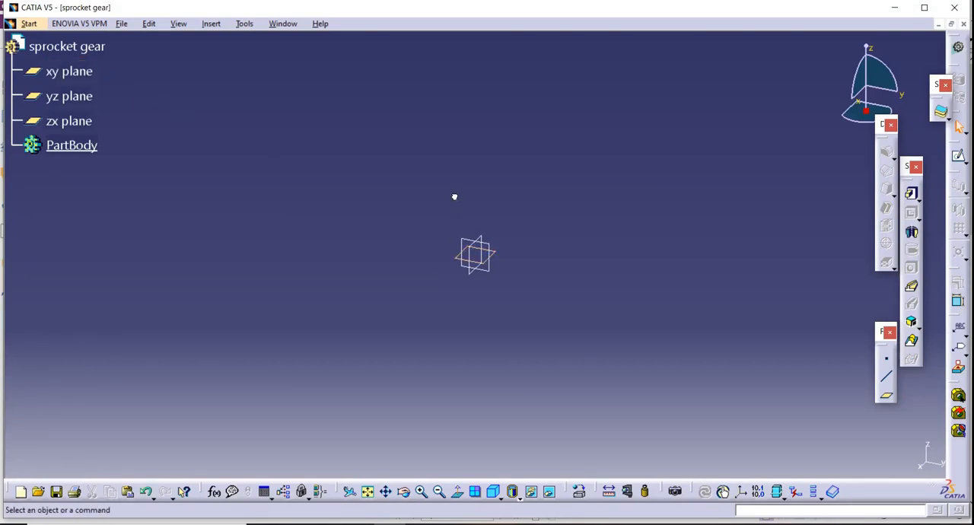
{"action": "left_click", "coordinate": [70, 95]}
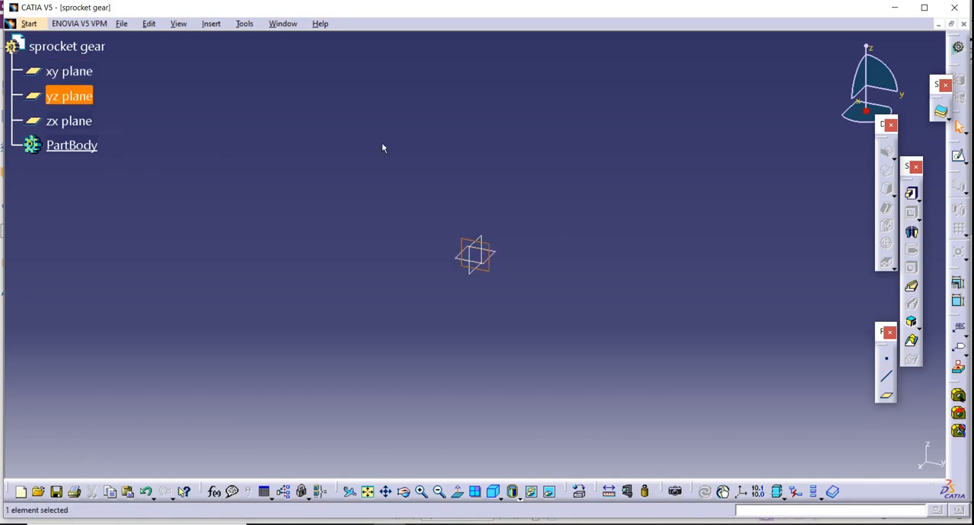
{"action": "left_click", "coordinate": [958, 156]}
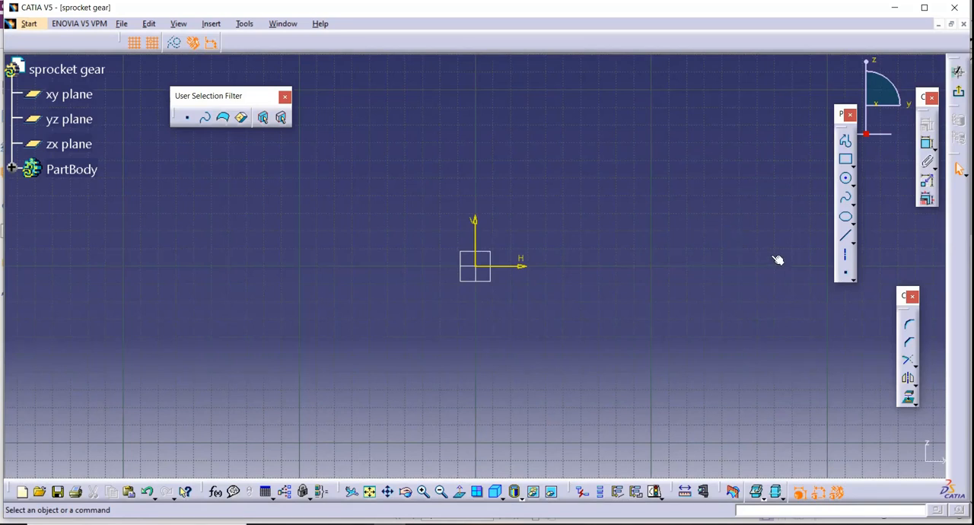
Sketch two concentric circles centred on the origin, about 165 mm and 126 mm in diameter.
{"action": "left_click", "coordinate": [847, 180]}
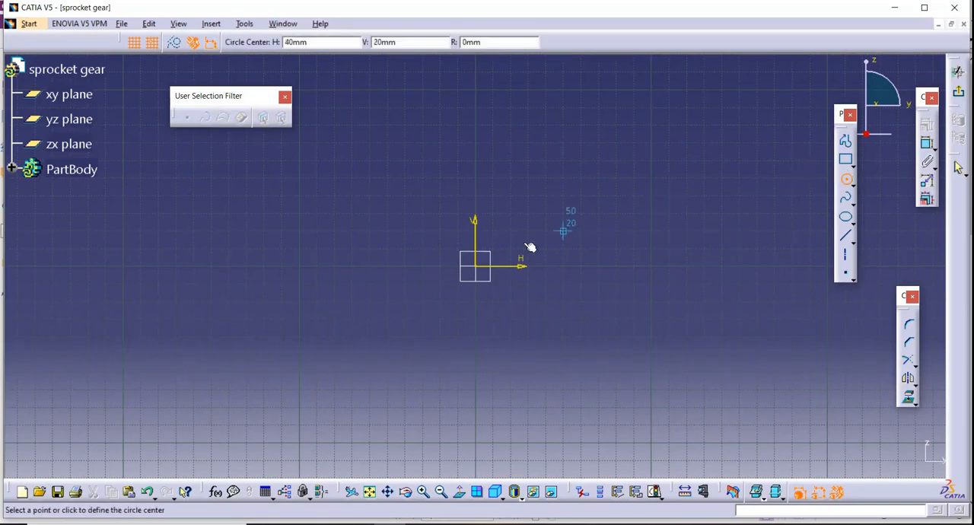
{"action": "left_click", "coordinate": [481, 268]}
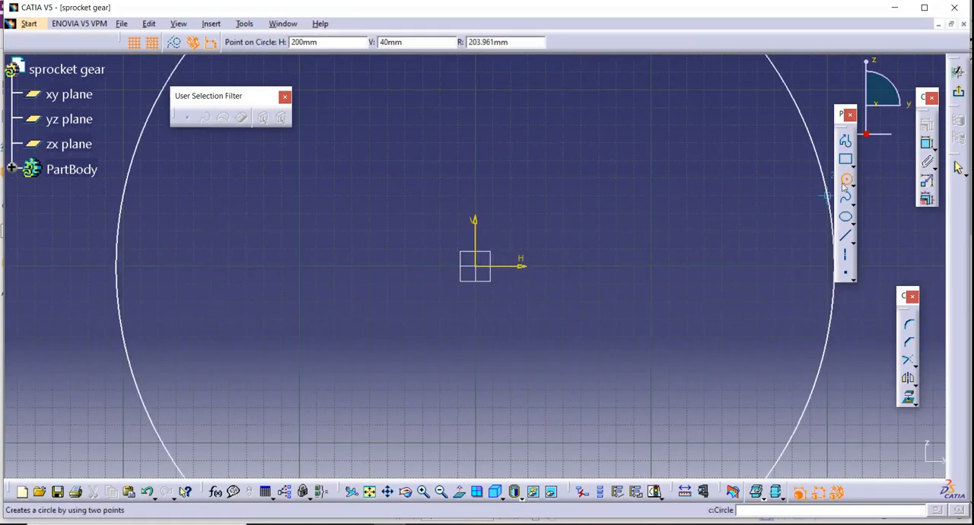
{"action": "left_click", "coordinate": [615, 221]}
{"action": "left_click", "coordinate": [718, 263]}
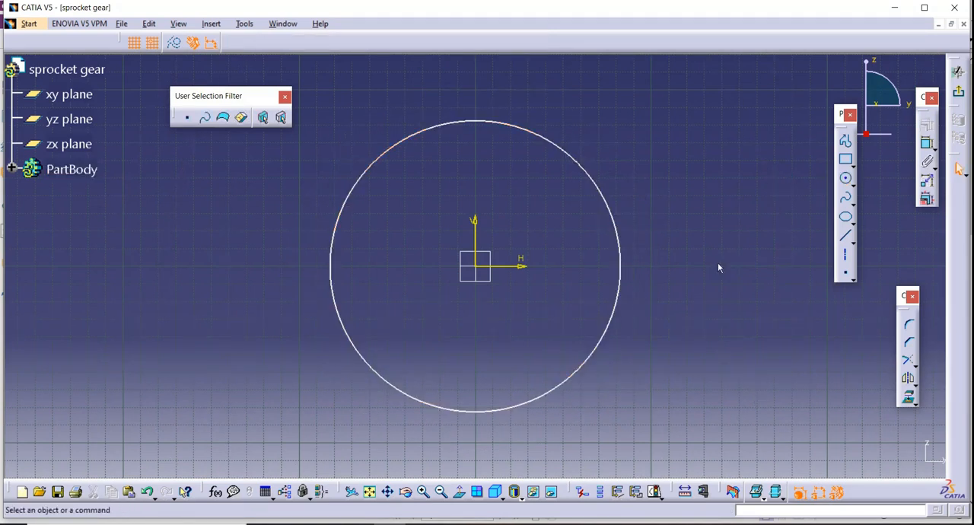
{"action": "left_click", "coordinate": [848, 179]}
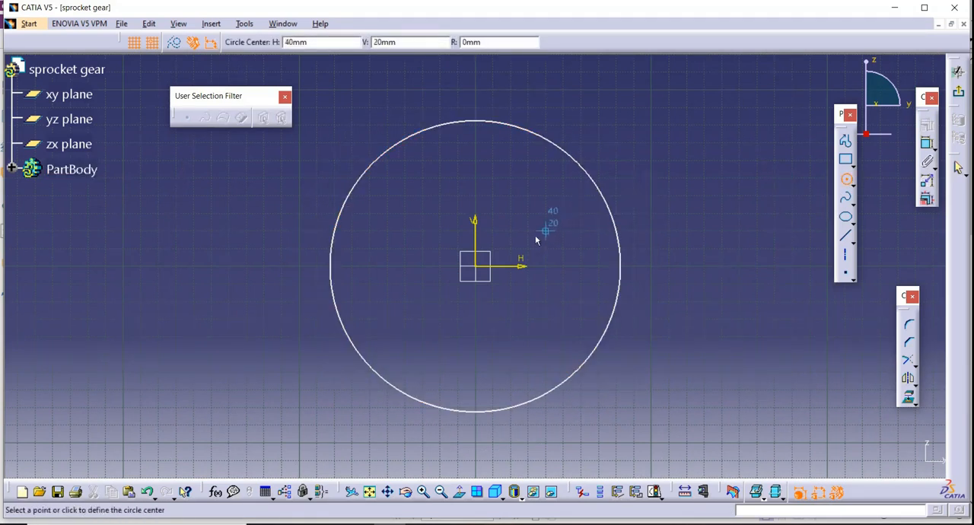
{"action": "left_click", "coordinate": [475, 265]}
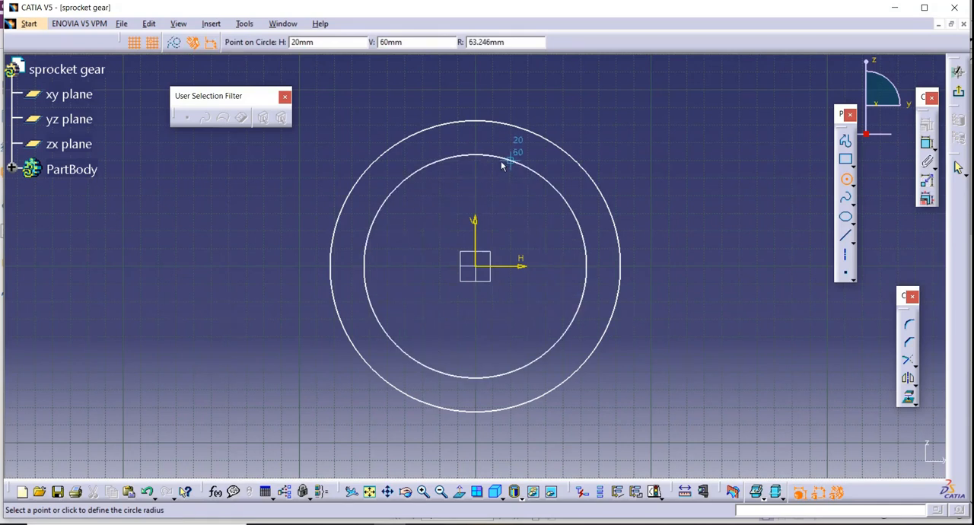
{"action": "left_click", "coordinate": [505, 165]}
{"action": "left_click", "coordinate": [722, 163]}
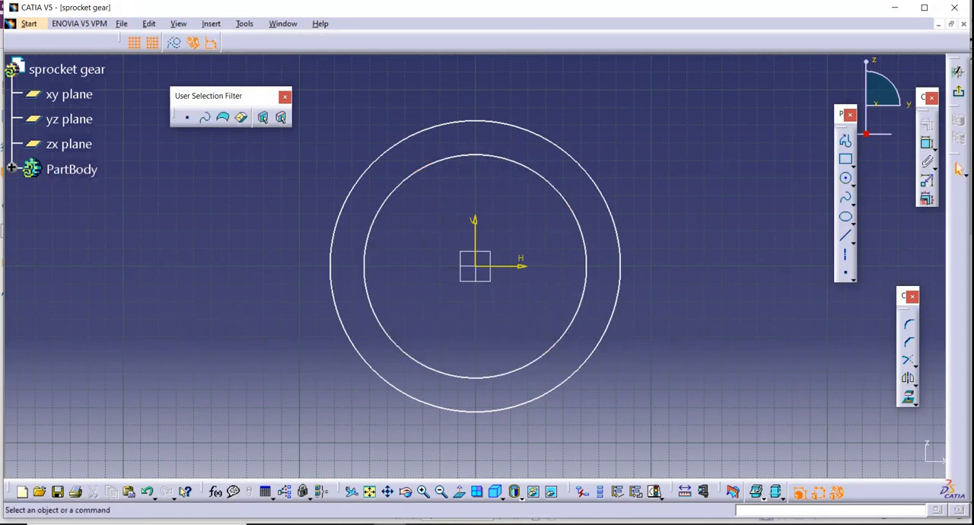
Check the outside diameter in the PDF drawing and dimension the outer circle to a 198.1 mm diameter.
{"action": "left_click", "coordinate": [422, 524]}
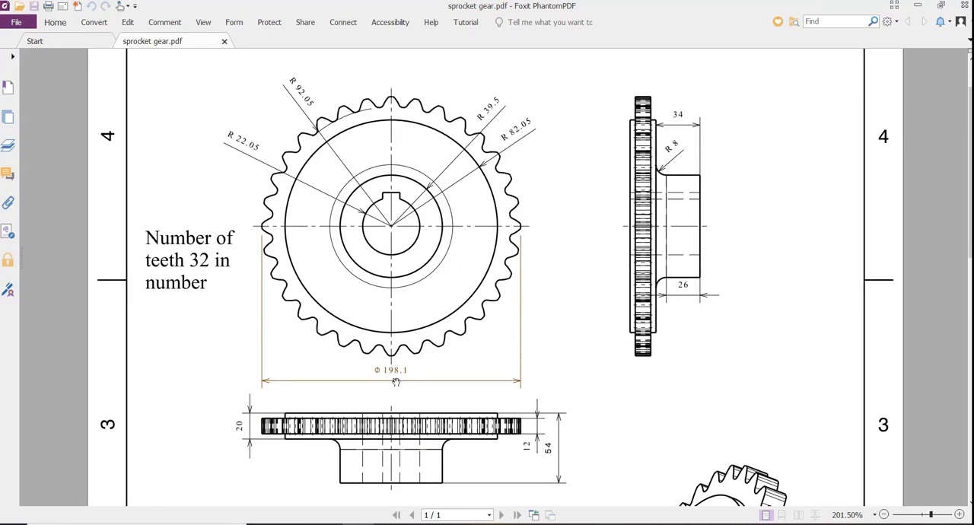
{"action": "left_click", "coordinate": [390, 524]}
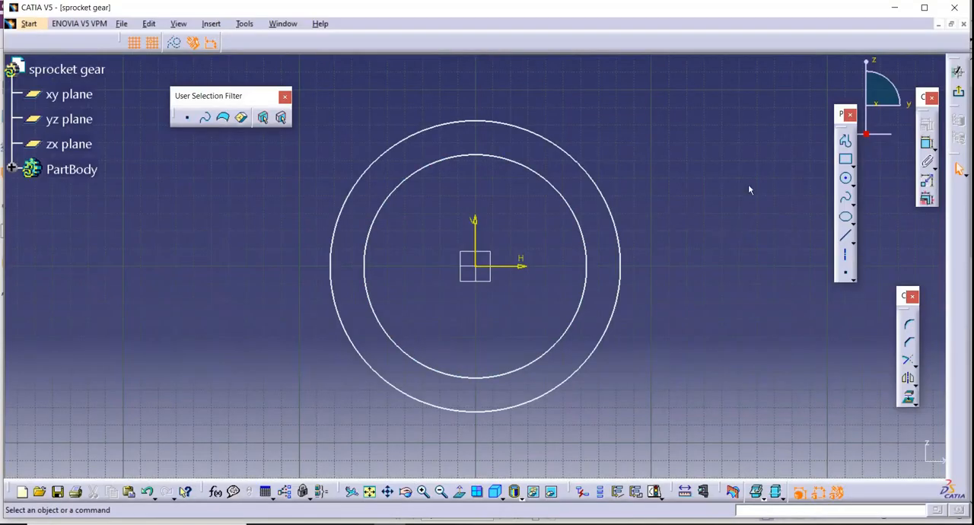
{"action": "left_click", "coordinate": [926, 147]}
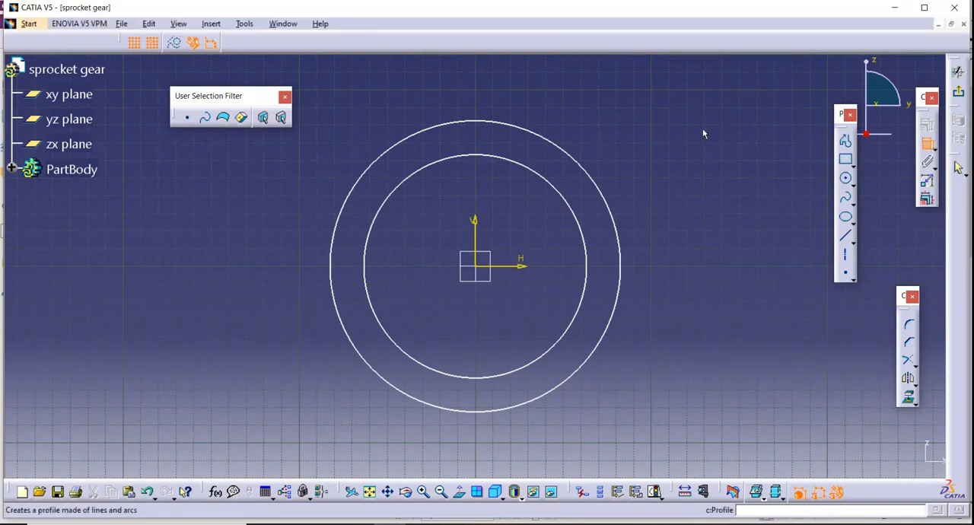
{"action": "left_click", "coordinate": [603, 188]}
{"action": "left_click", "coordinate": [646, 191]}
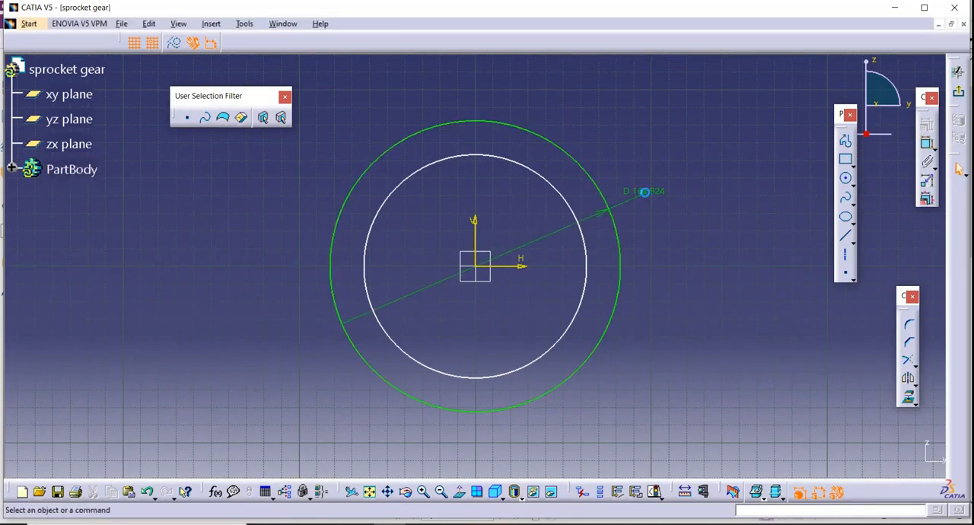
{"action": "double_click", "coordinate": [647, 191]}
{"action": "type", "text": "198.1"}
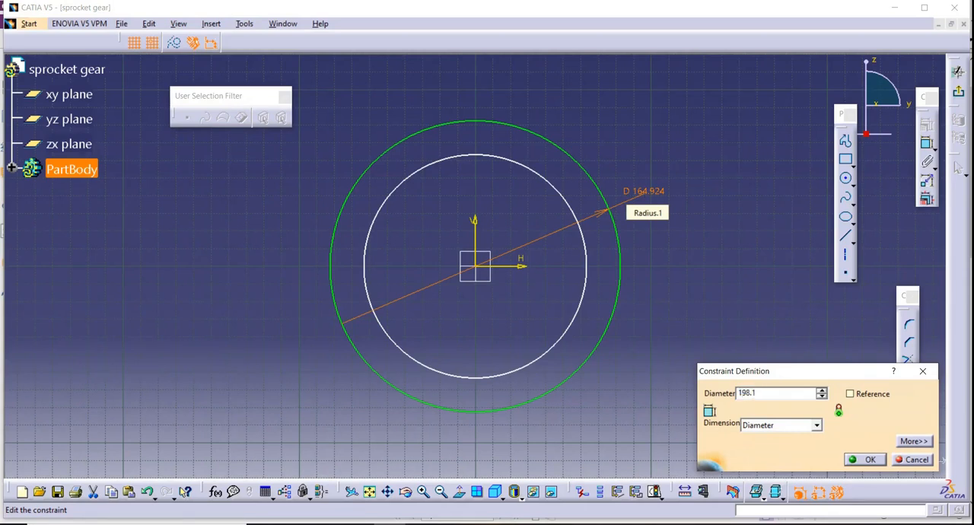
{"action": "key", "text": "Return"}
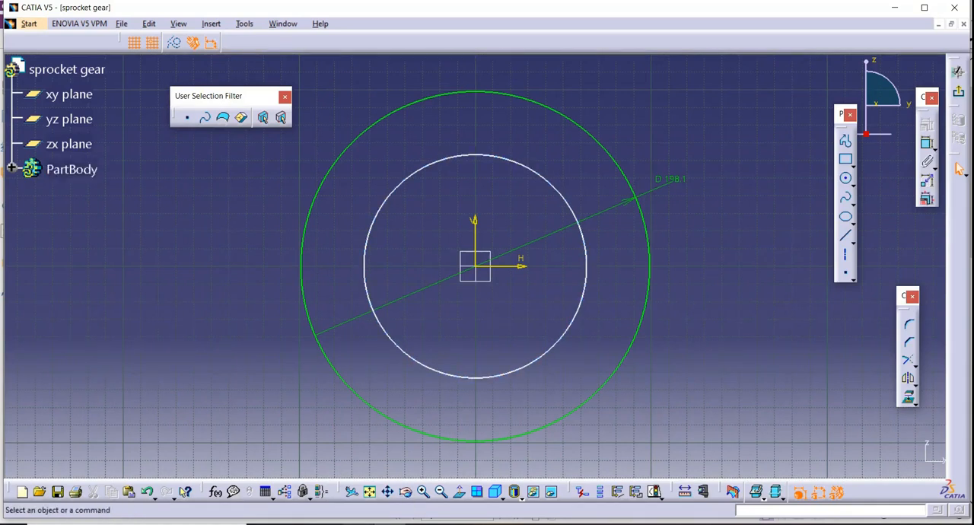
Check the R 92.05 circle in the PDF drawing and dimension the inner circle to a 184.1 mm diameter.
{"action": "key", "text": "alt+Tab"}
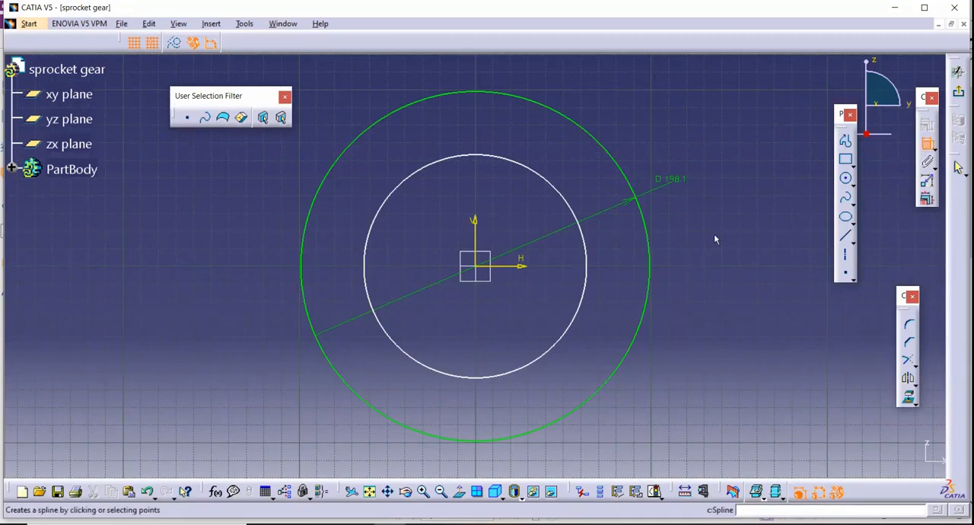
{"action": "left_click", "coordinate": [587, 265]}
{"action": "left_click", "coordinate": [685, 315]}
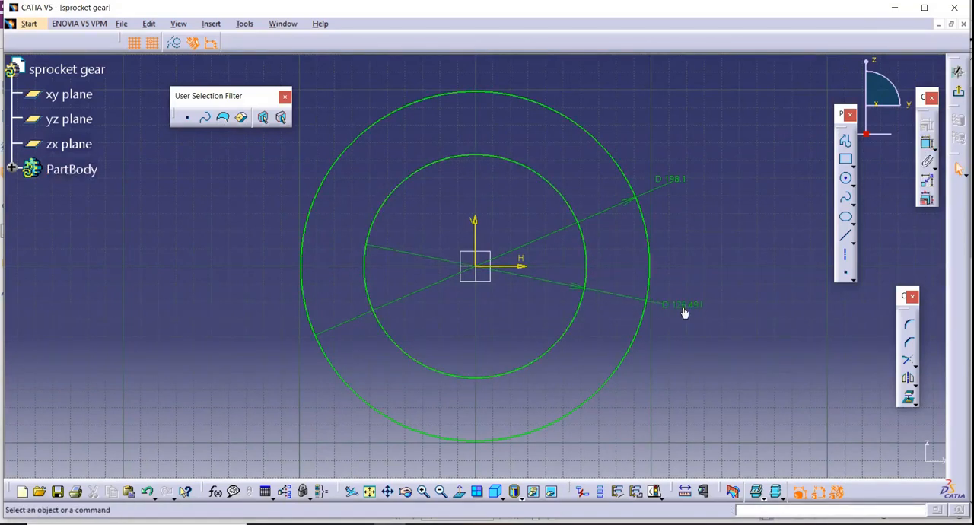
{"action": "double_click", "coordinate": [683, 303]}
{"action": "type", "text": "92.05*2"}
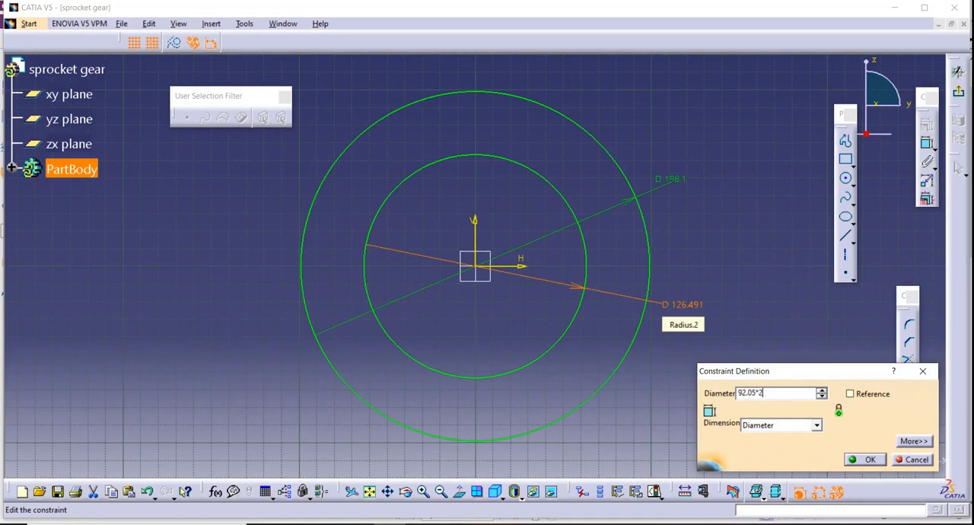
{"action": "key", "text": "Return"}
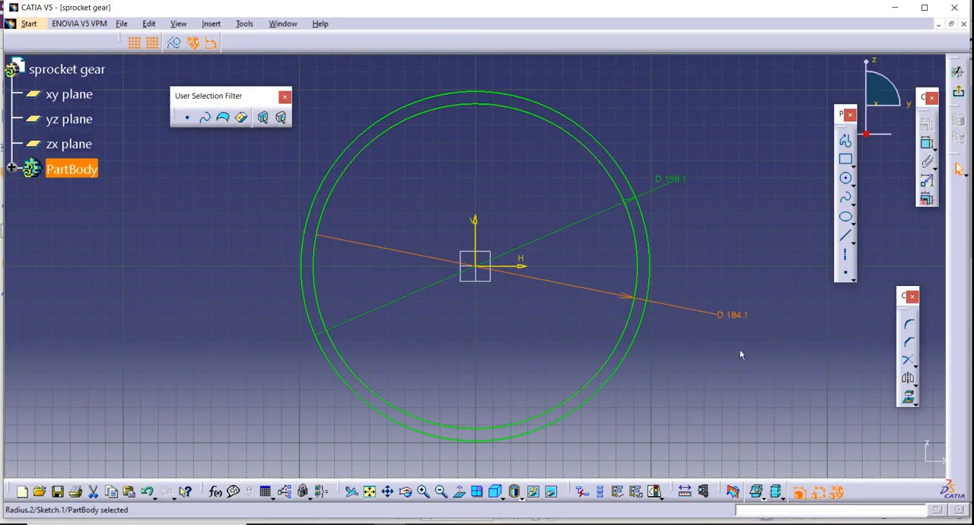
Sketch a 40 mm vertical line on the V axis, crossing both circles and starting above the outer one.
{"action": "left_click", "coordinate": [424, 492]}
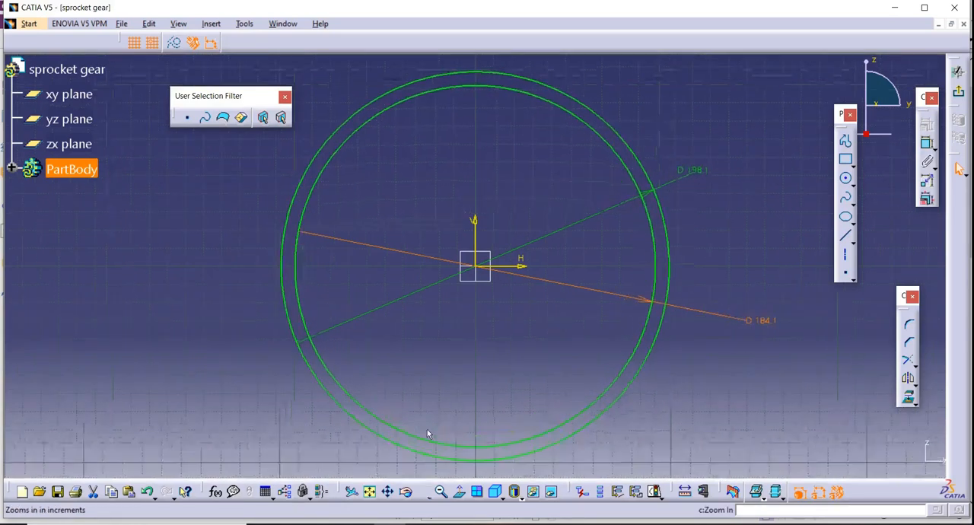
{"action": "middle_click_drag", "start_coordinate": [504, 169], "coordinate": [507, 322]}
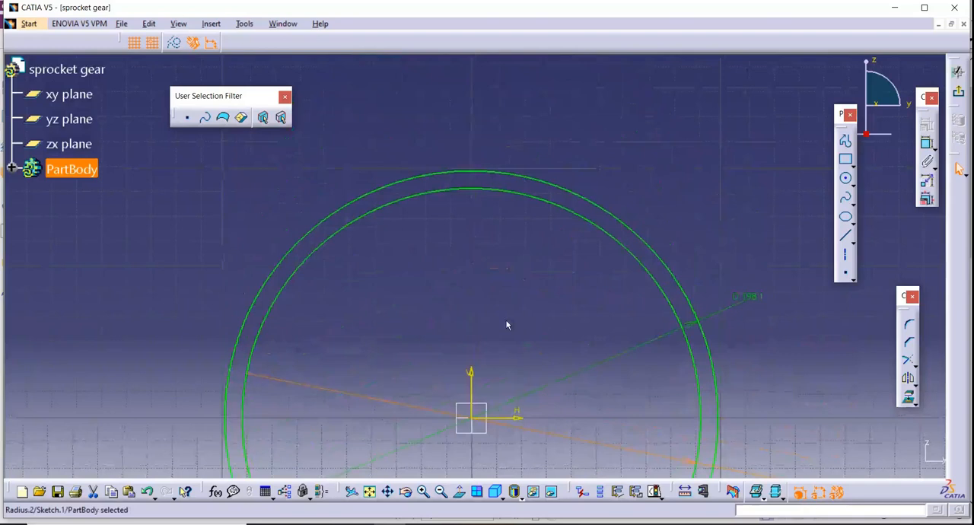
{"action": "left_click", "coordinate": [423, 492]}
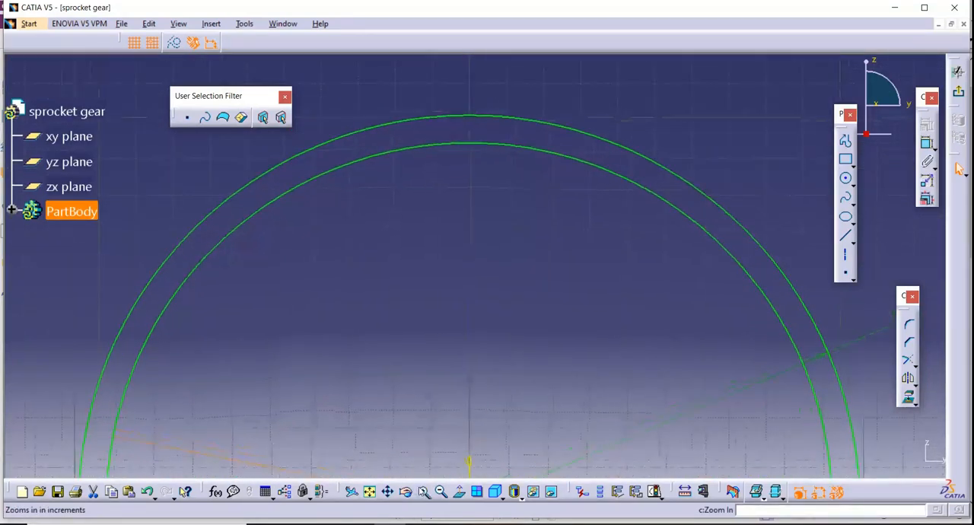
{"action": "middle_click_drag", "start_coordinate": [509, 187], "coordinate": [527, 311]}
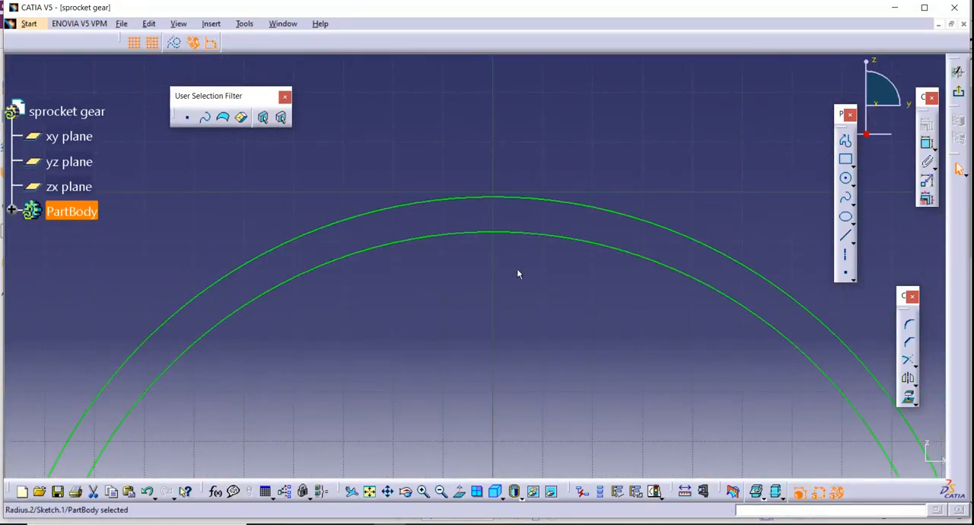
{"action": "left_click", "coordinate": [846, 158]}
{"action": "left_click", "coordinate": [493, 142]}
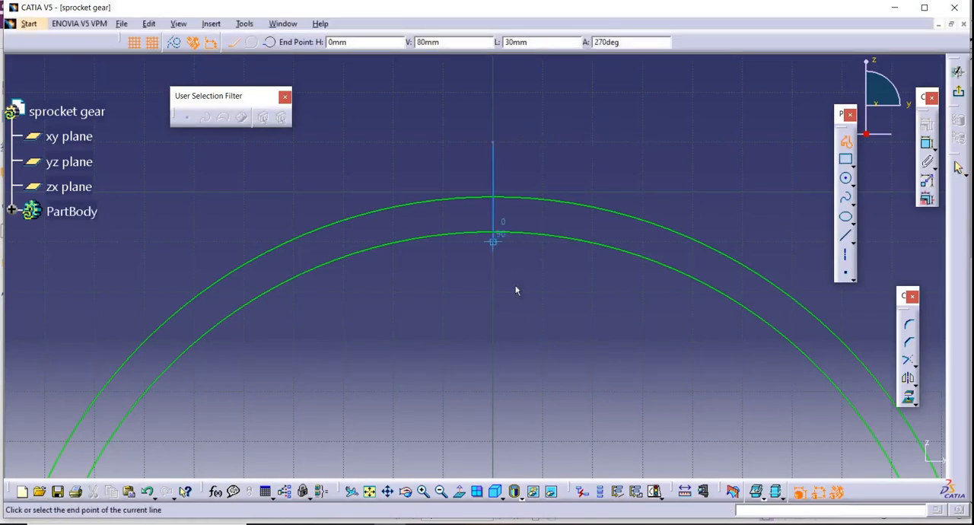
{"action": "left_click", "coordinate": [503, 354]}
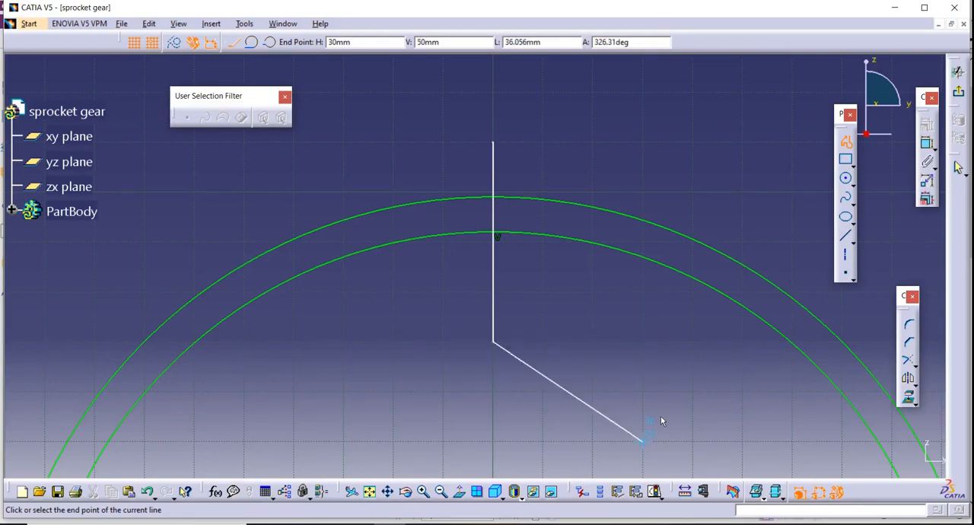
{"action": "key", "text": "Escape"}
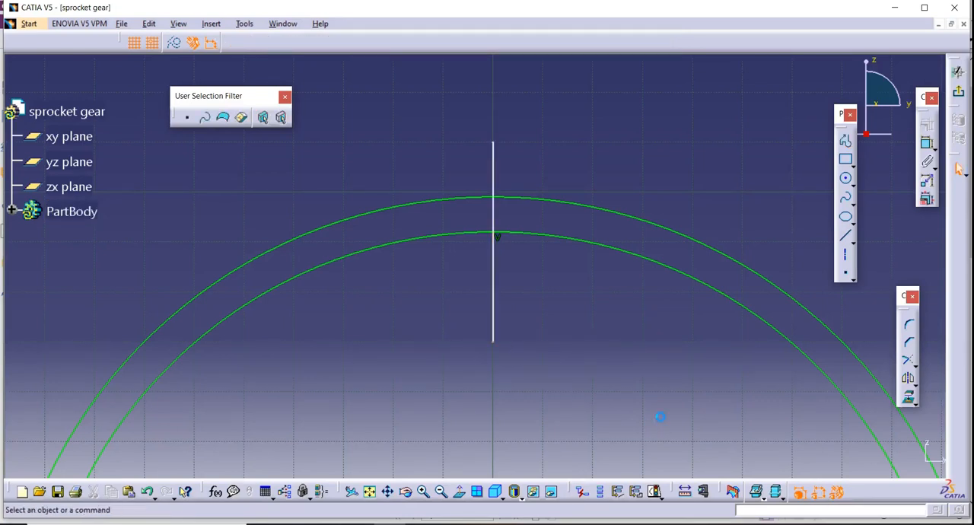
{"action": "left_click", "coordinate": [533, 198]}
{"action": "left_click", "coordinate": [533, 236]}
{"action": "left_click", "coordinate": [546, 175]}
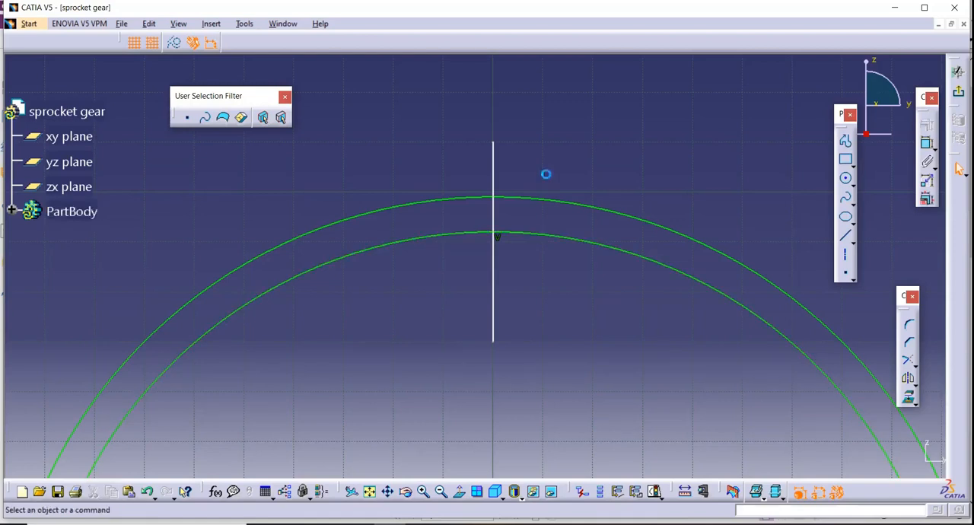
With grid snapping off, sketch a shorter vertical line across both circles, about 7 mm to the right of the centre line.
{"action": "left_click", "coordinate": [423, 491]}
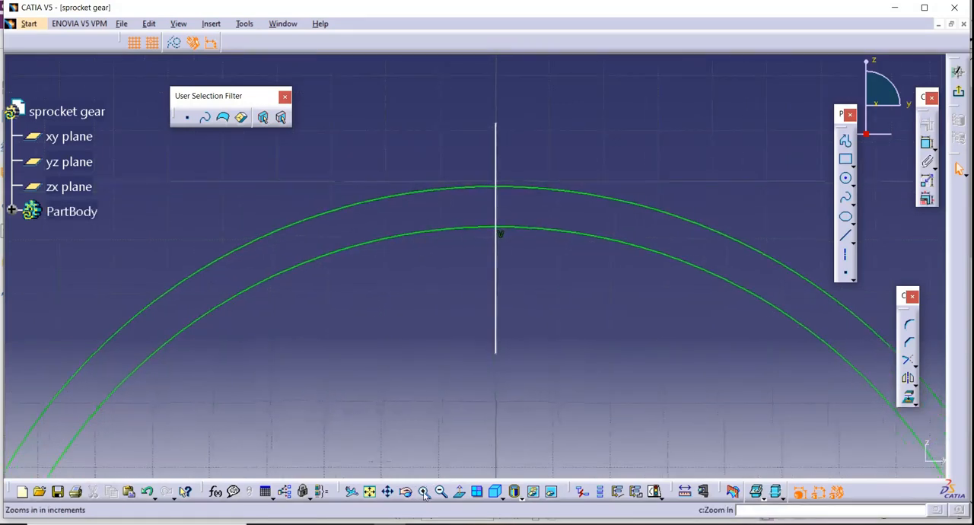
{"action": "mouse_move", "coordinate": [600, 311]}
{"action": "middle_mouse_down"}
{"action": "mouse_move", "coordinate": [592, 353]}
{"action": "mouse_move", "coordinate": [597, 307]}
{"action": "middle_mouse_up"}
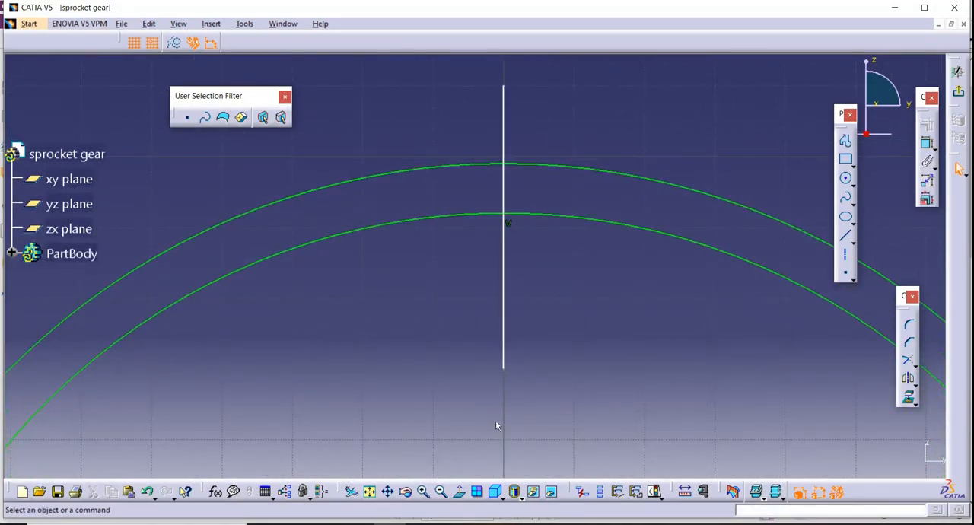
{"action": "scroll", "coordinate": [455, 431], "scroll_direction": "down", "scroll_amount": 2}
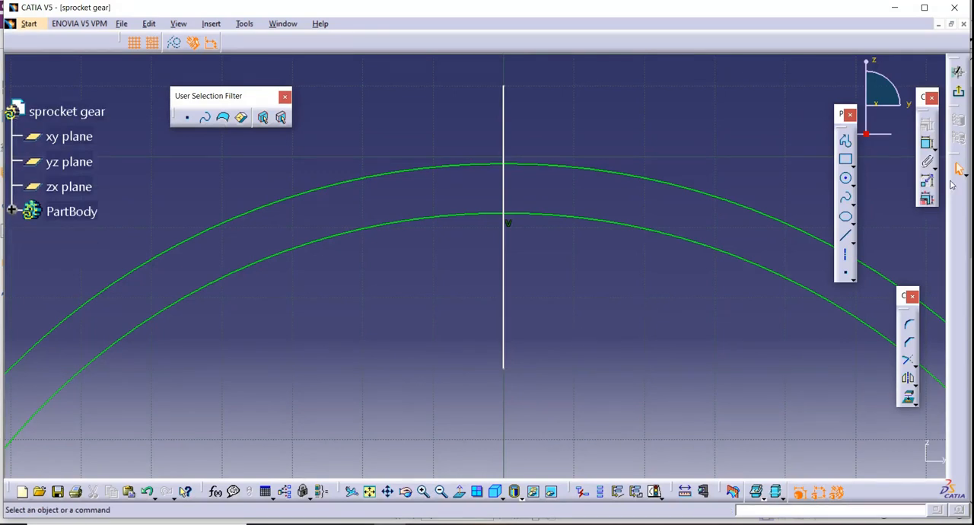
{"action": "left_click", "coordinate": [846, 140]}
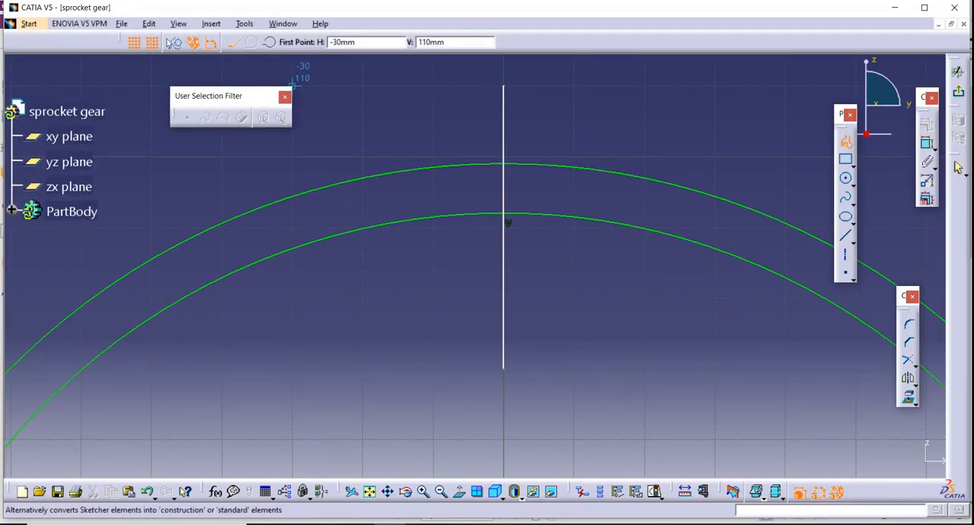
{"action": "left_click", "coordinate": [553, 145]}
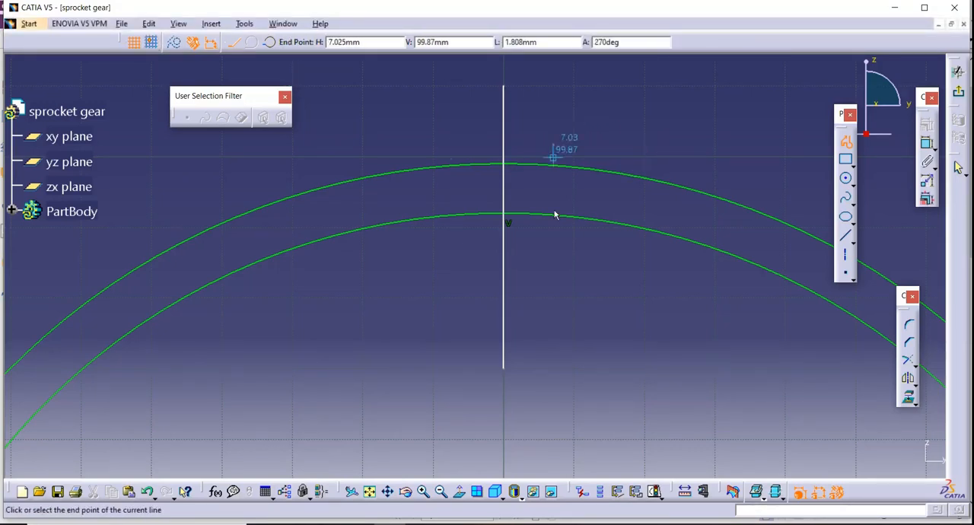
{"action": "left_click", "coordinate": [554, 267]}
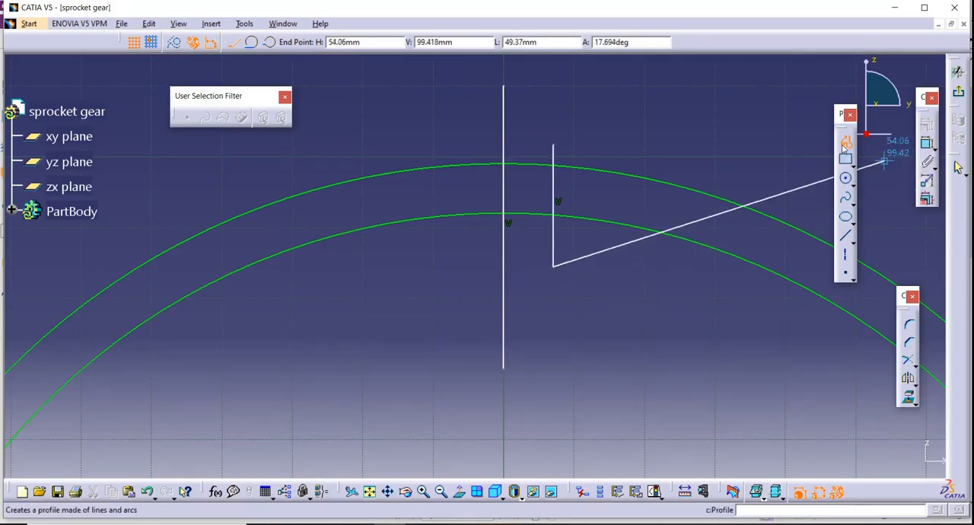
{"action": "left_click", "coordinate": [845, 159]}
{"action": "left_click", "coordinate": [846, 141]}
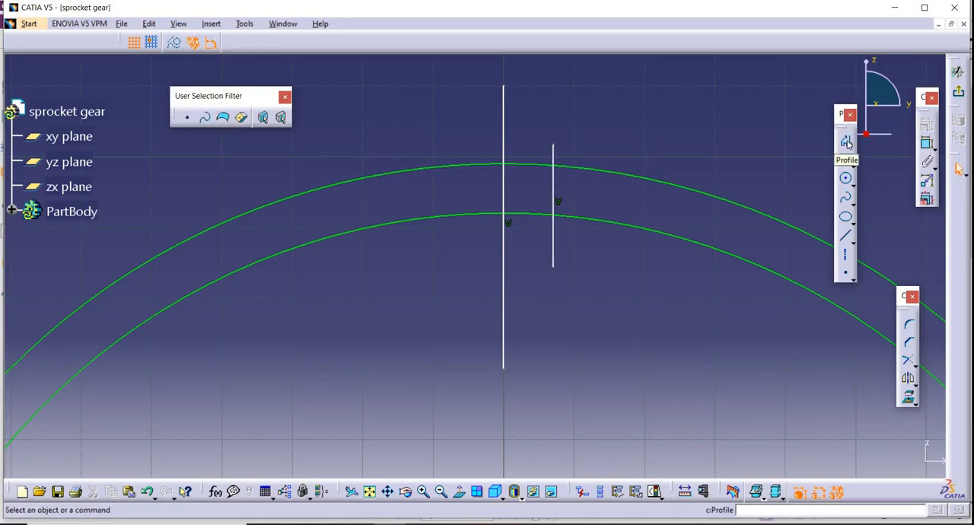
{"action": "left_click", "coordinate": [504, 115]}
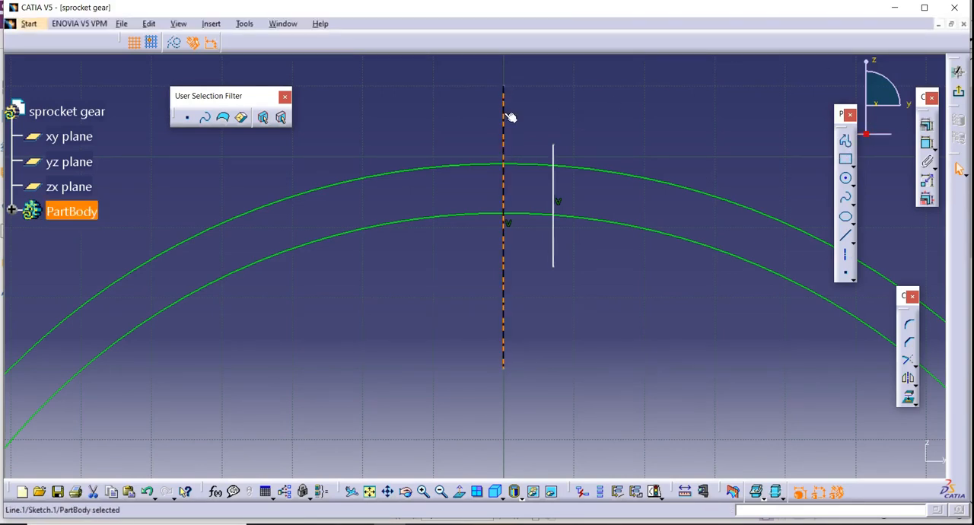
{"action": "left_click", "coordinate": [908, 378]}
{"action": "left_click", "coordinate": [555, 254]}
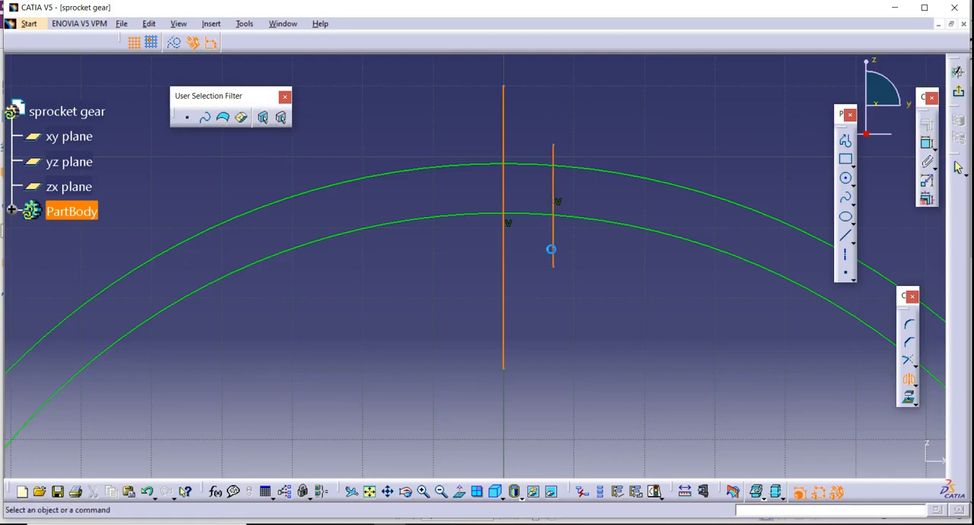
{"action": "left_click", "coordinate": [149, 492]}
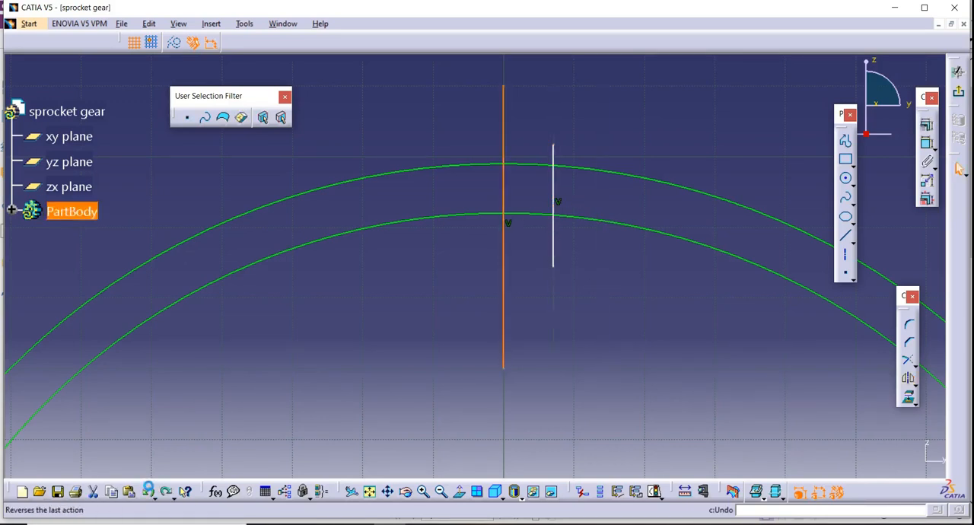
{"action": "left_click", "coordinate": [583, 342]}
Mirror the short vertical line about the long vertical centre line.
{"action": "left_click", "coordinate": [908, 379]}
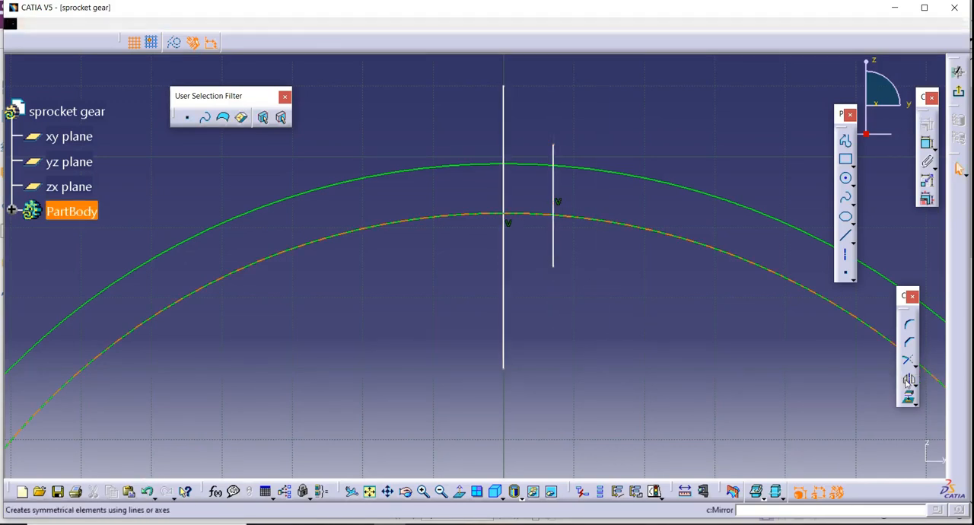
{"action": "left_click", "coordinate": [554, 244]}
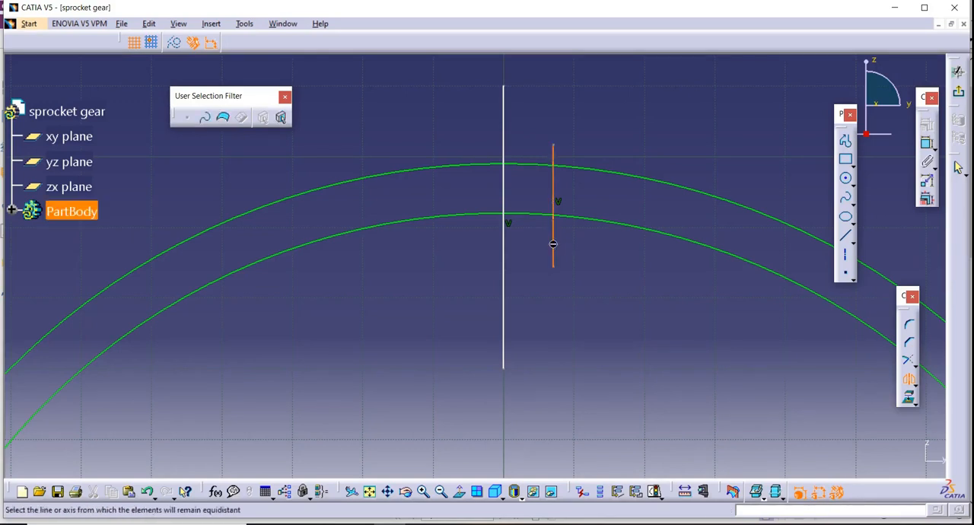
{"action": "left_click", "coordinate": [504, 298]}
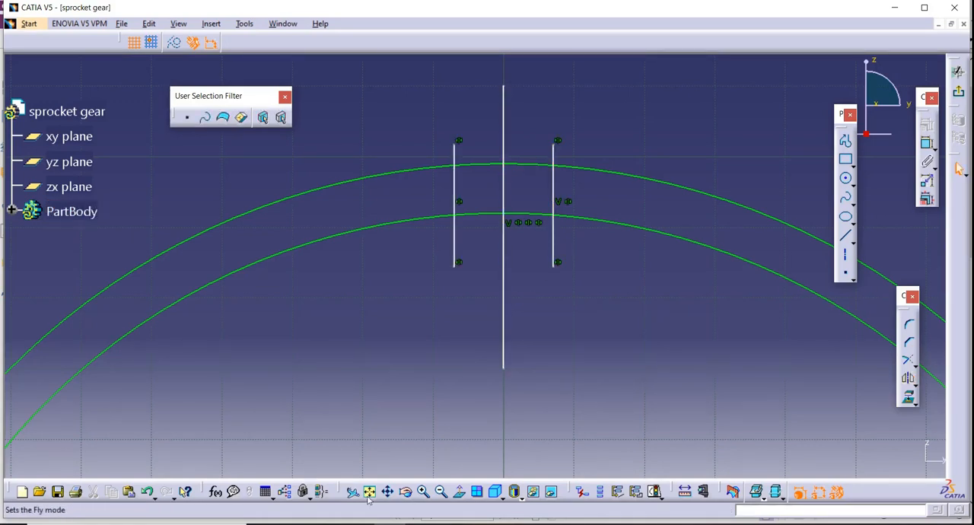
Check the tooth shape in the PDF drawing and sketch an inclined flank line about 10 mm long, ending where the right vertical line meets the inner circle.
{"action": "left_click", "coordinate": [423, 493]}
{"action": "mouse_move", "coordinate": [473, 379]}
{"action": "middle_mouse_down"}
{"action": "mouse_move", "coordinate": [474, 370]}
{"action": "mouse_move", "coordinate": [459, 411]}
{"action": "middle_mouse_up"}
{"action": "middle_click_drag", "start_coordinate": [660, 323], "coordinate": [631, 280]}
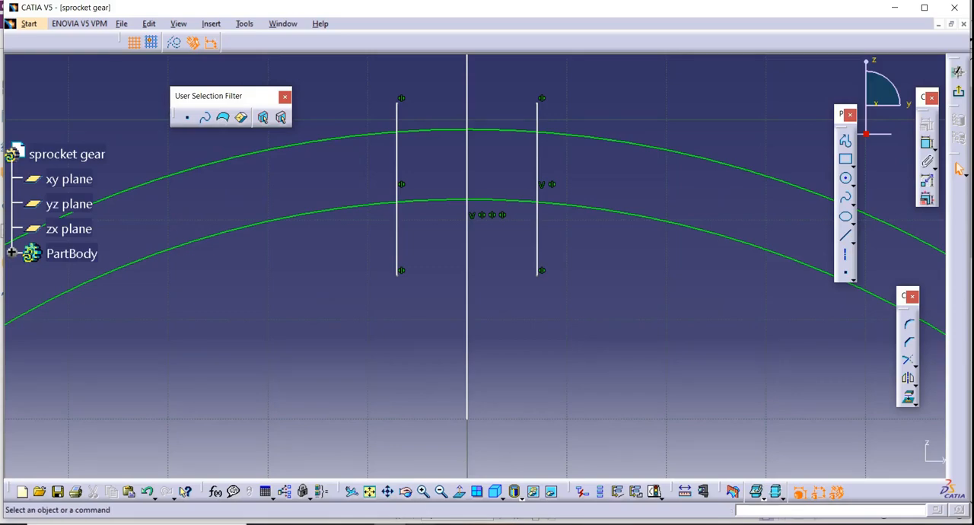
{"action": "key", "text": "alt+Tab"}
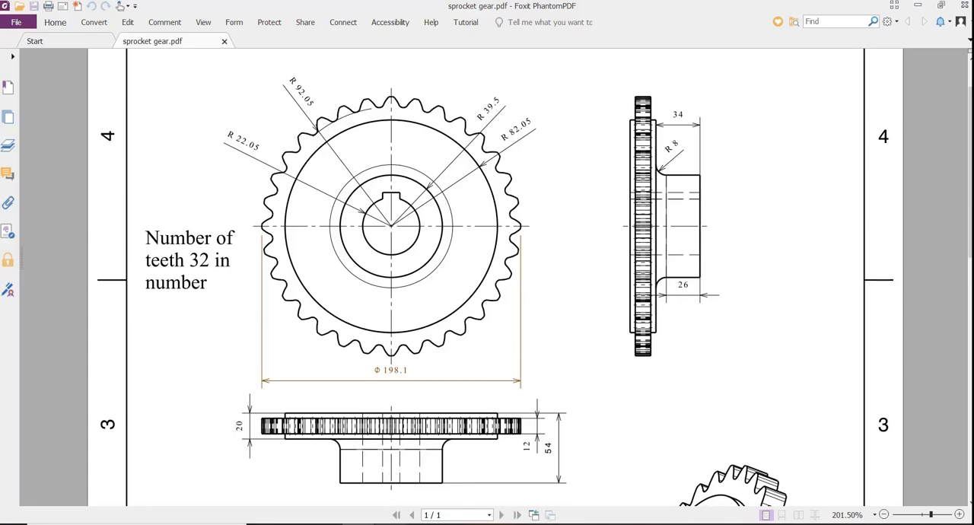
{"action": "key", "text": "alt+Tab"}
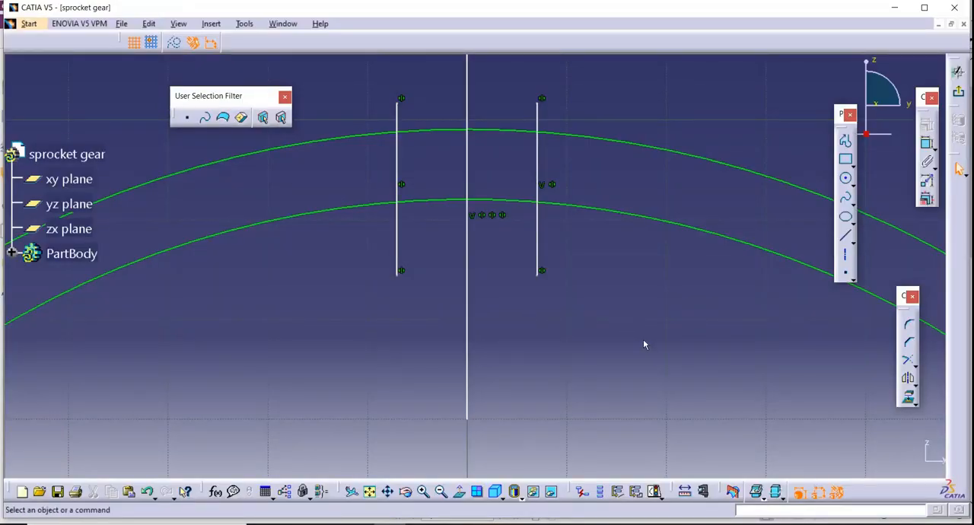
{"action": "mouse_move", "coordinate": [643, 342]}
{"action": "middle_mouse_down"}
{"action": "mouse_move", "coordinate": [616, 309]}
{"action": "mouse_move", "coordinate": [600, 438]}
{"action": "middle_mouse_up"}
{"action": "left_click", "coordinate": [424, 492]}
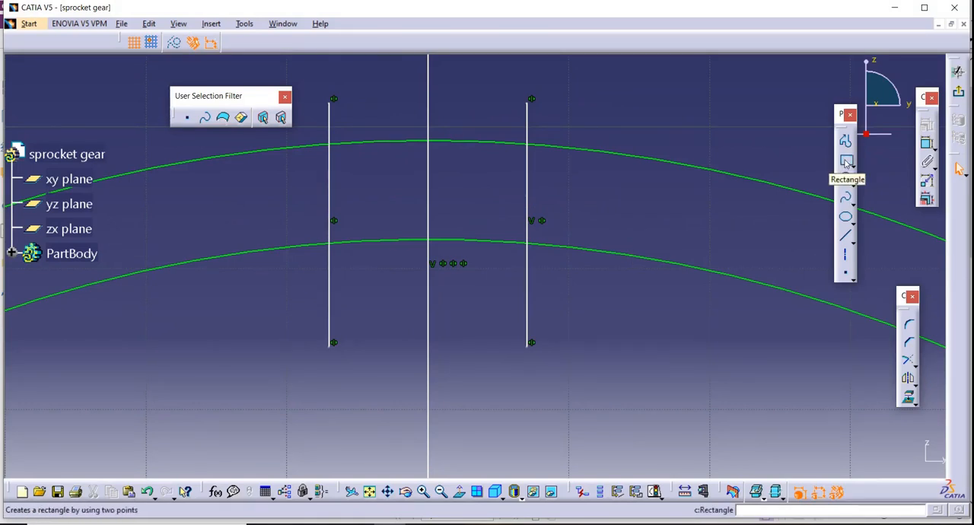
{"action": "left_click", "coordinate": [846, 141]}
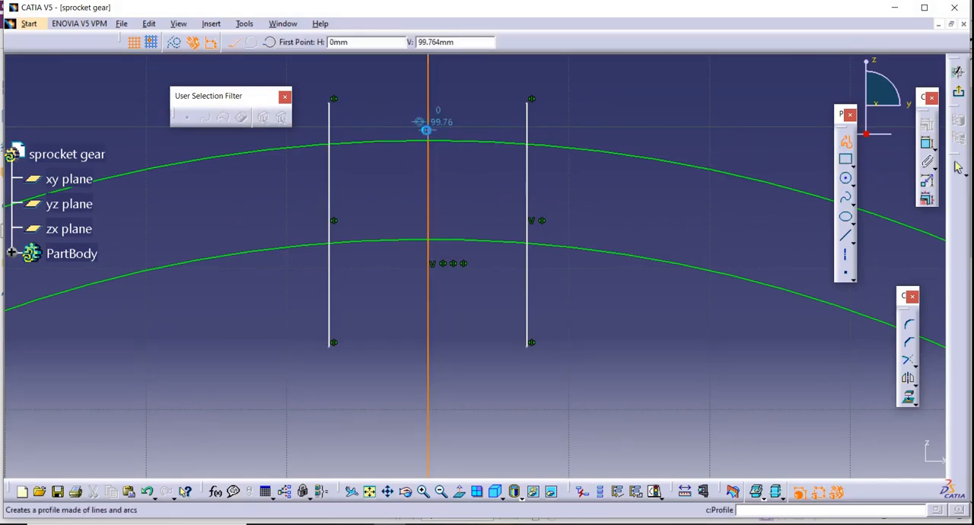
{"action": "left_click", "coordinate": [467, 116]}
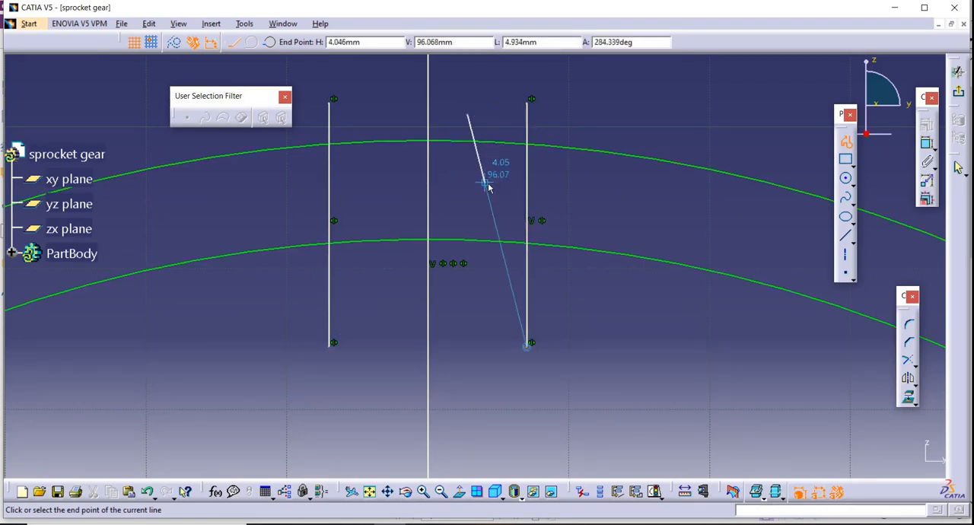
{"action": "left_click", "coordinate": [531, 243]}
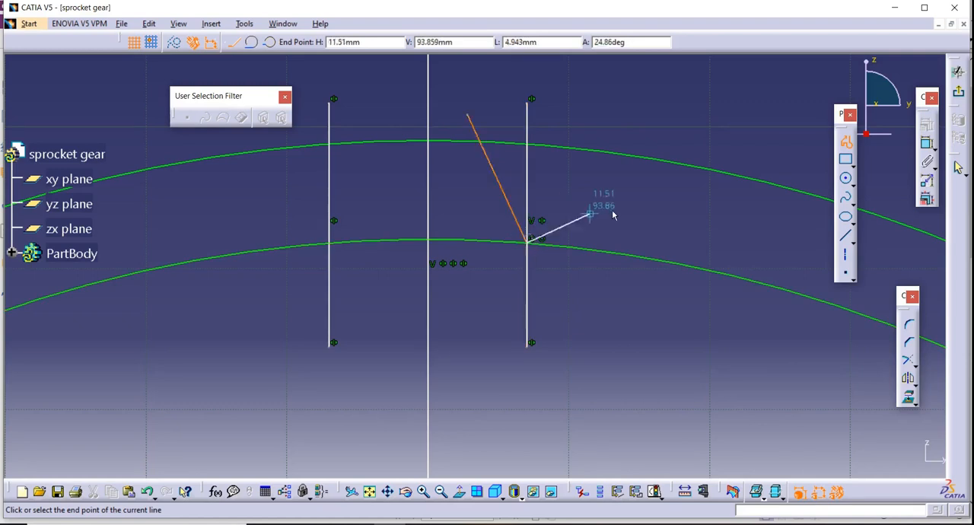
{"action": "key", "text": "Escape"}
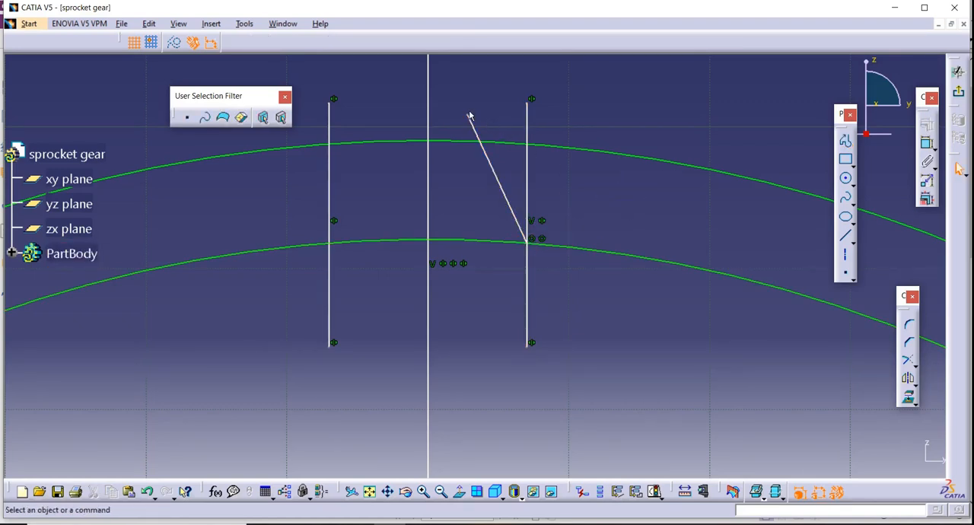
{"action": "left_click_drag", "start_coordinate": [473, 116], "coordinate": [450, 121]}
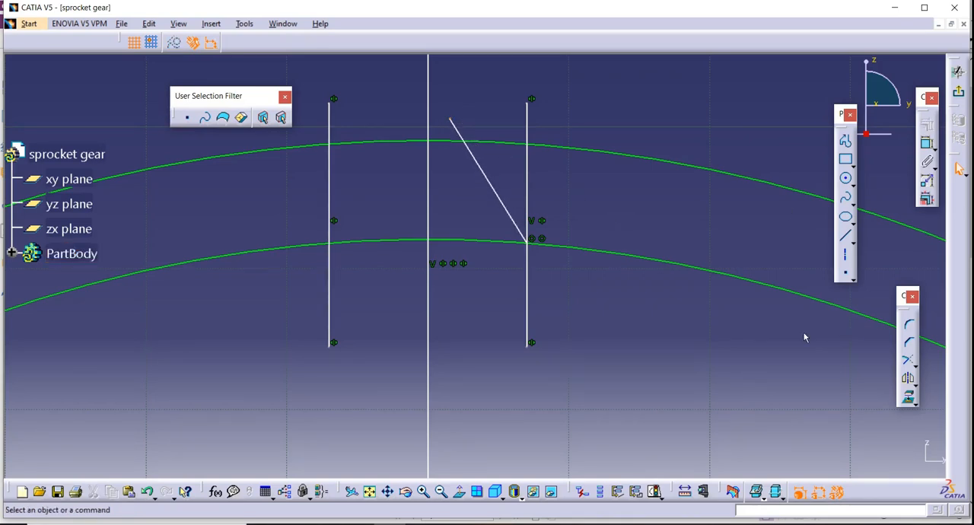
Mirror the inclined flank line about the long vertical centre line.
{"action": "left_click", "coordinate": [908, 378]}
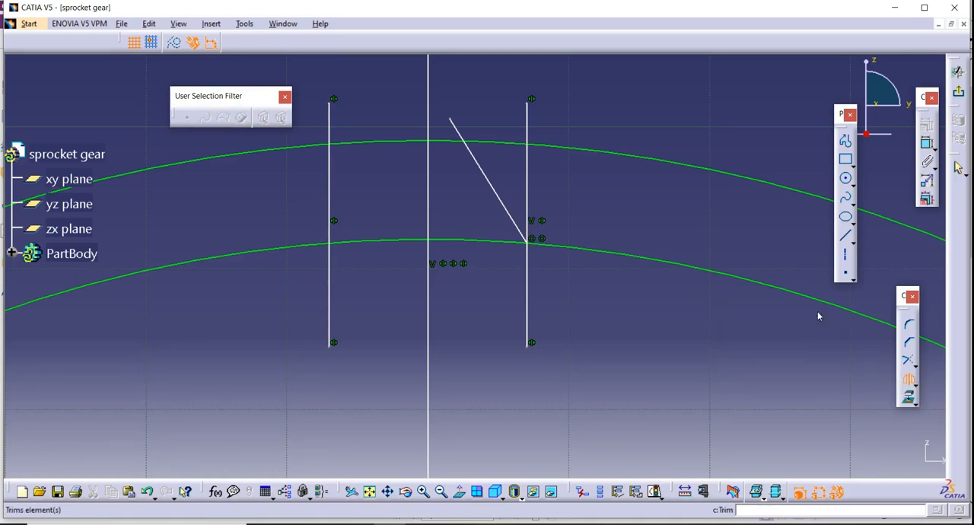
{"action": "left_click", "coordinate": [486, 177]}
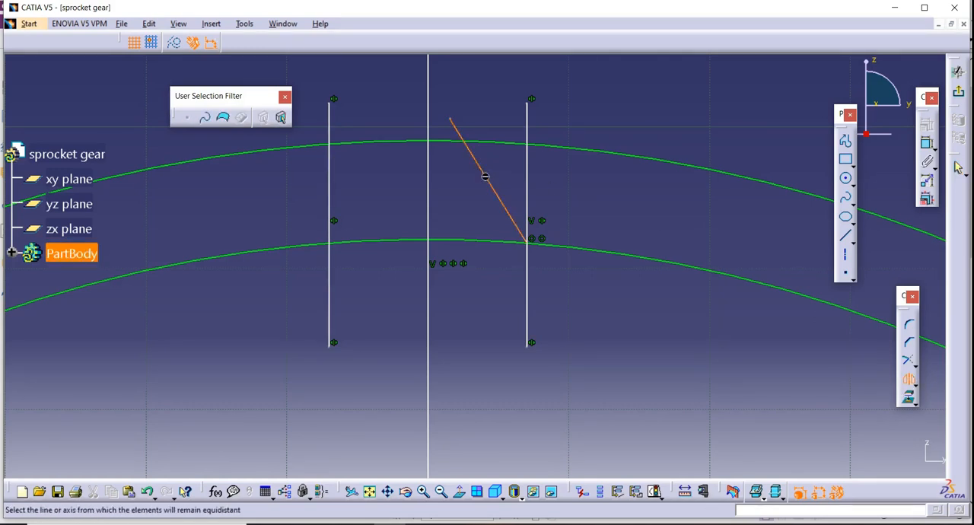
{"action": "left_click", "coordinate": [427, 194]}
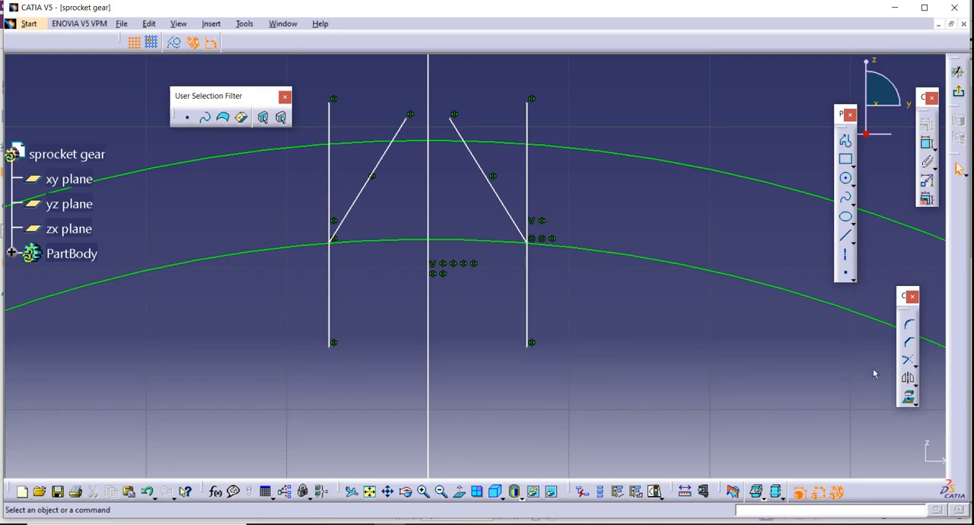
Quick-trim the outer circle outside the two flank lines, plus all line portions above it and the vertical lines down to the inner circle.
{"action": "left_click", "coordinate": [916, 366]}
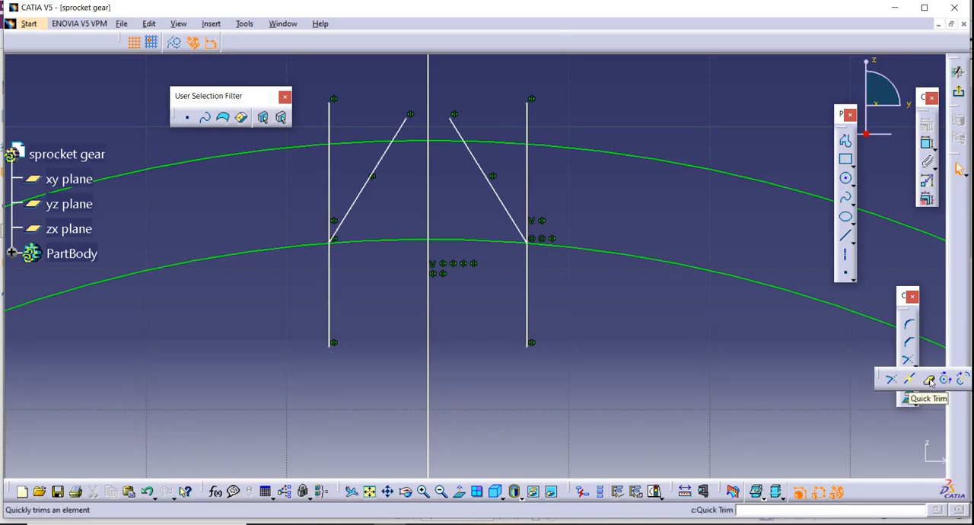
{"action": "left_click", "coordinate": [929, 380]}
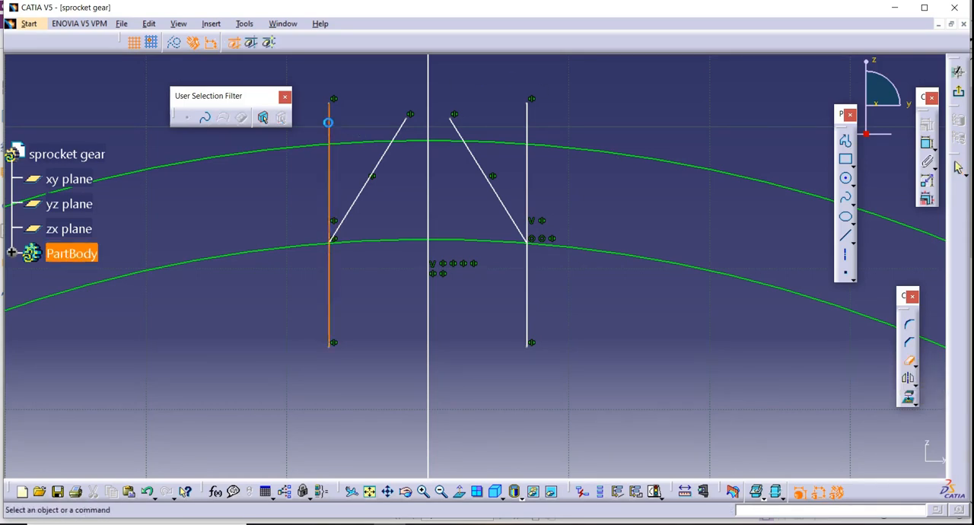
{"action": "left_click", "coordinate": [332, 128]}
{"action": "left_click", "coordinate": [304, 149]}
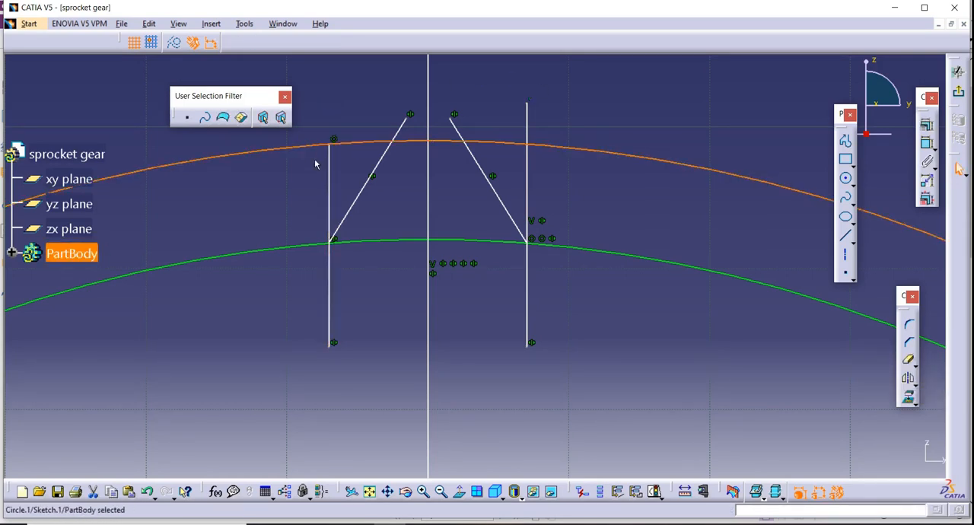
{"action": "double_click", "coordinate": [911, 364]}
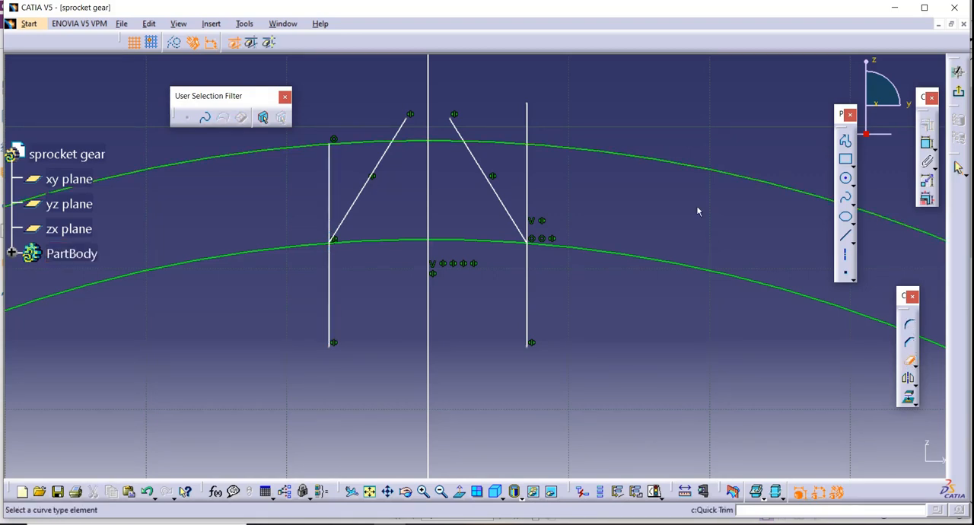
{"action": "left_click", "coordinate": [233, 157]}
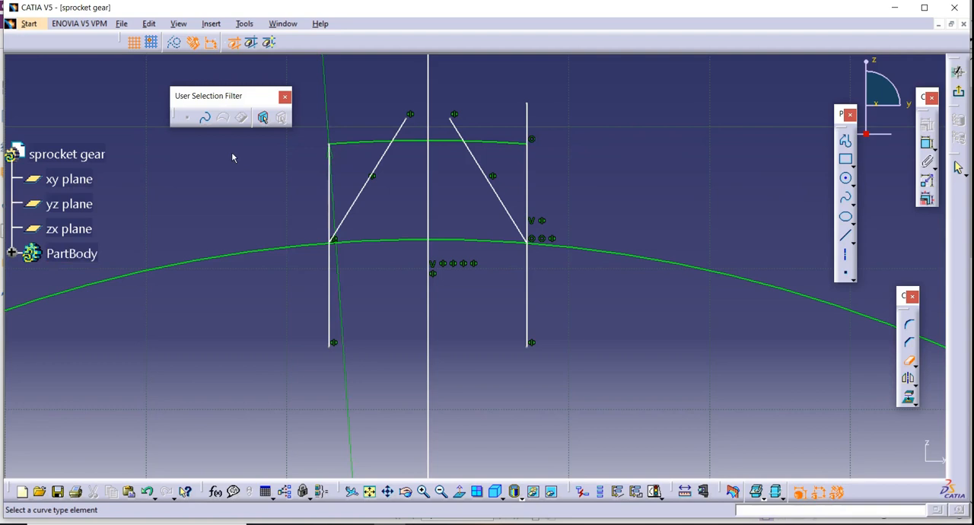
{"action": "left_click", "coordinate": [330, 183]}
{"action": "left_click", "coordinate": [364, 142]}
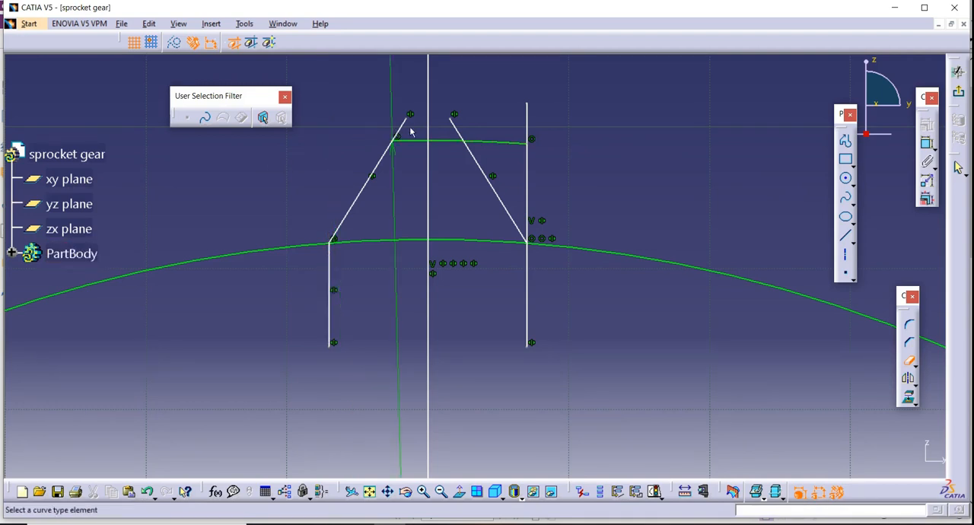
{"action": "left_click", "coordinate": [403, 130]}
{"action": "left_click", "coordinate": [429, 125]}
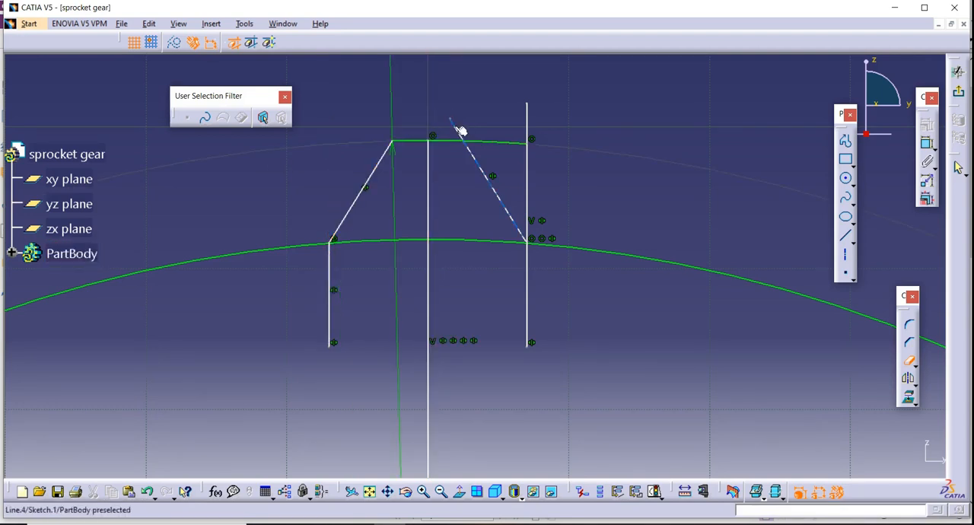
{"action": "left_click", "coordinate": [459, 130]}
{"action": "left_click", "coordinate": [491, 142]}
{"action": "left_click", "coordinate": [527, 135]}
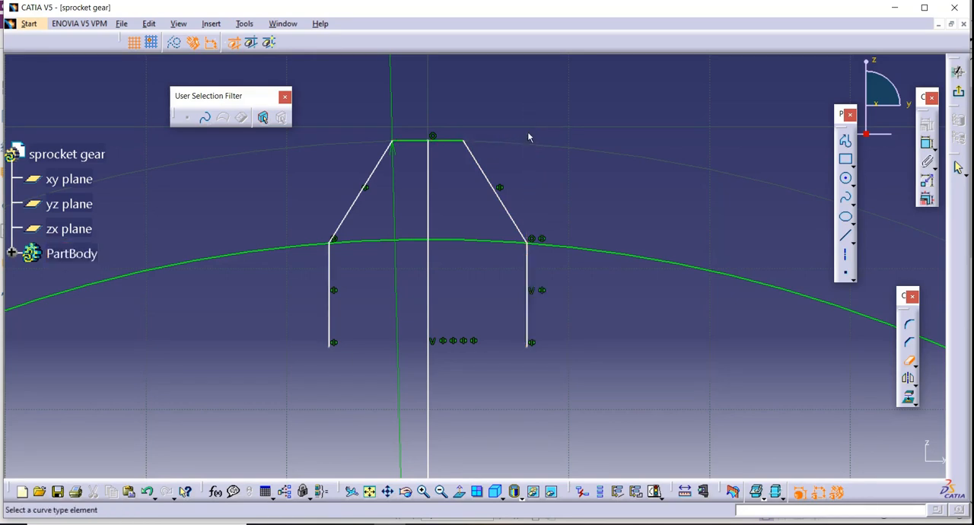
Remove the remaining pieces of the two short vertical lines below the inner circle.
{"action": "left_click", "coordinate": [330, 280]}
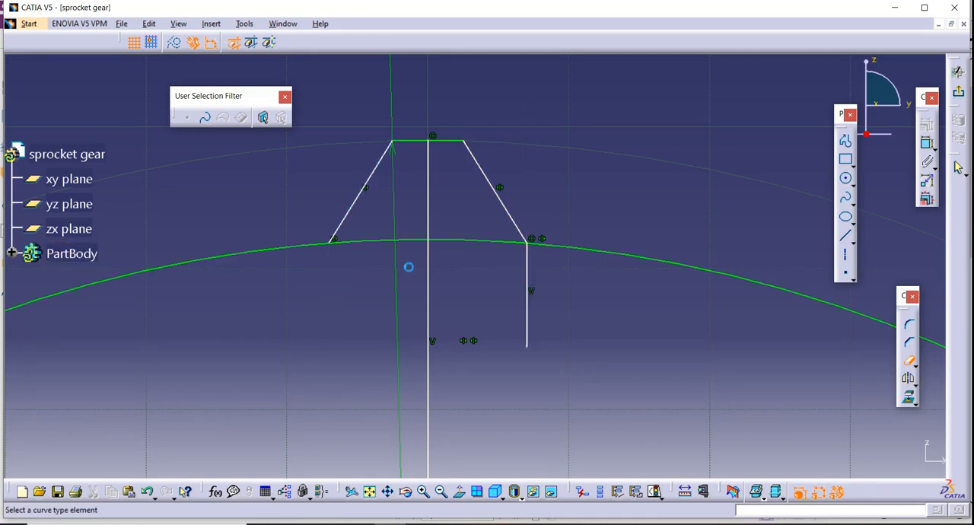
{"action": "left_click", "coordinate": [526, 275]}
{"action": "mouse_move", "coordinate": [607, 334]}
{"action": "middle_mouse_down"}
{"action": "mouse_move", "coordinate": [605, 281]}
{"action": "mouse_move", "coordinate": [605, 344]}
{"action": "middle_mouse_up"}
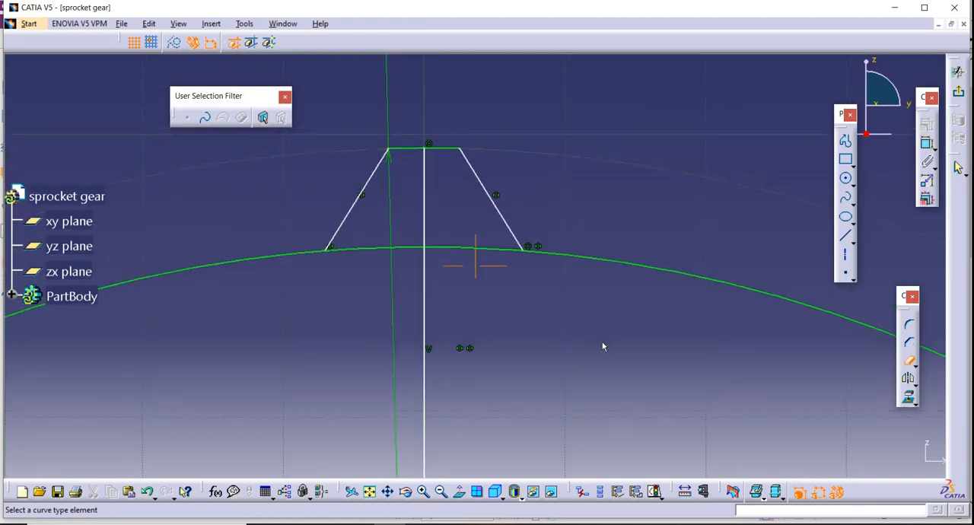
Round the corner between the right flank line and the tooth-tip arc with a 3 mm radius.
{"action": "left_click", "coordinate": [909, 326]}
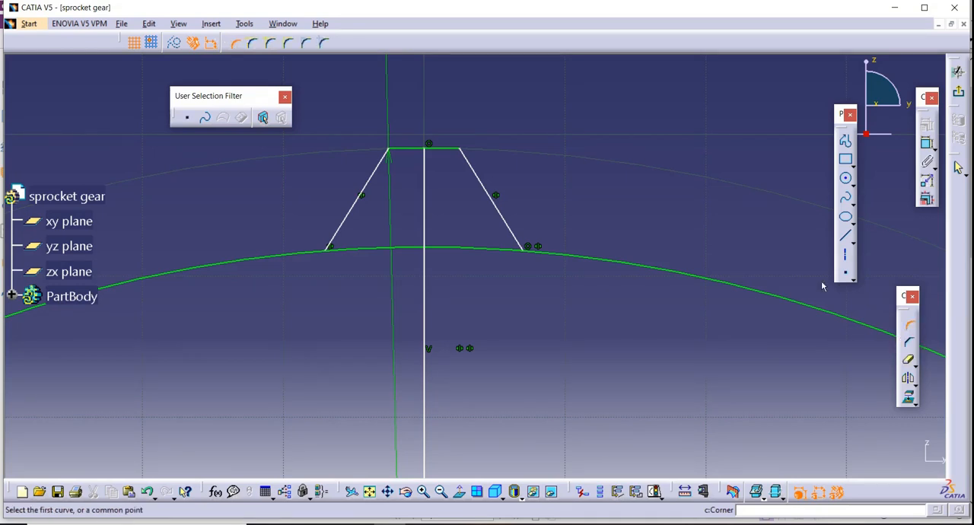
{"action": "left_click", "coordinate": [469, 163]}
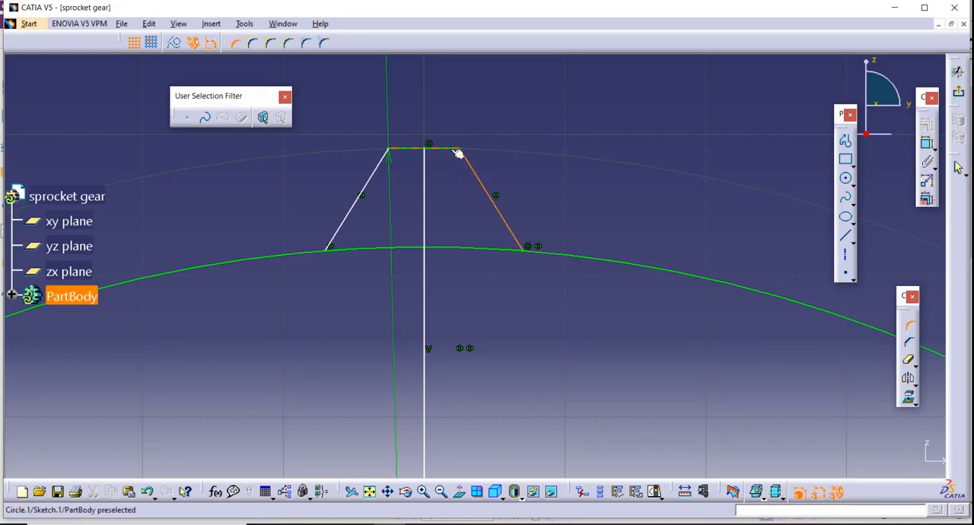
{"action": "left_click", "coordinate": [455, 148]}
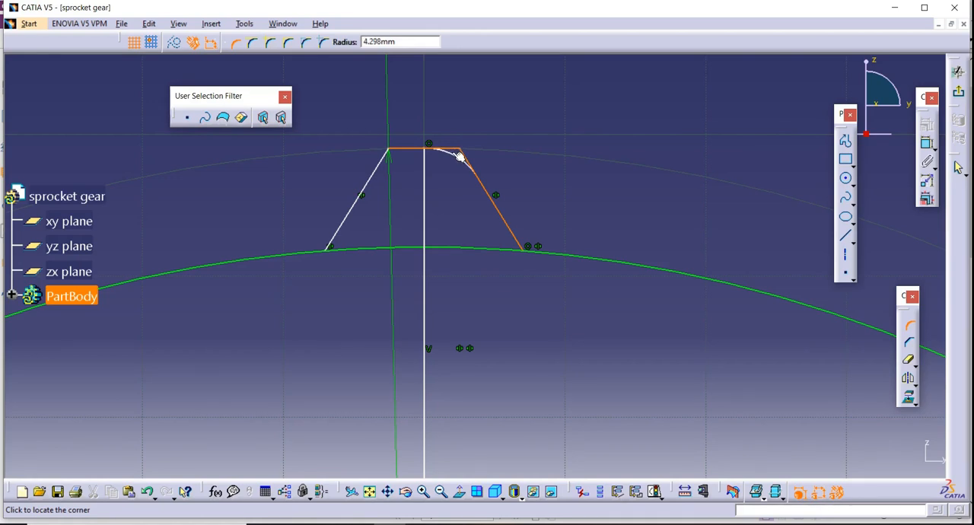
{"action": "left_click", "coordinate": [452, 151]}
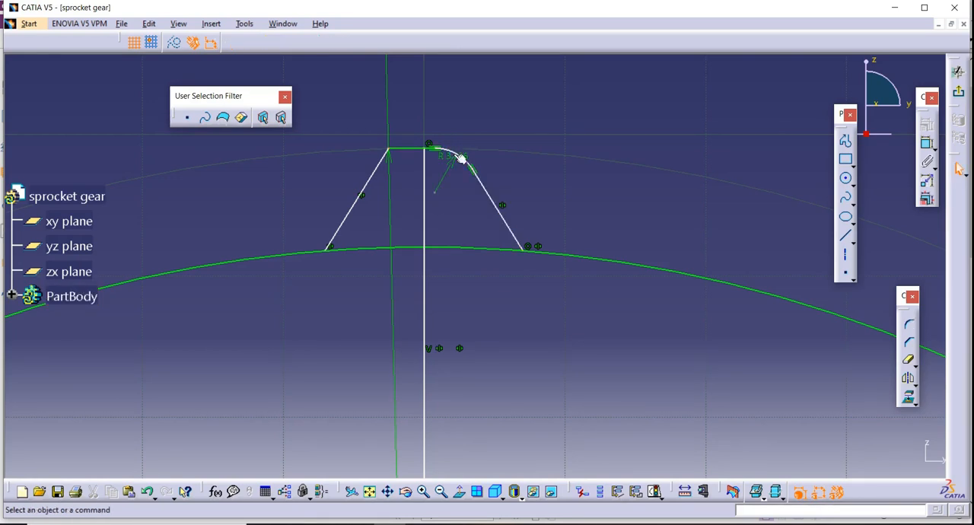
{"action": "double_click", "coordinate": [451, 177]}
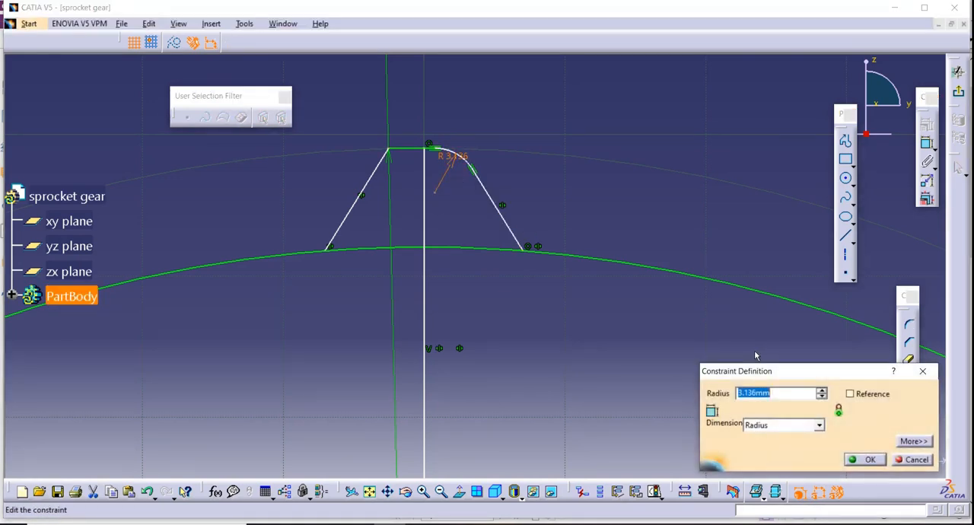
{"action": "type", "text": "3"}
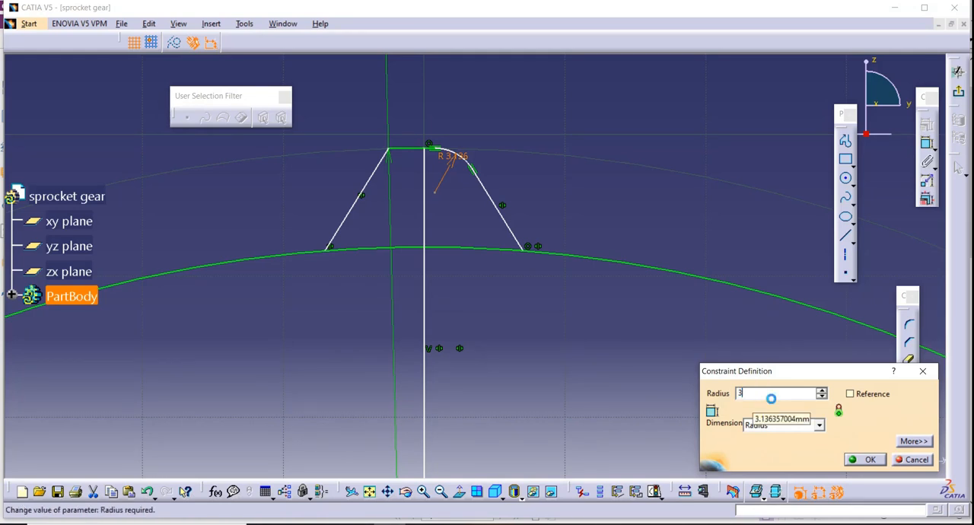
{"action": "key", "text": "Return"}
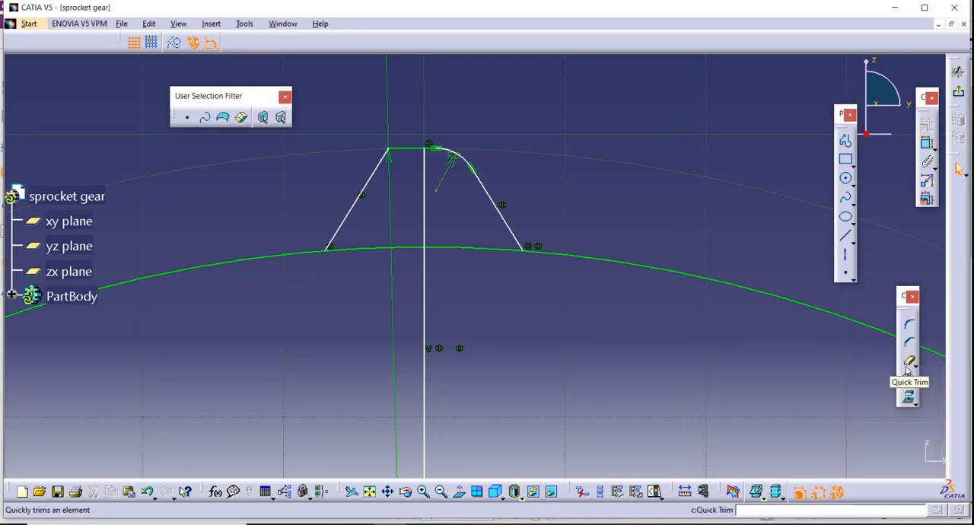
Try to round the corner between the left flank line and the tooth-tip arc and change its radius.
{"action": "left_click", "coordinate": [910, 326]}
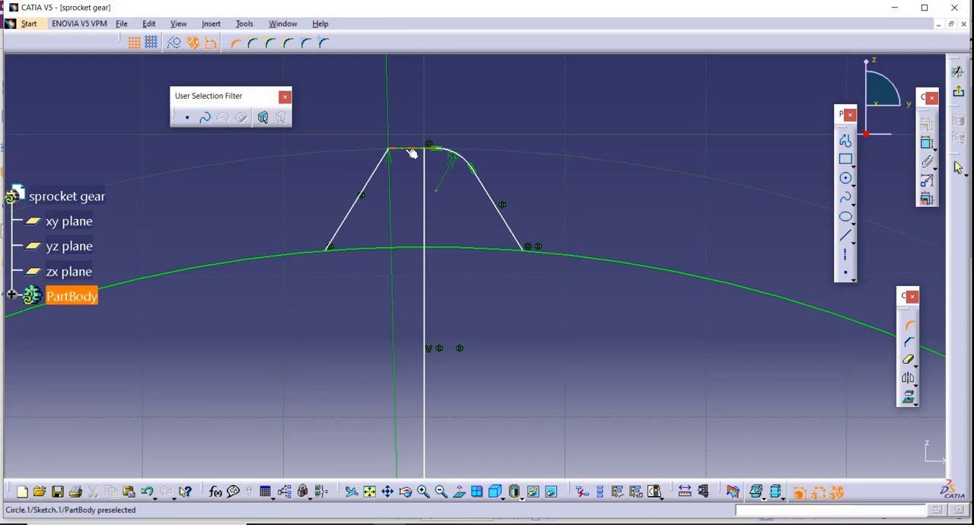
{"action": "left_click", "coordinate": [385, 158]}
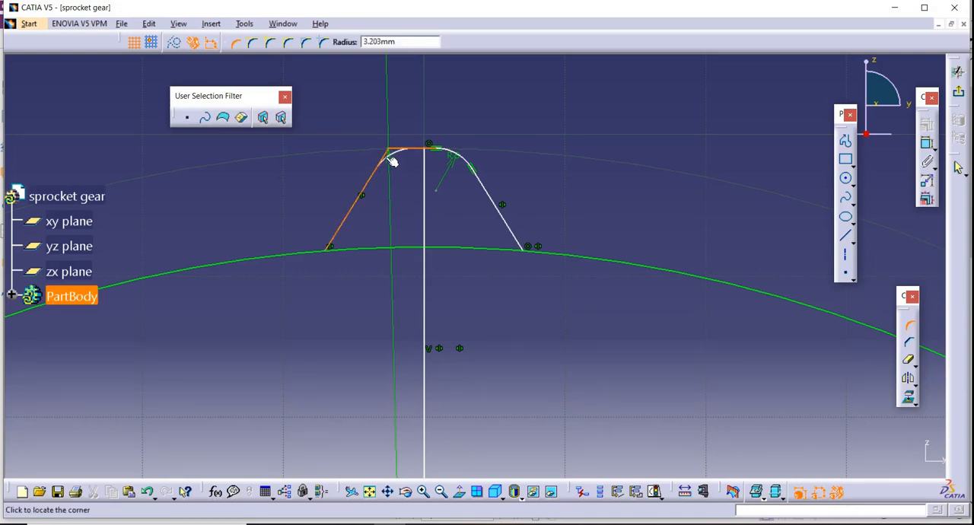
{"action": "left_click", "coordinate": [394, 157]}
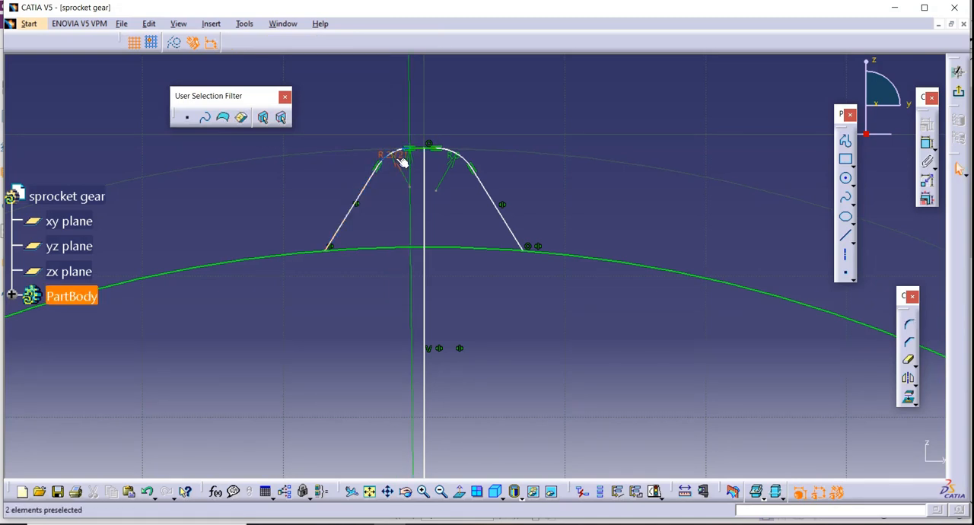
{"action": "double_click", "coordinate": [392, 155]}
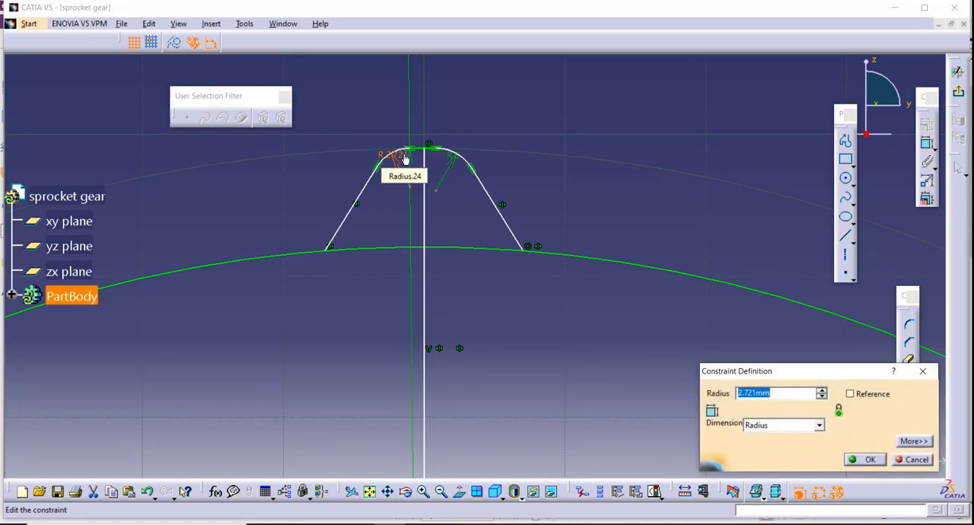
{"action": "type", "text": "2"}
{"action": "key", "text": "Return"}
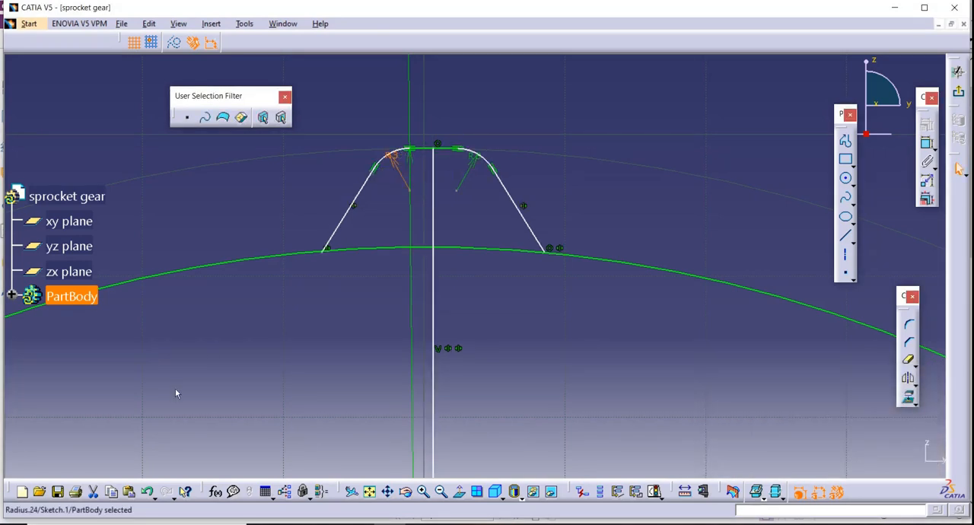
Undo the left corner's radius change and the left corner itself.
{"action": "left_click", "coordinate": [147, 491]}
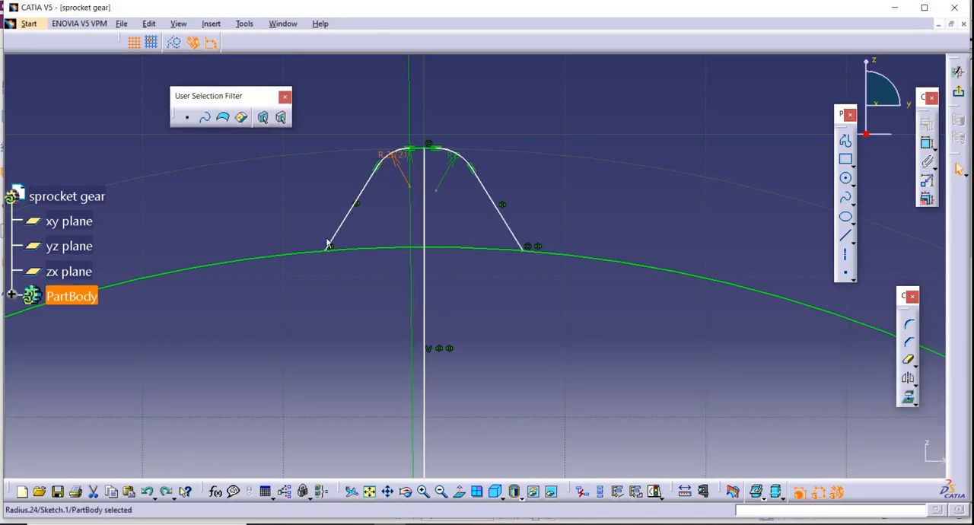
{"action": "left_click", "coordinate": [413, 198]}
{"action": "left_click", "coordinate": [147, 491]}
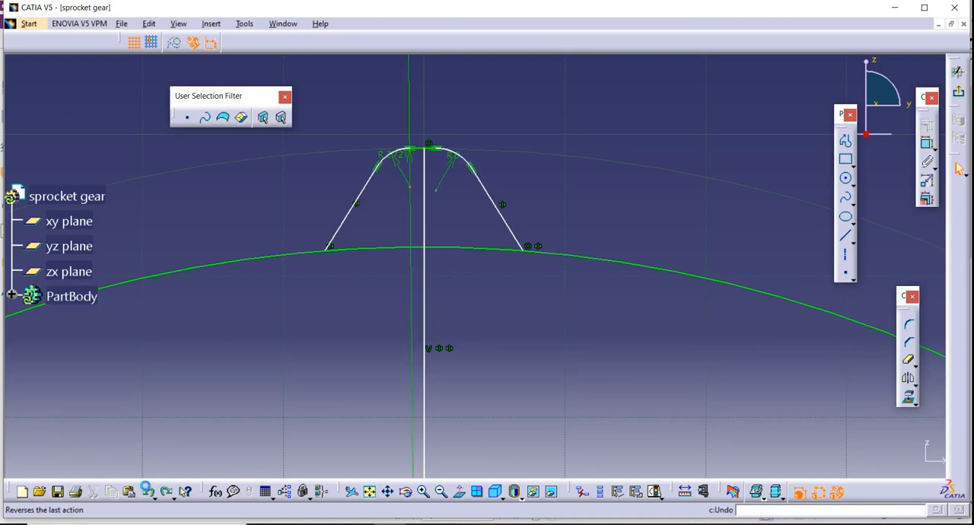
{"action": "left_click", "coordinate": [147, 491]}
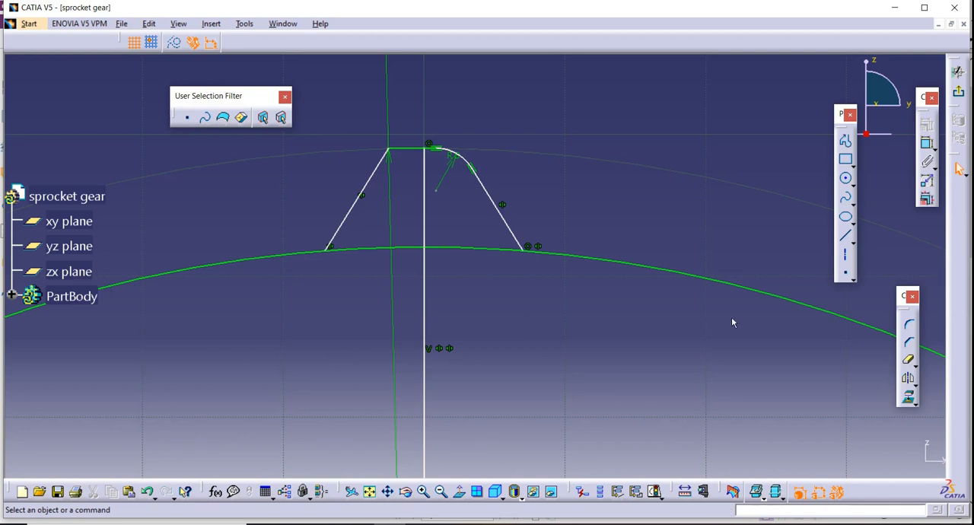
Mirror the right 3 mm corner arc about the vertical centre line.
{"action": "left_click", "coordinate": [429, 143]}
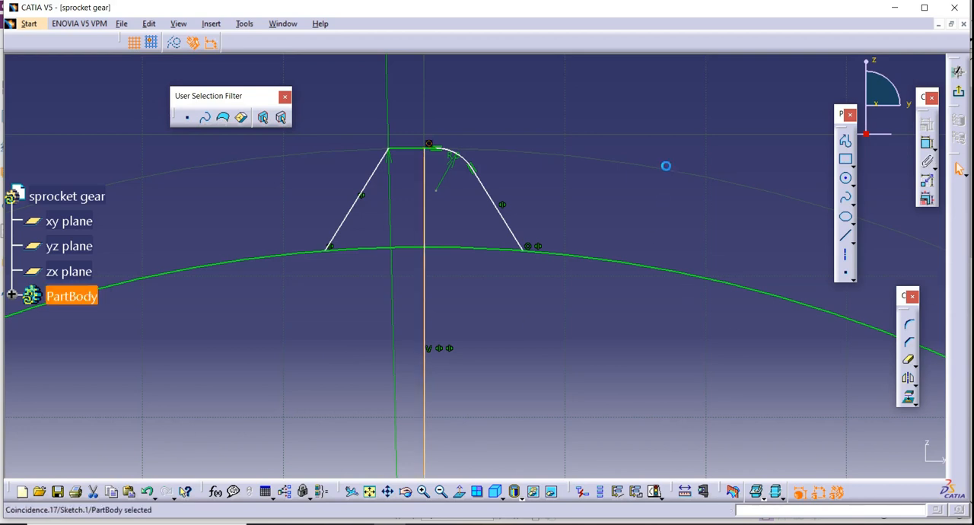
{"action": "left_click", "coordinate": [466, 161]}
{"action": "left_click", "coordinate": [908, 379]}
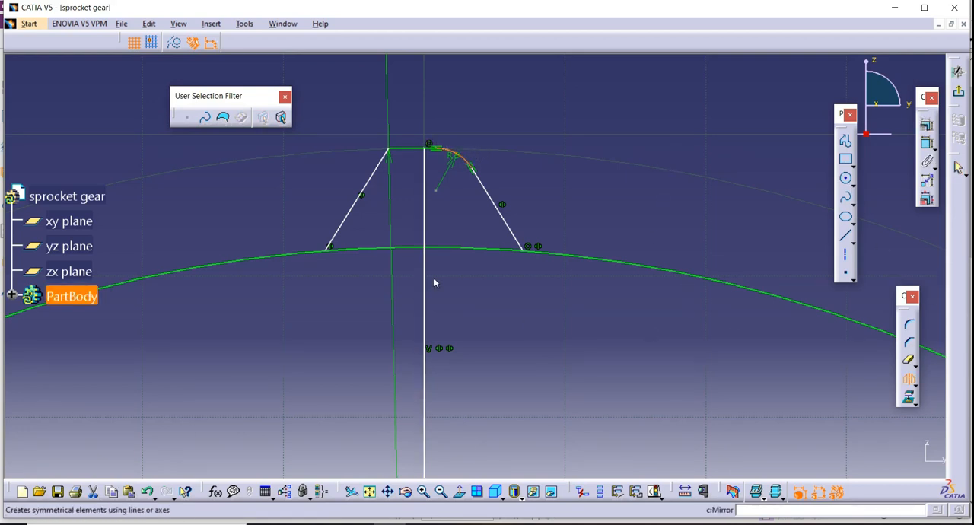
{"action": "left_click", "coordinate": [424, 198]}
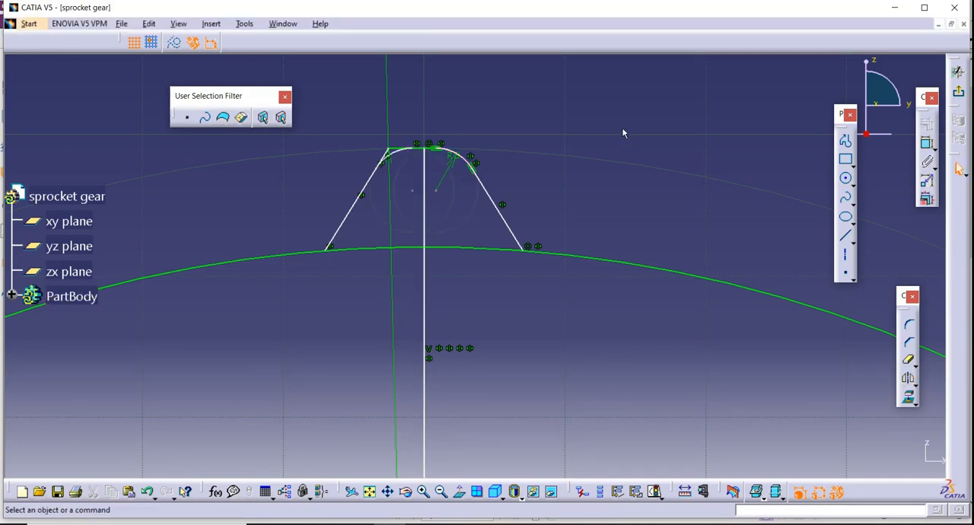
Trim the tooth-tip arc's overhang beyond the mirrored left corner arc.
{"action": "left_click", "coordinate": [424, 492]}
{"action": "middle_click_drag", "start_coordinate": [456, 231], "coordinate": [495, 448]}
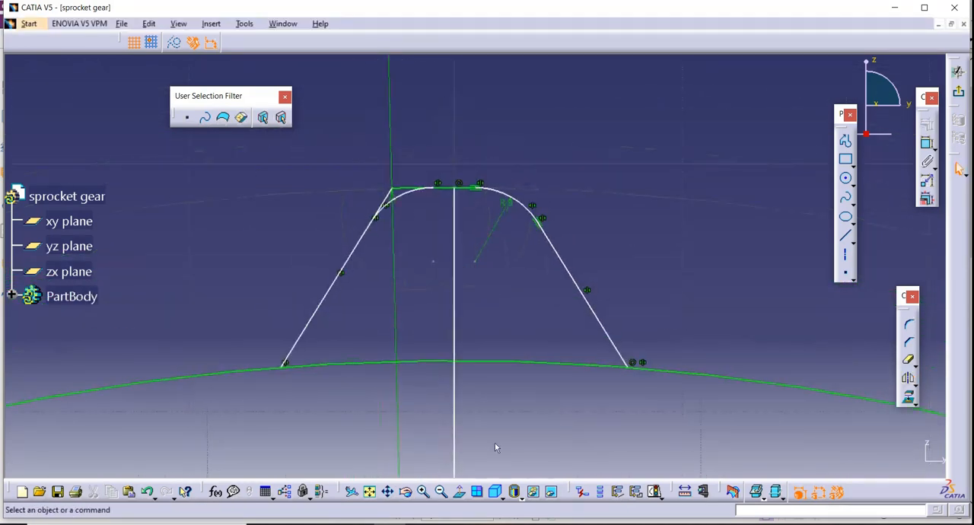
{"action": "left_click", "coordinate": [423, 492]}
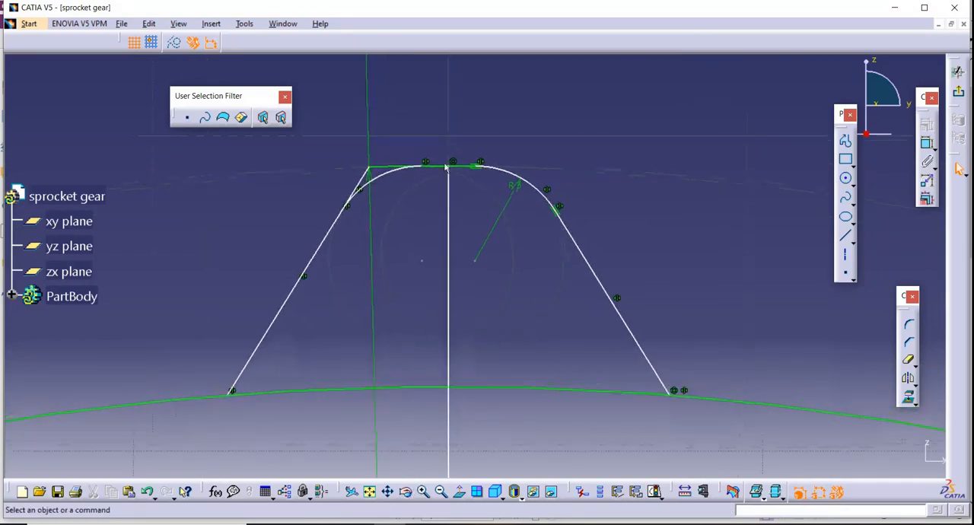
{"action": "left_click", "coordinate": [909, 360]}
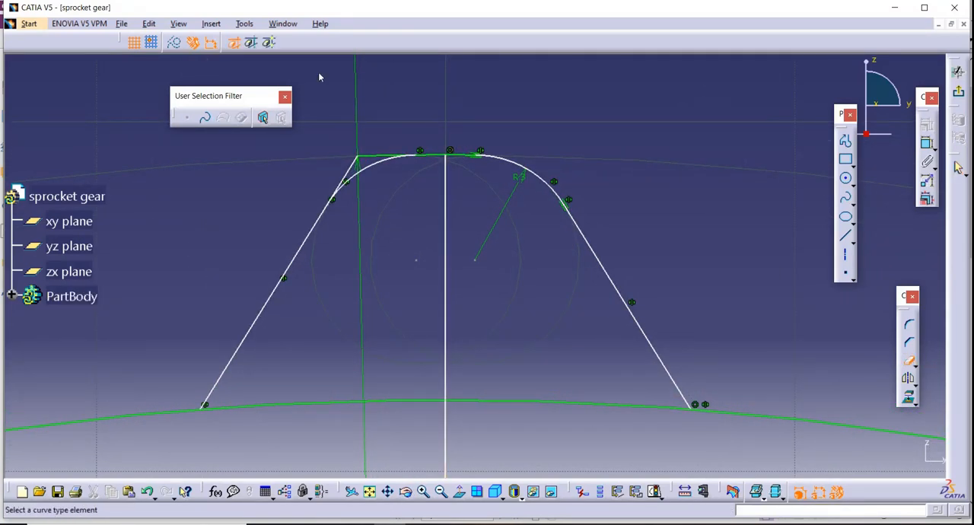
{"action": "left_click", "coordinate": [370, 157]}
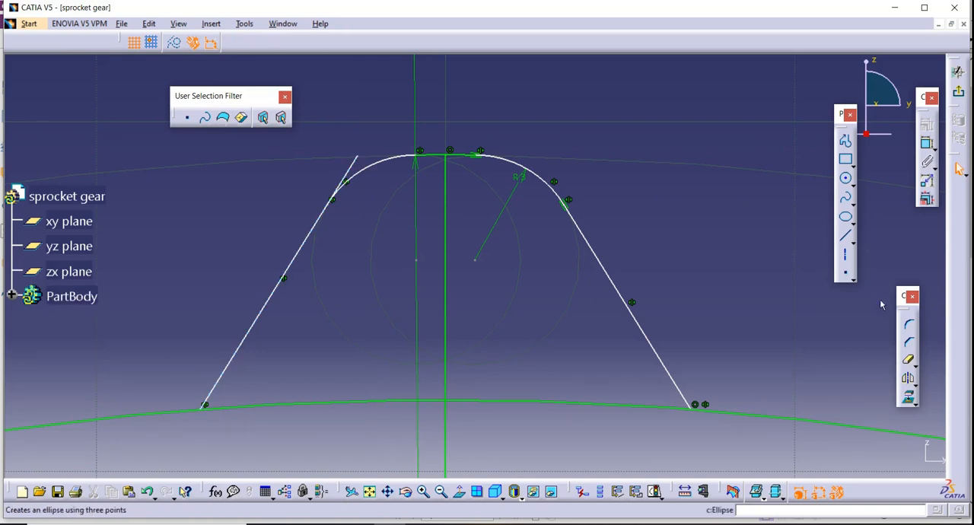
Trim the left flank line's overhang above the mirrored tip corner arc.
{"action": "left_click", "coordinate": [352, 169]}
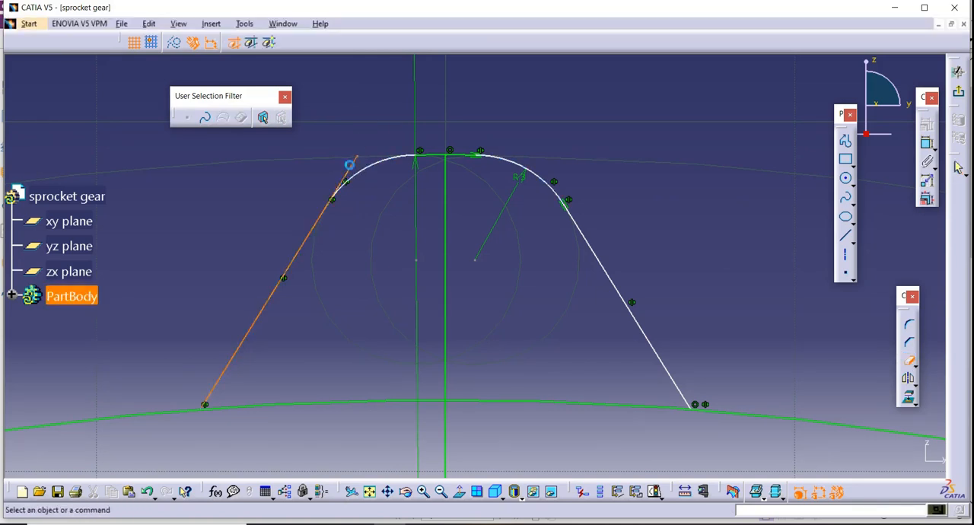
Try to round the corner between the right flank line and the root circle.
{"action": "mouse_move", "coordinate": [348, 251]}
{"action": "middle_mouse_down"}
{"action": "mouse_move", "coordinate": [322, 182]}
{"action": "mouse_move", "coordinate": [320, 129]}
{"action": "middle_mouse_up"}
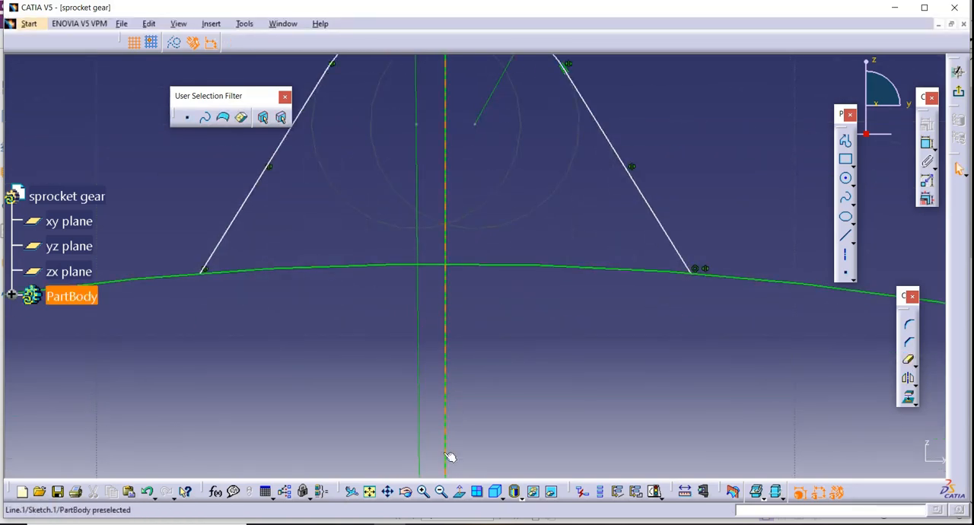
{"action": "left_click", "coordinate": [442, 493]}
{"action": "left_click", "coordinate": [442, 493]}
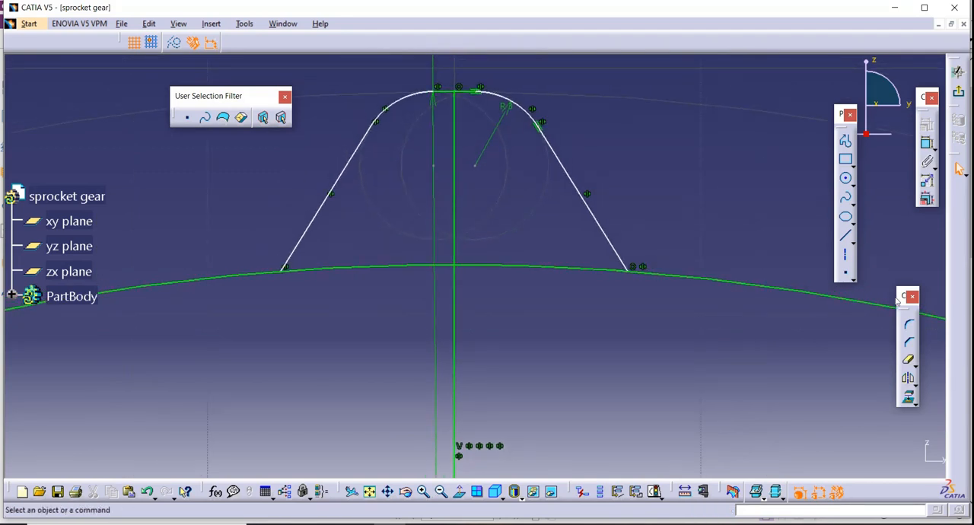
{"action": "left_click", "coordinate": [910, 329]}
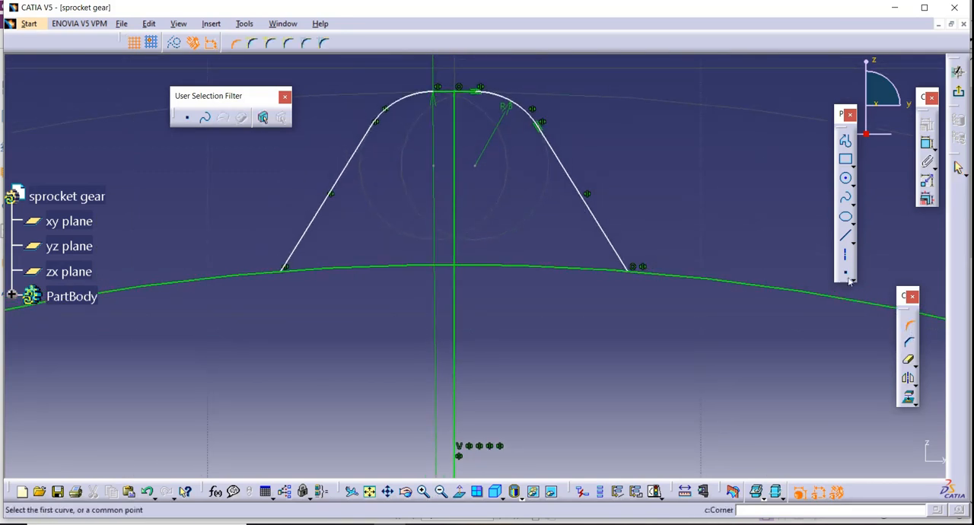
{"action": "left_click", "coordinate": [607, 236]}
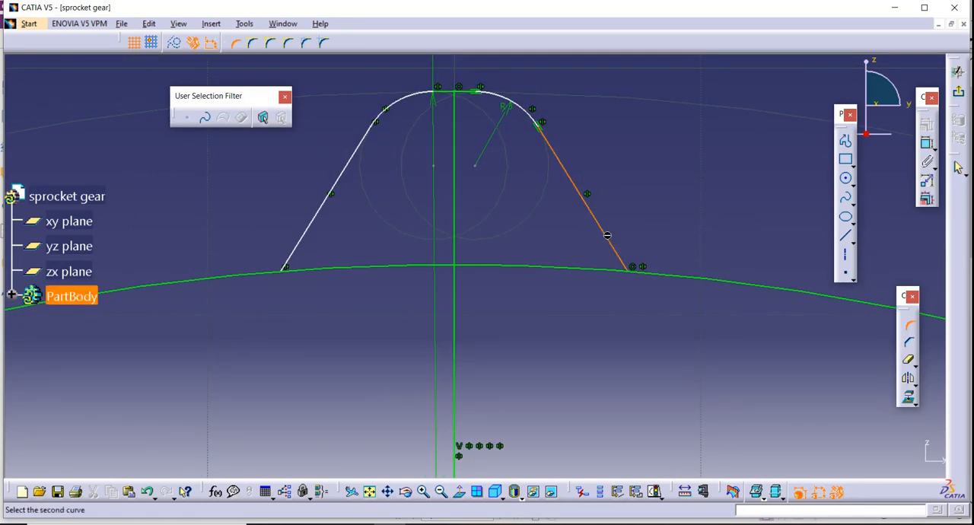
{"action": "left_click", "coordinate": [659, 276]}
{"action": "left_click", "coordinate": [640, 268]}
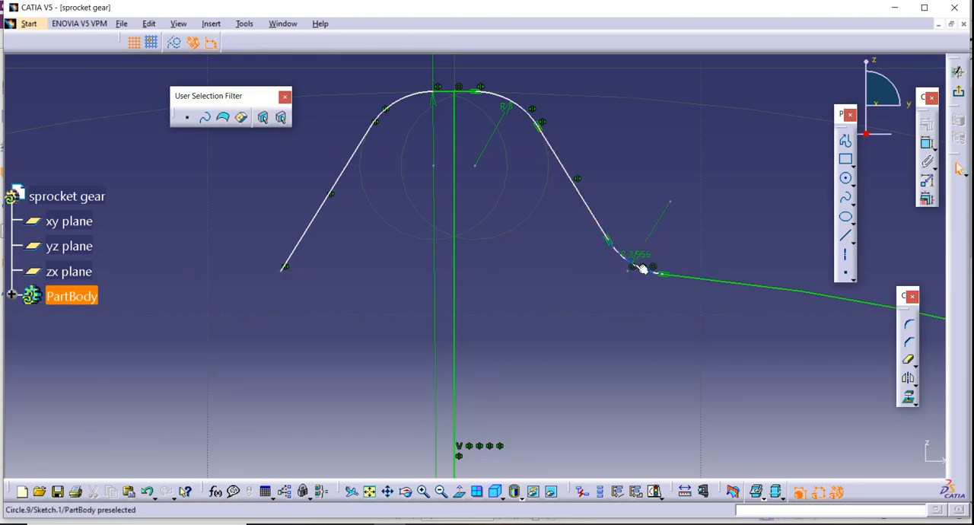
{"action": "left_click", "coordinate": [147, 492]}
Trim away the root circle's section between the vertical centre line and the right flank line.
{"action": "middle_click_drag", "start_coordinate": [656, 364], "coordinate": [653, 262]}
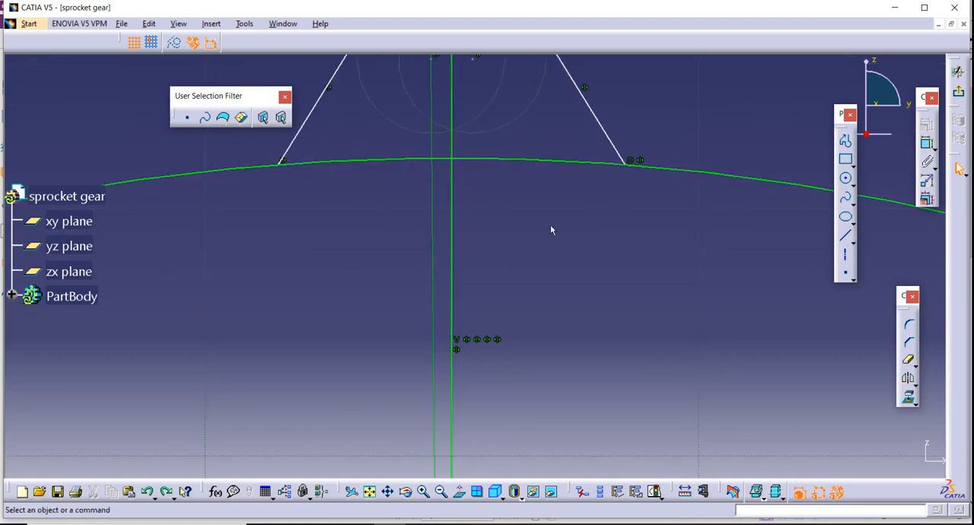
{"action": "left_click", "coordinate": [908, 360]}
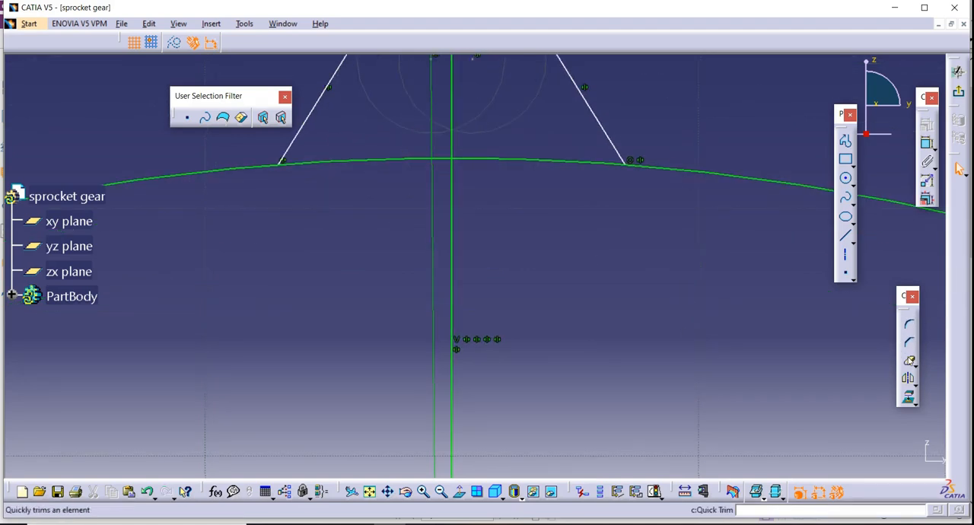
{"action": "left_click", "coordinate": [523, 158]}
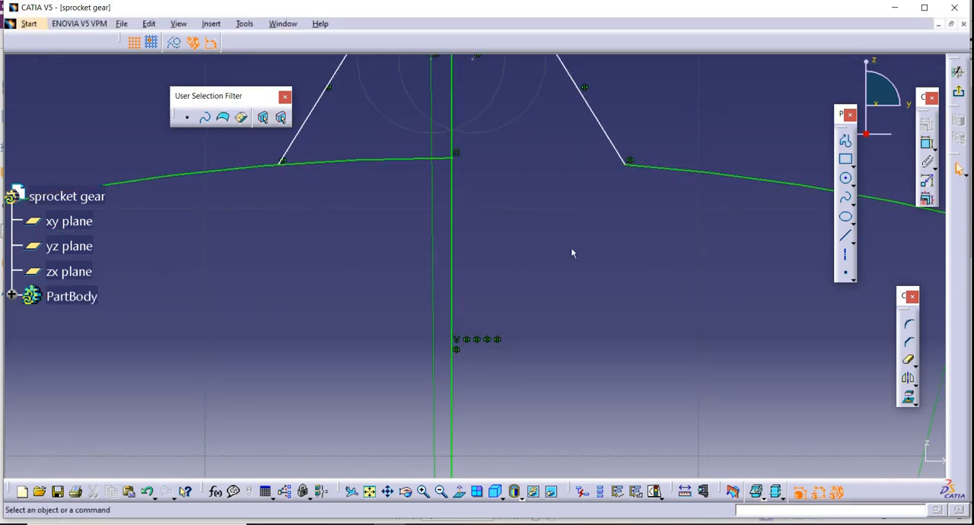
Round the corner between the right flank line and the trimmed root circle with a 5 mm radius.
{"action": "middle_click_drag", "start_coordinate": [572, 249], "coordinate": [575, 298]}
{"action": "left_click", "coordinate": [909, 325]}
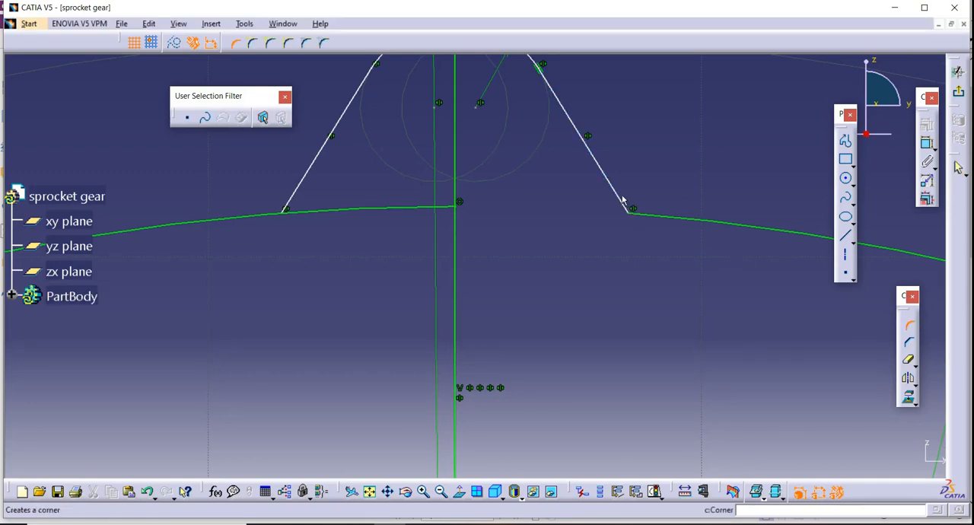
{"action": "left_click", "coordinate": [623, 198]}
{"action": "left_click", "coordinate": [653, 214]}
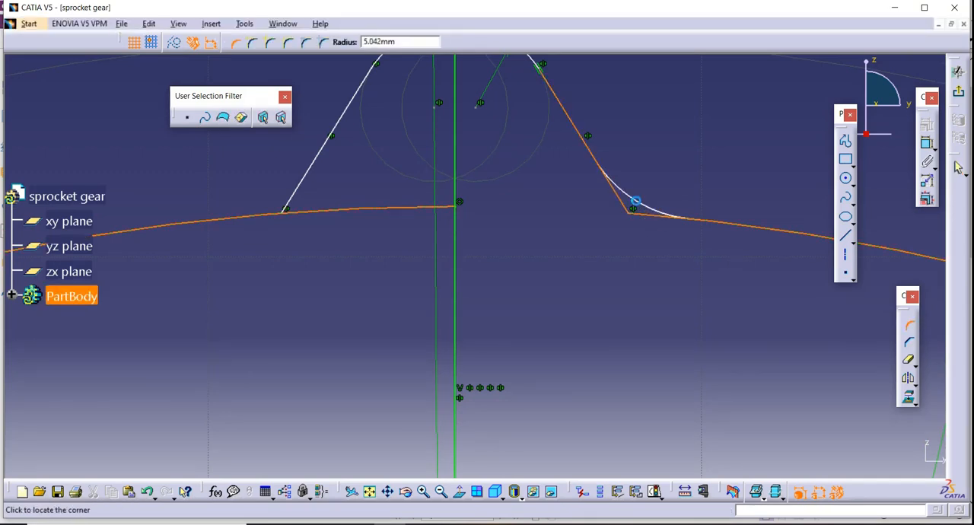
{"action": "left_click", "coordinate": [639, 199]}
{"action": "double_click", "coordinate": [639, 200]}
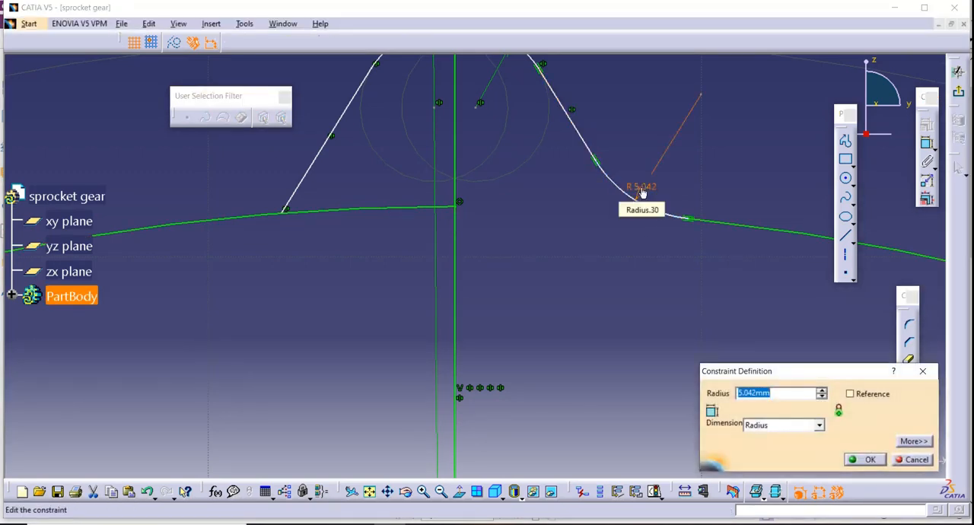
{"action": "type", "text": "5"}
{"action": "key", "text": "Return"}
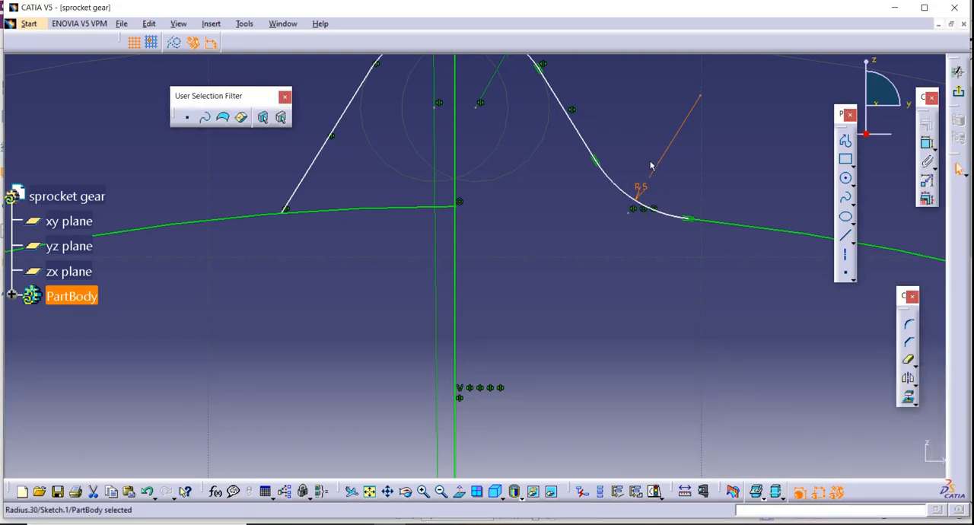
Mirror the right 5 mm root corner arc about the vertical centre line.
{"action": "middle_click_drag", "start_coordinate": [620, 284], "coordinate": [667, 341]}
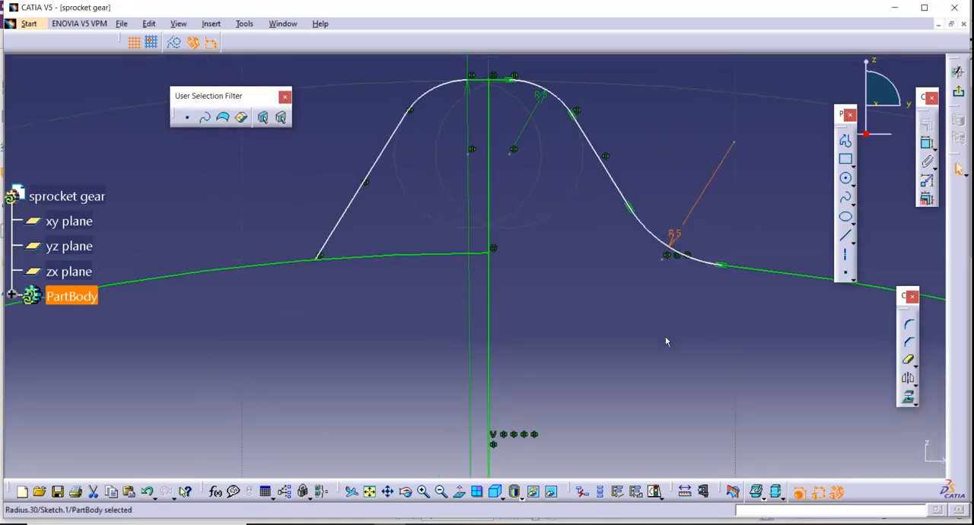
{"action": "left_click", "coordinate": [687, 257]}
{"action": "left_click", "coordinate": [909, 378]}
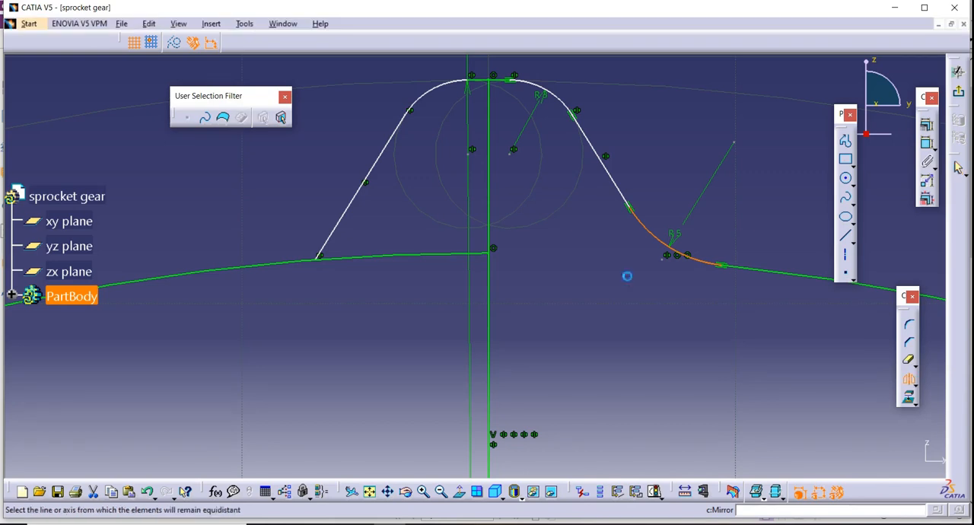
{"action": "left_click", "coordinate": [490, 228]}
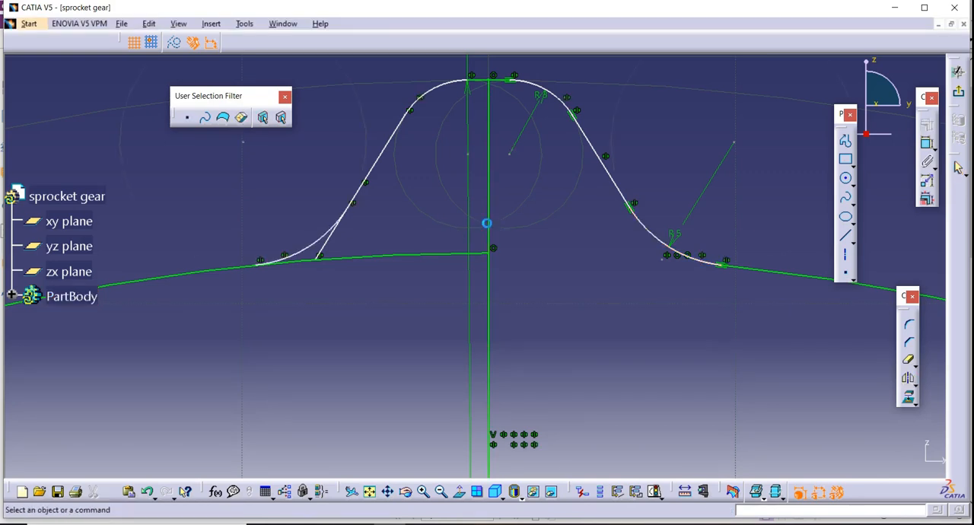
Trim the left flank and root circle remnants inside the mirrored root corner, and remove the vertical centre line.
{"action": "middle_click_drag", "start_coordinate": [623, 319], "coordinate": [565, 249]}
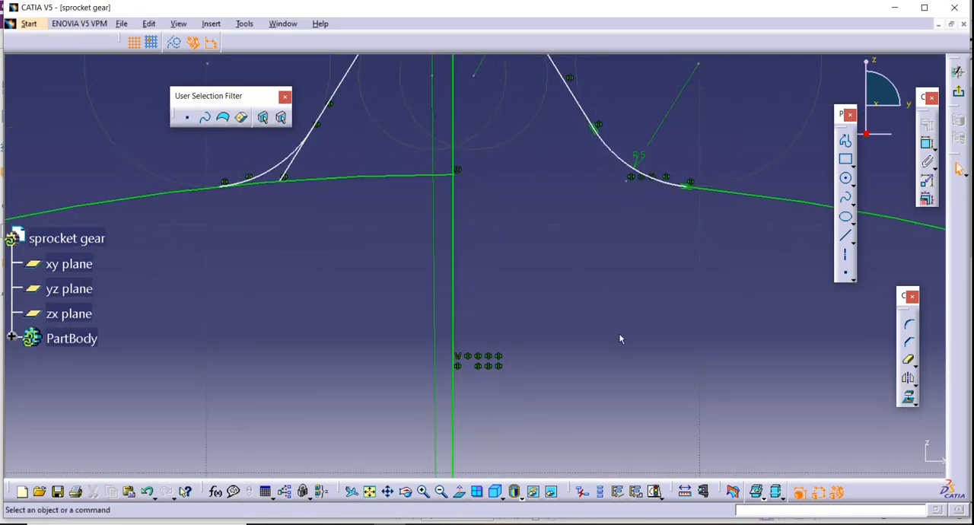
{"action": "left_click", "coordinate": [912, 364]}
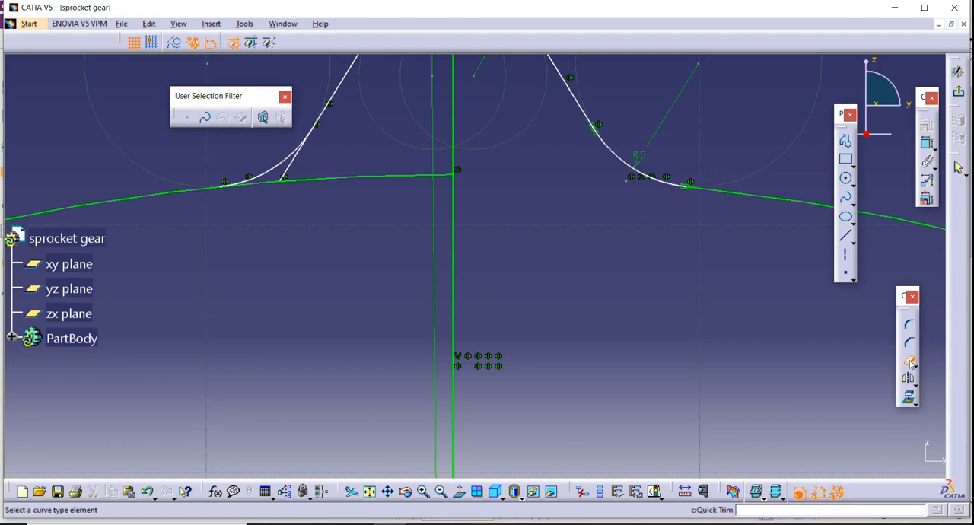
{"action": "left_click", "coordinate": [352, 178]}
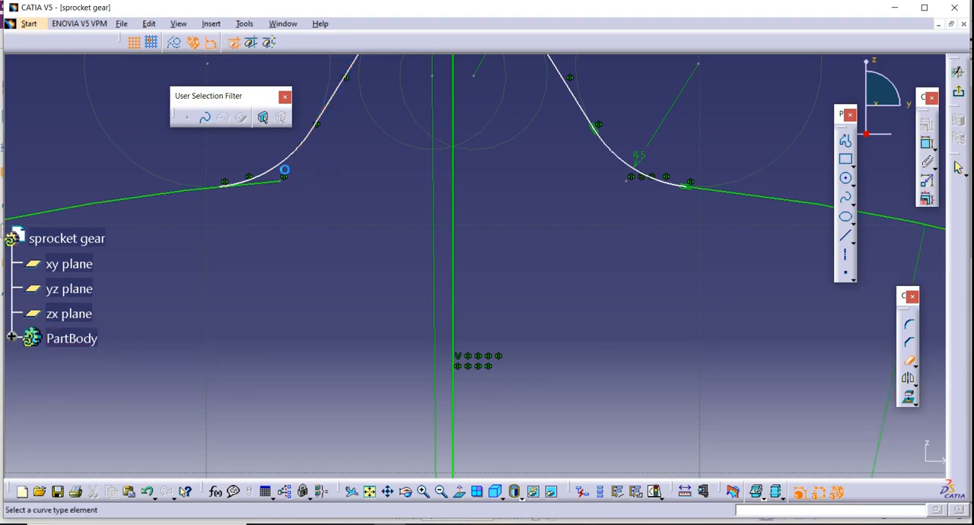
{"action": "left_click", "coordinate": [276, 183]}
{"action": "left_click", "coordinate": [456, 234]}
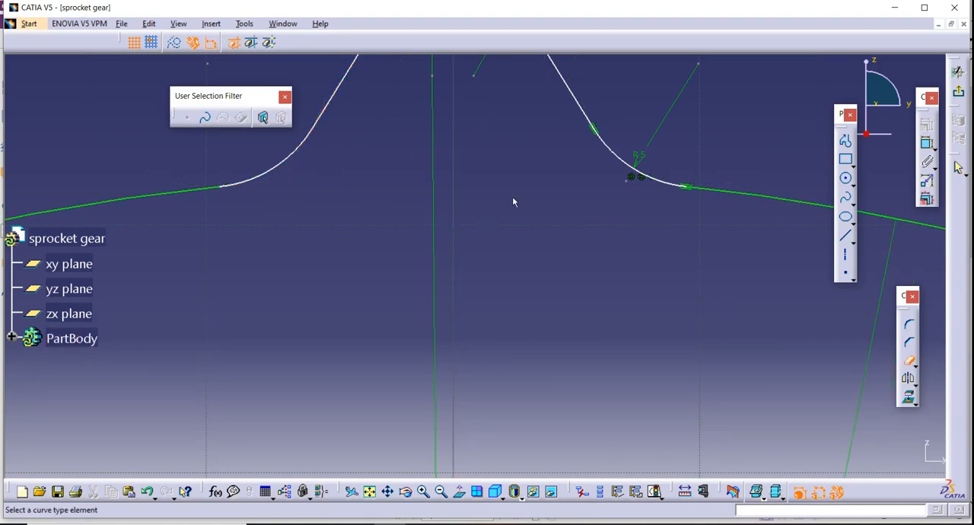
Inspect the complete sketch profile, from the tooth around the root circle to the origin, for leftover lines.
{"action": "middle_click_drag", "start_coordinate": [497, 125], "coordinate": [515, 373]}
{"action": "middle_click_drag", "start_coordinate": [566, 396], "coordinate": [493, 168]}
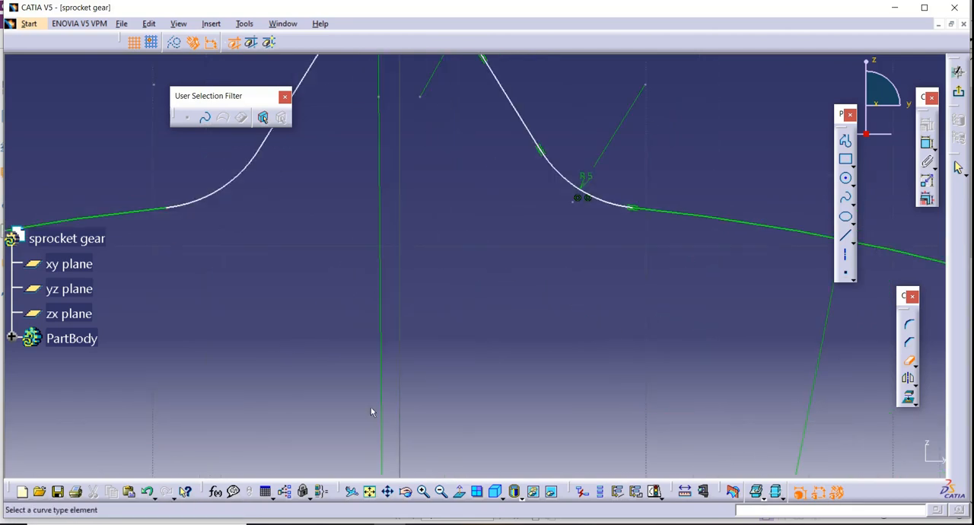
{"action": "left_click", "coordinate": [441, 492]}
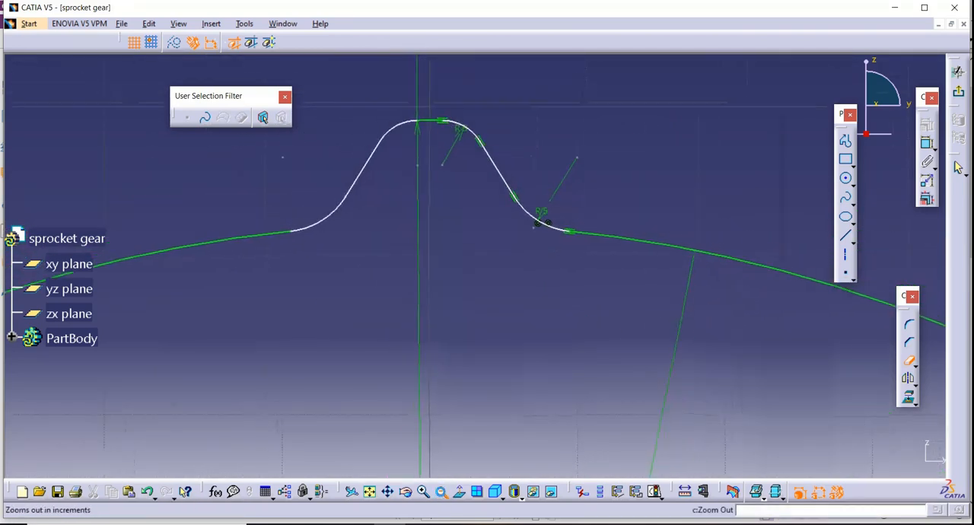
{"action": "left_click", "coordinate": [442, 492]}
{"action": "left_click", "coordinate": [443, 495]}
{"action": "left_click", "coordinate": [443, 495]}
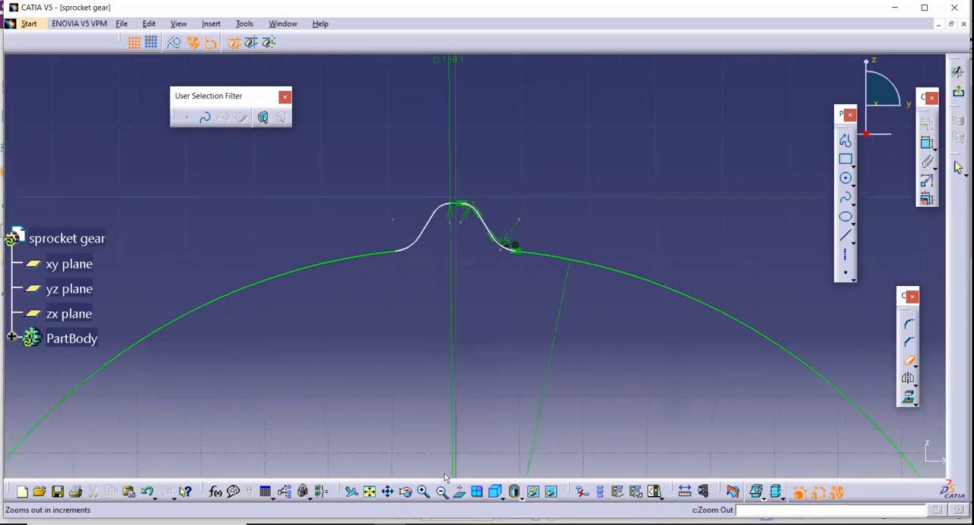
{"action": "left_click", "coordinate": [443, 495]}
{"action": "middle_click", "coordinate": [512, 396]}
{"action": "middle_click", "coordinate": [427, 416]}
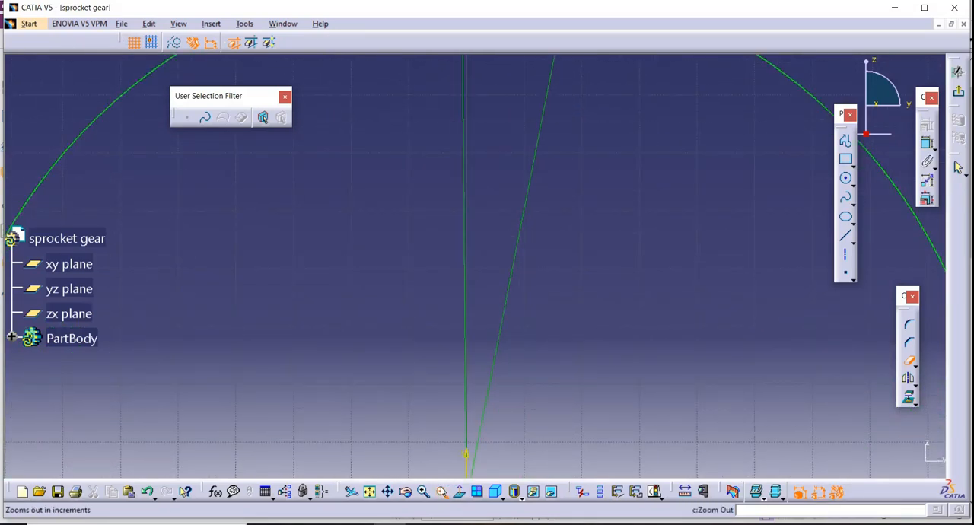
{"action": "left_click", "coordinate": [441, 492]}
{"action": "left_click", "coordinate": [441, 492]}
{"action": "left_click", "coordinate": [441, 492]}
{"action": "middle_click_drag", "start_coordinate": [581, 222], "coordinate": [571, 355]}
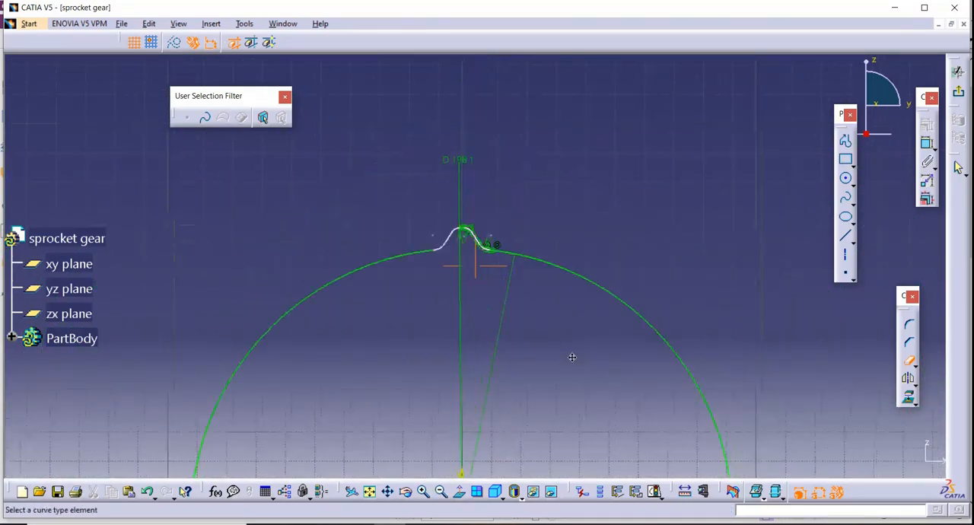
{"action": "middle_click", "coordinate": [492, 373]}
{"action": "middle_click_drag", "start_coordinate": [495, 379], "coordinate": [493, 328]}
{"action": "middle_click", "coordinate": [460, 422]}
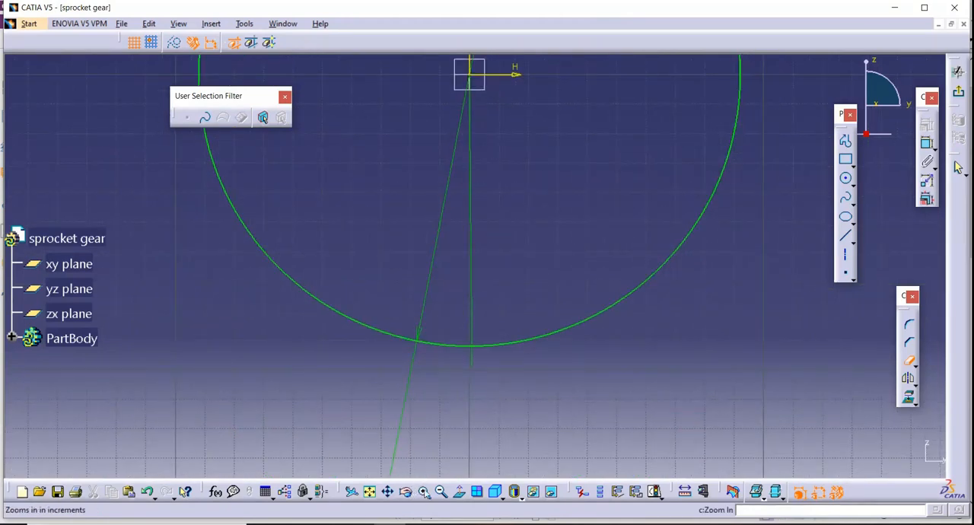
{"action": "middle_click", "coordinate": [487, 402]}
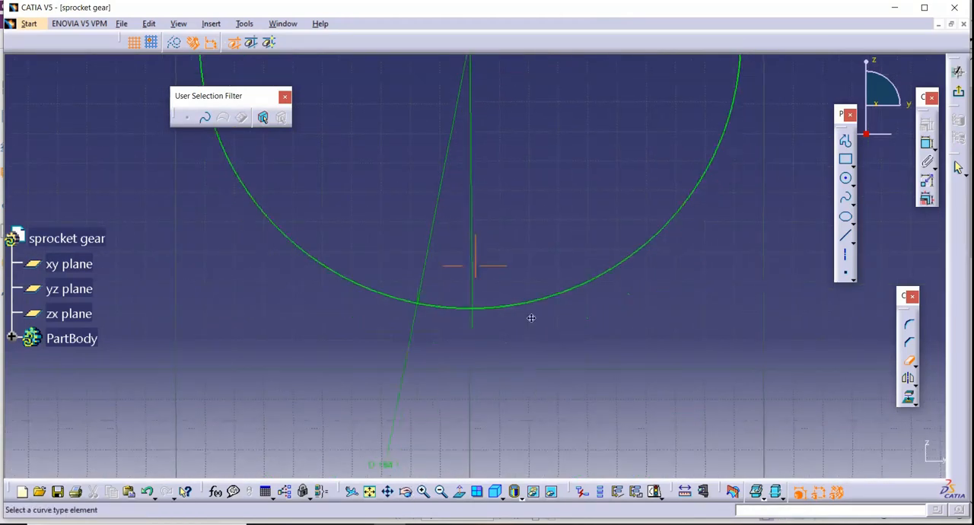
{"action": "left_click", "coordinate": [423, 492]}
{"action": "scroll", "coordinate": [564, 202], "scroll_direction": "up", "scroll_amount": 2}
{"action": "middle_click_drag", "start_coordinate": [580, 82], "coordinate": [608, 455]}
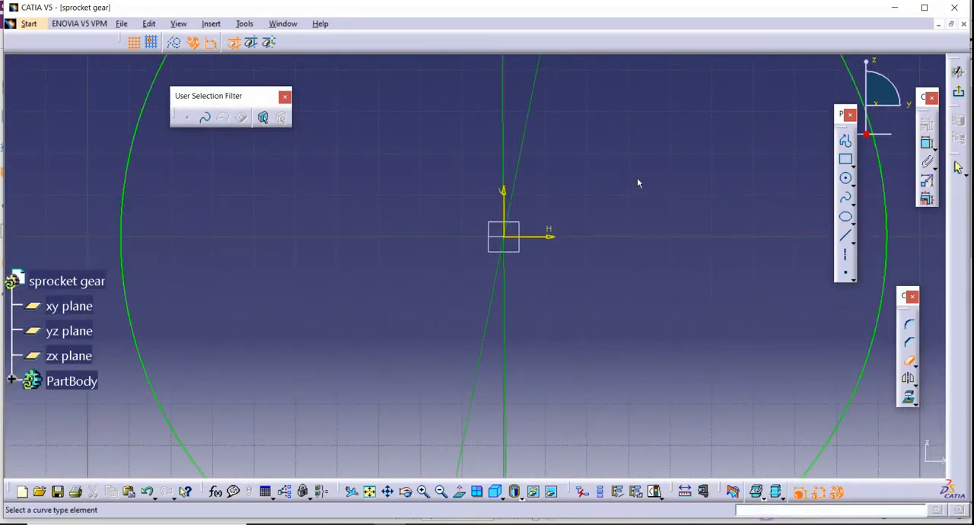
{"action": "mouse_move", "coordinate": [620, 180]}
{"action": "middle_mouse_down"}
{"action": "mouse_move", "coordinate": [581, 403]}
{"action": "mouse_move", "coordinate": [572, 404]}
{"action": "middle_mouse_up"}
{"action": "mouse_move", "coordinate": [568, 188]}
{"action": "middle_mouse_down"}
{"action": "mouse_move", "coordinate": [534, 269]}
{"action": "mouse_move", "coordinate": [495, 196]}
{"action": "middle_mouse_up"}
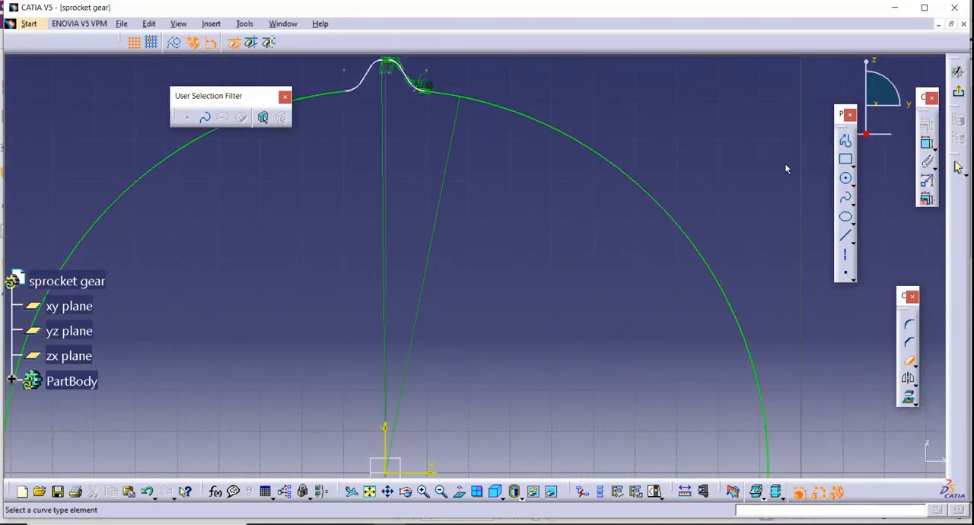
Exit the sketch and pad the tooth and root circle profile to a length of 20 mm.
{"action": "left_click", "coordinate": [959, 92]}
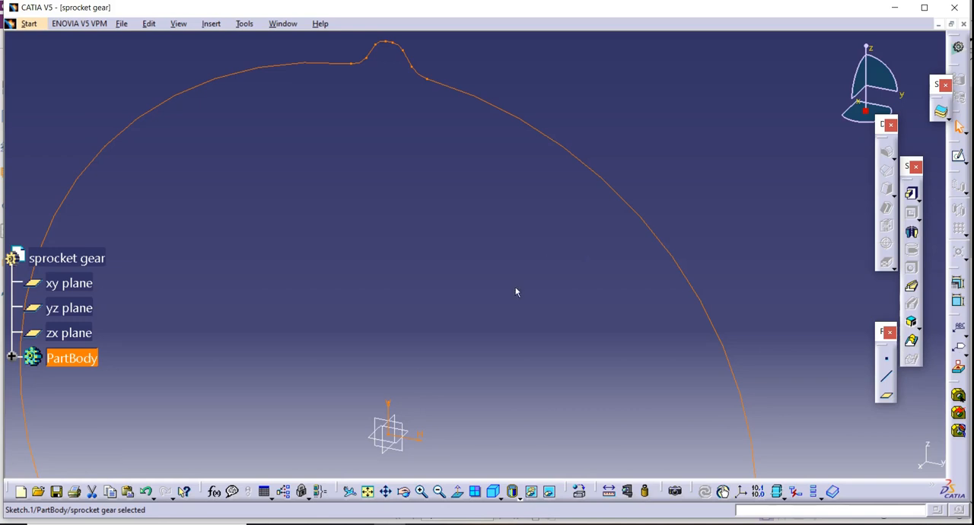
{"action": "middle_click_drag", "start_coordinate": [517, 290], "coordinate": [495, 309]}
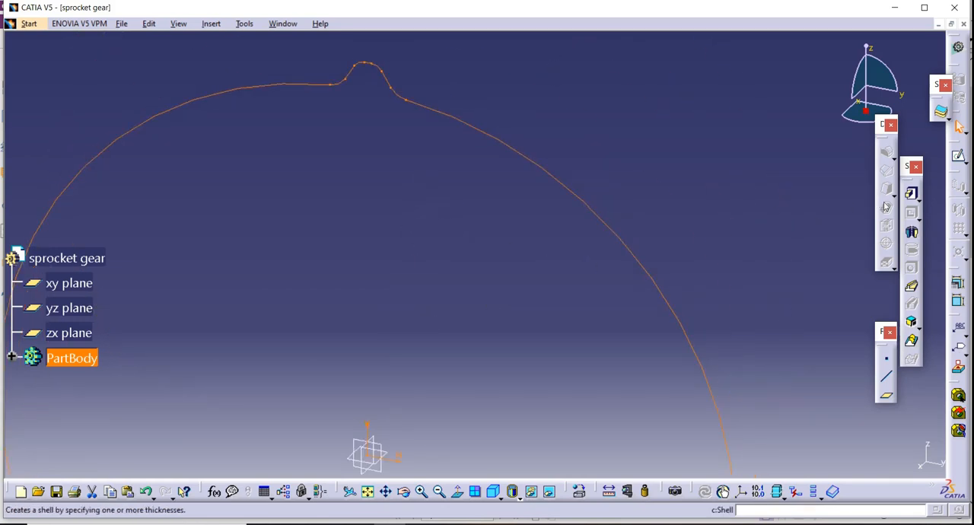
{"action": "left_click", "coordinate": [911, 193]}
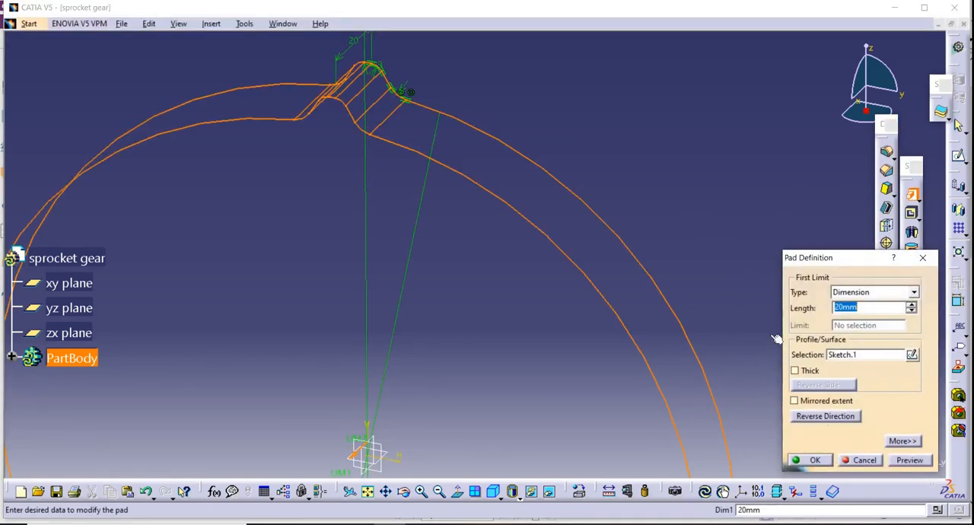
{"action": "left_click", "coordinate": [813, 461]}
{"action": "left_click", "coordinate": [689, 167]}
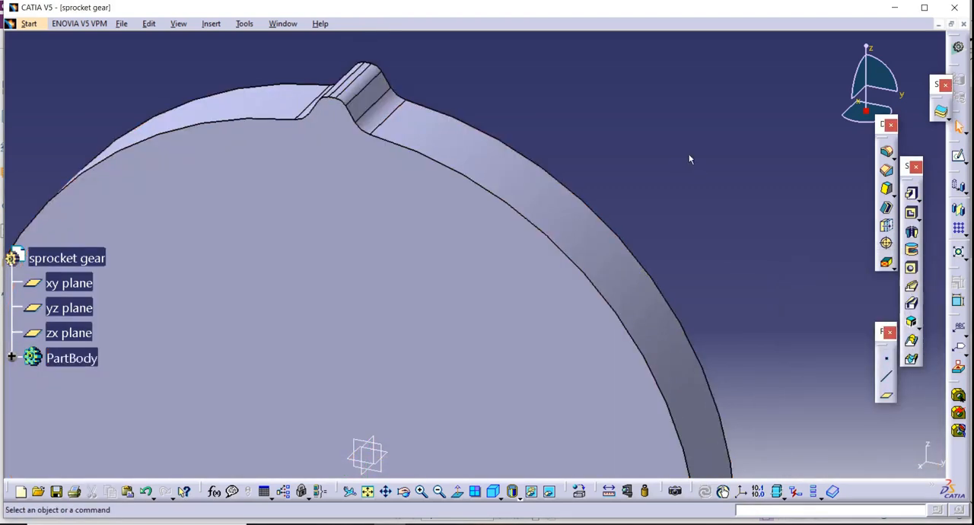
Start a circular pattern of the padded tooth and root disc, using the pad's flat face as the reference element.
{"action": "left_click", "coordinate": [437, 495]}
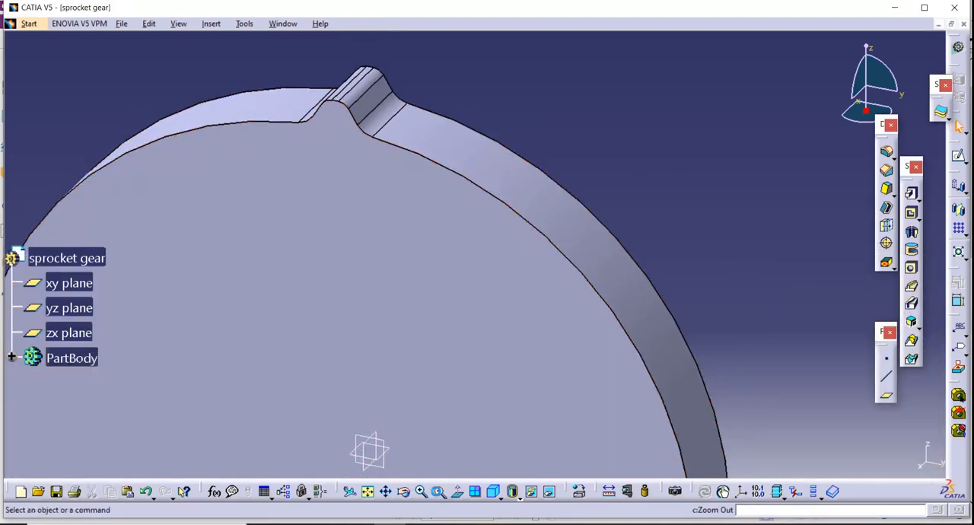
{"action": "left_click", "coordinate": [405, 493]}
{"action": "left_click_drag", "start_coordinate": [360, 348], "coordinate": [396, 130]}
{"action": "left_click", "coordinate": [406, 117]}
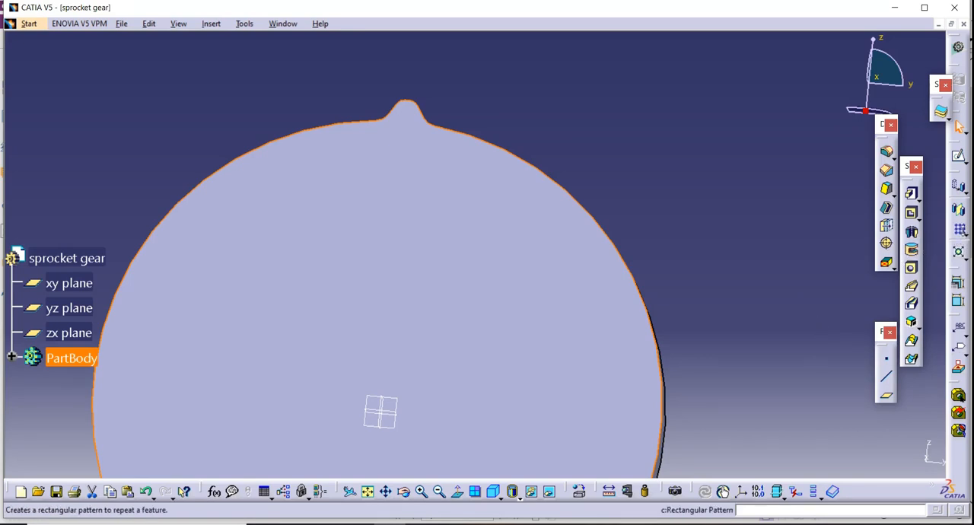
{"action": "left_click", "coordinate": [963, 233]}
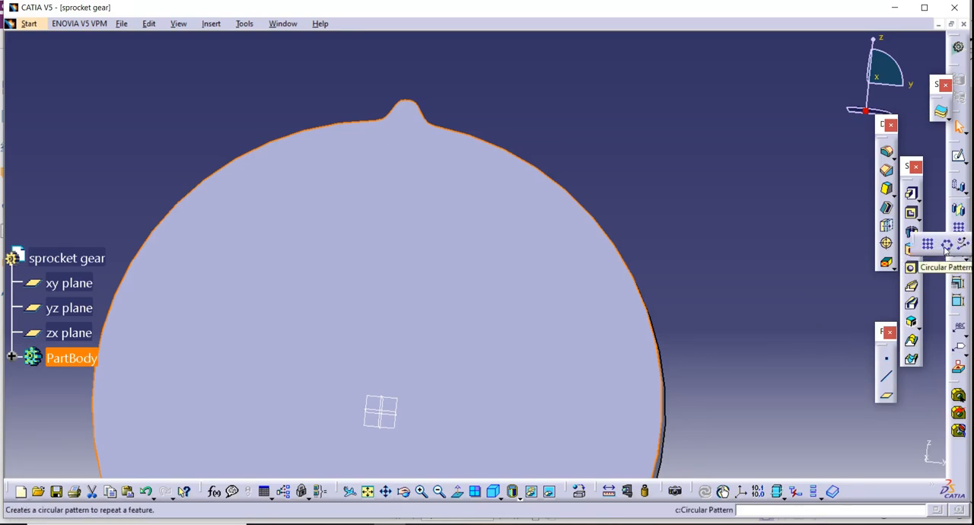
{"action": "left_click", "coordinate": [928, 244]}
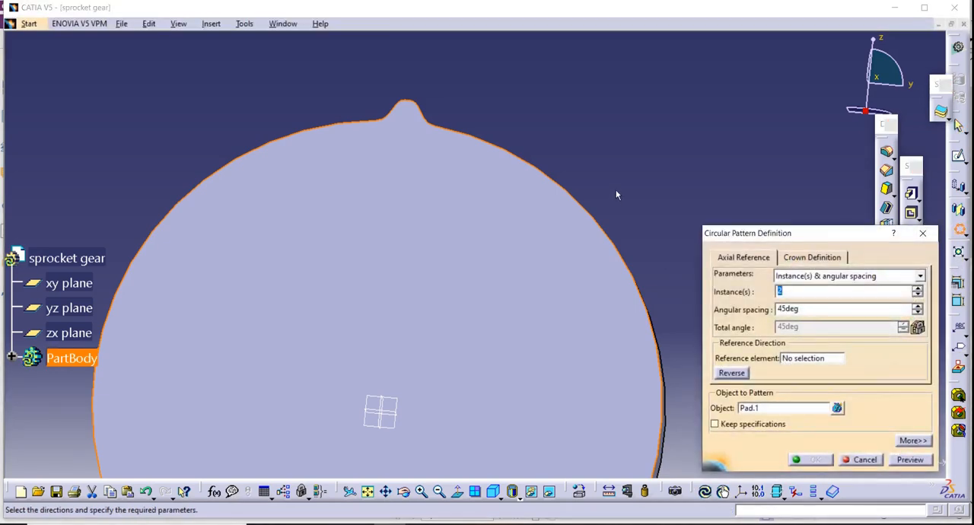
{"action": "left_click", "coordinate": [806, 358]}
{"action": "left_click", "coordinate": [492, 244]}
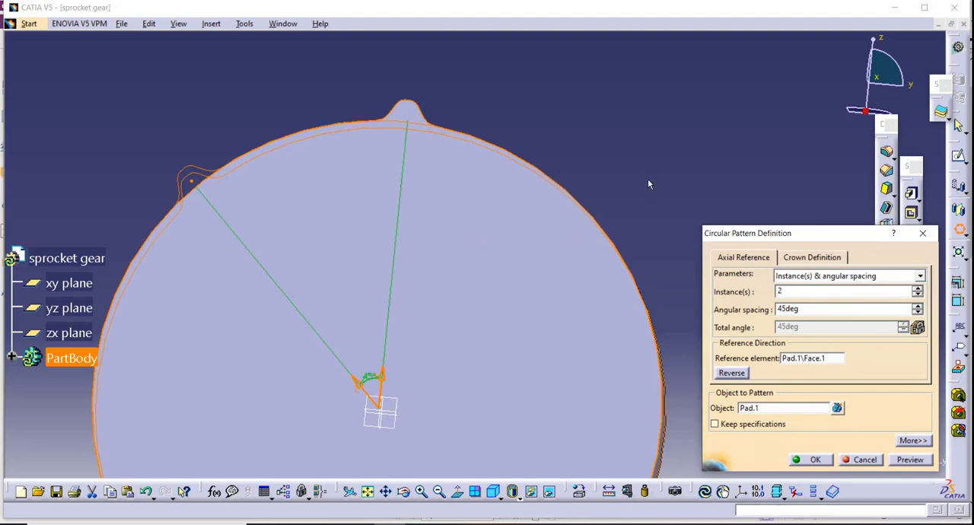
{"action": "middle_click_drag", "start_coordinate": [649, 181], "coordinate": [628, 87]}
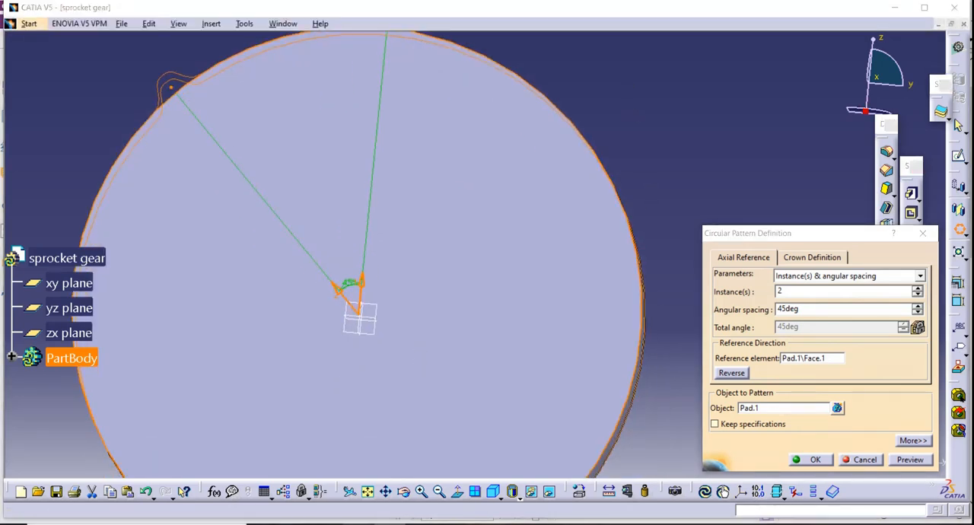
Check the tooth count in the PDF drawing and create the circular pattern with 32 instances at an angular spacing of 360/32.
{"action": "left_click", "coordinate": [359, 524]}
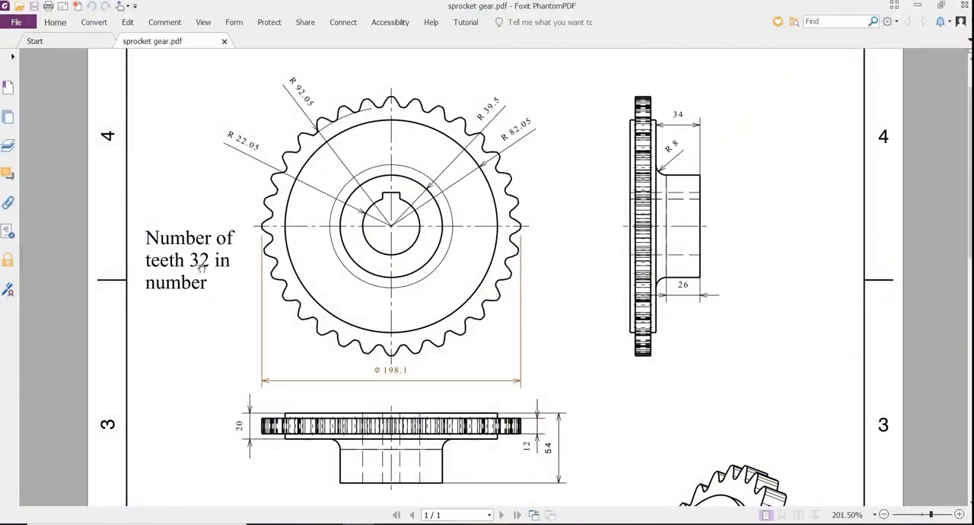
{"action": "left_click", "coordinate": [395, 524]}
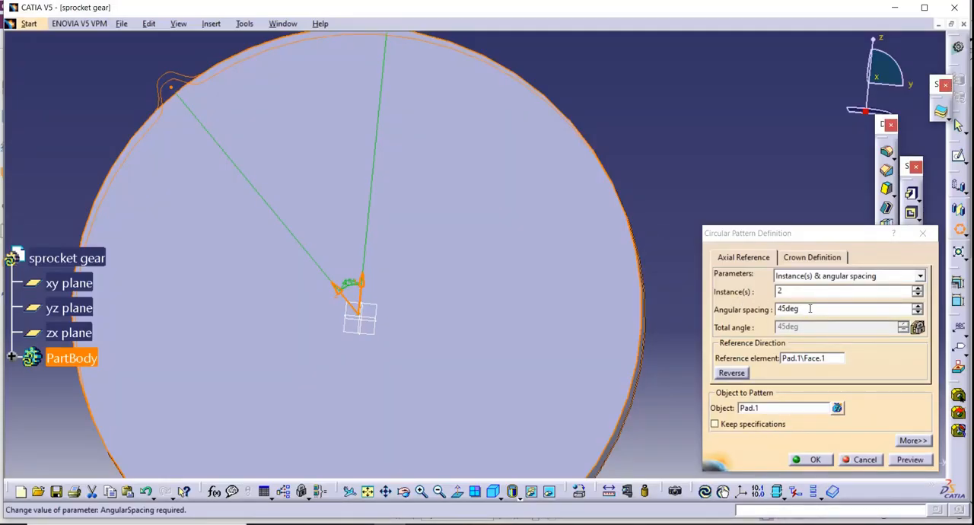
{"action": "left_click_drag", "start_coordinate": [810, 308], "coordinate": [772, 312]}
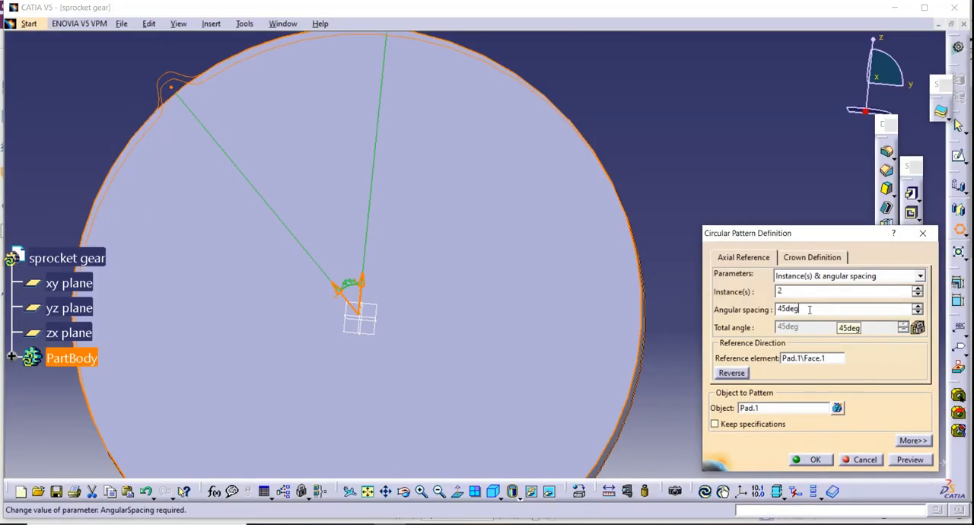
{"action": "left_click", "coordinate": [793, 294]}
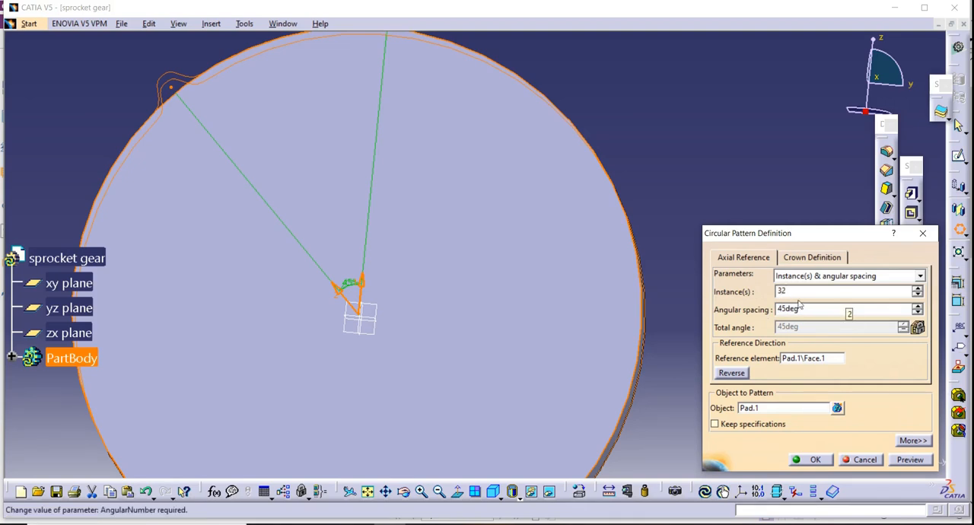
{"action": "key", "text": "Tab"}
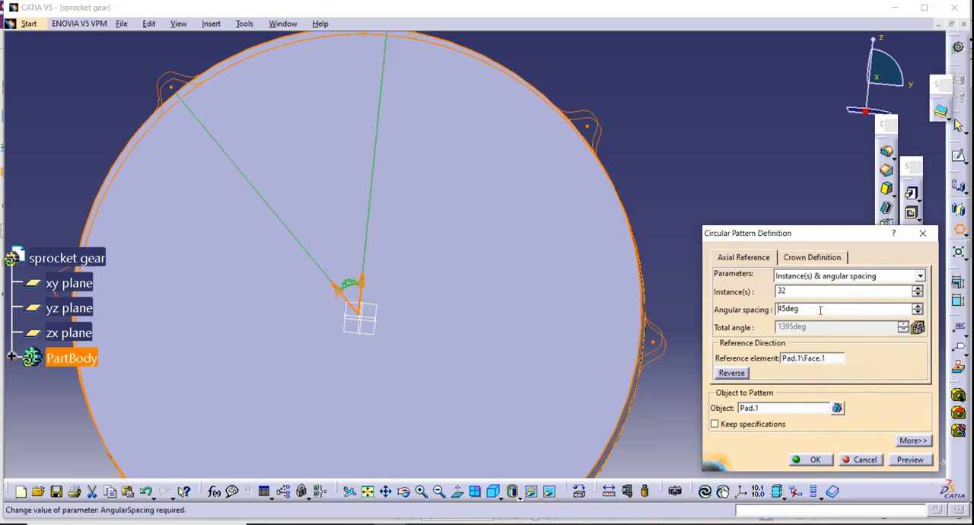
{"action": "left_click_drag", "start_coordinate": [820, 310], "coordinate": [769, 311]}
{"action": "key", "text": "BackSpace"}
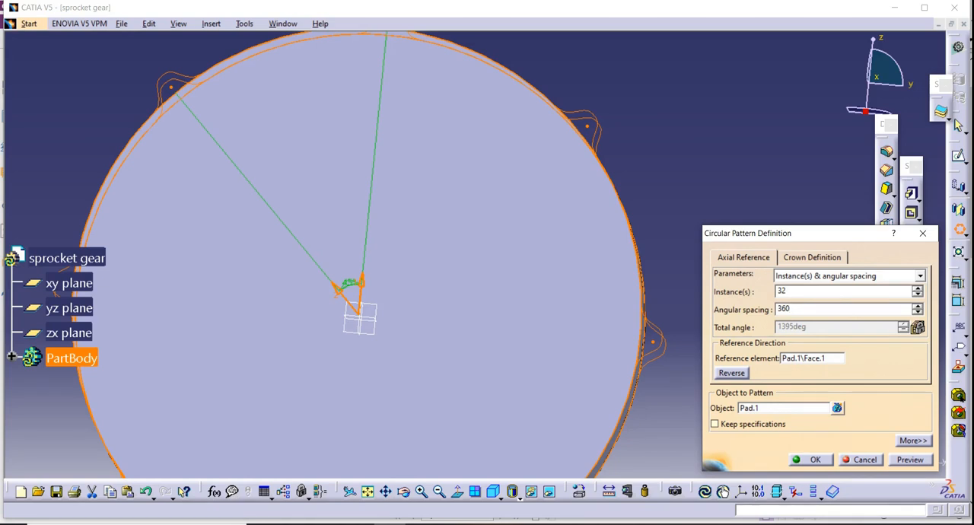
{"action": "type", "text": "360/32"}
{"action": "key", "text": "Return"}
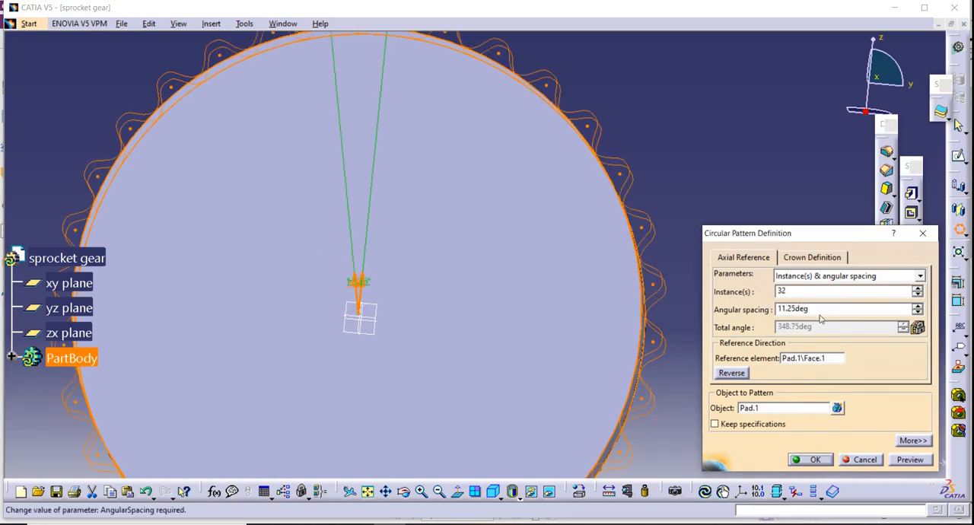
{"action": "left_click", "coordinate": [815, 460]}
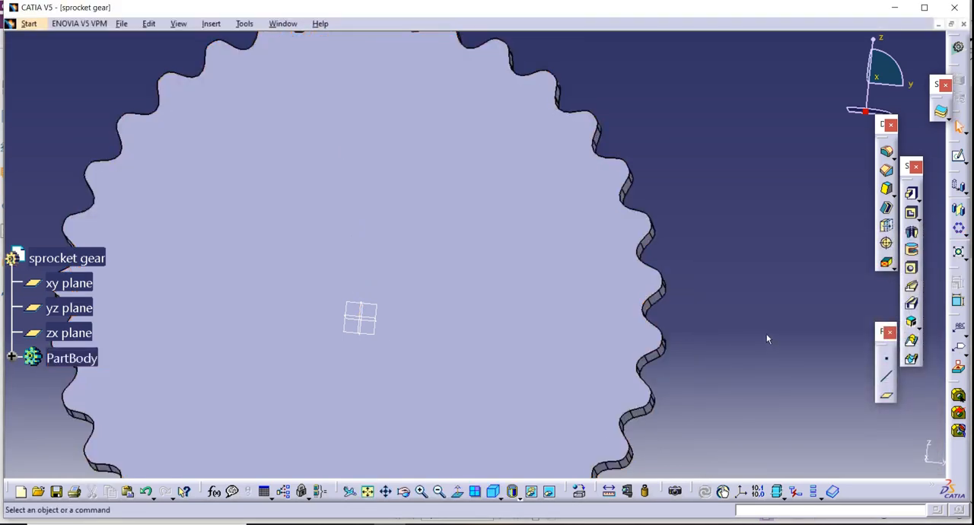
Inspect the patterned teeth all around the gear, and switch to the PDF drawing to check the raised disc's radius and the thickness dimensions.
{"action": "left_click", "coordinate": [403, 492]}
{"action": "left_click_drag", "start_coordinate": [411, 320], "coordinate": [450, 392]}
{"action": "middle_click", "coordinate": [557, 384]}
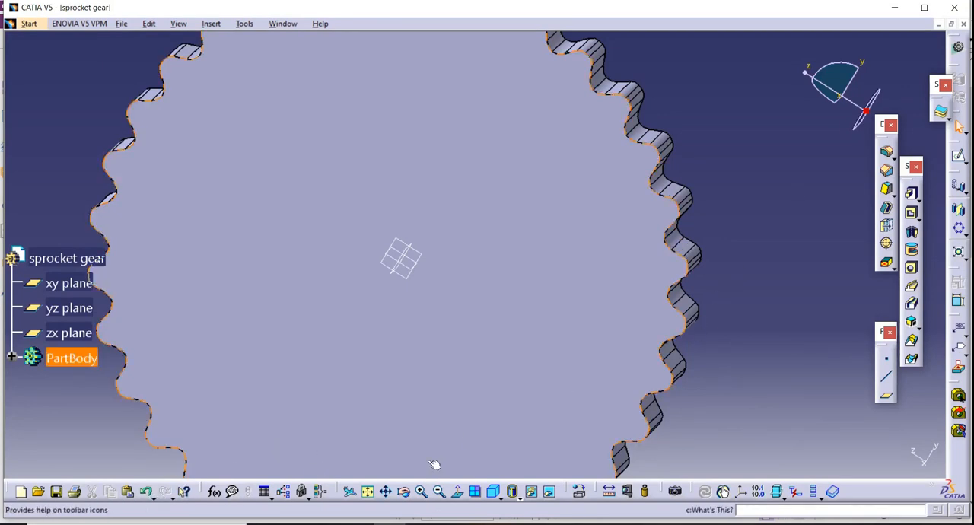
{"action": "left_click", "coordinate": [439, 491]}
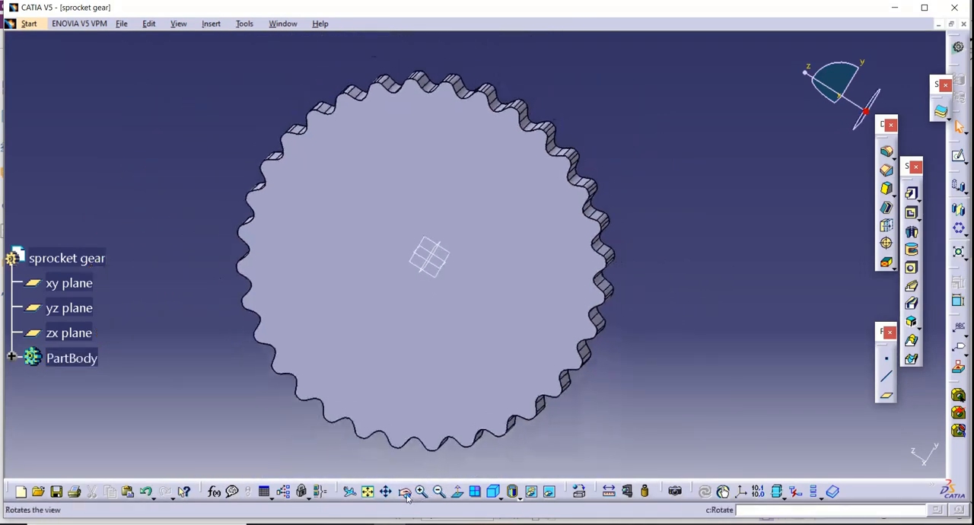
{"action": "left_click", "coordinate": [405, 493]}
{"action": "left_click_drag", "start_coordinate": [329, 324], "coordinate": [424, 288]}
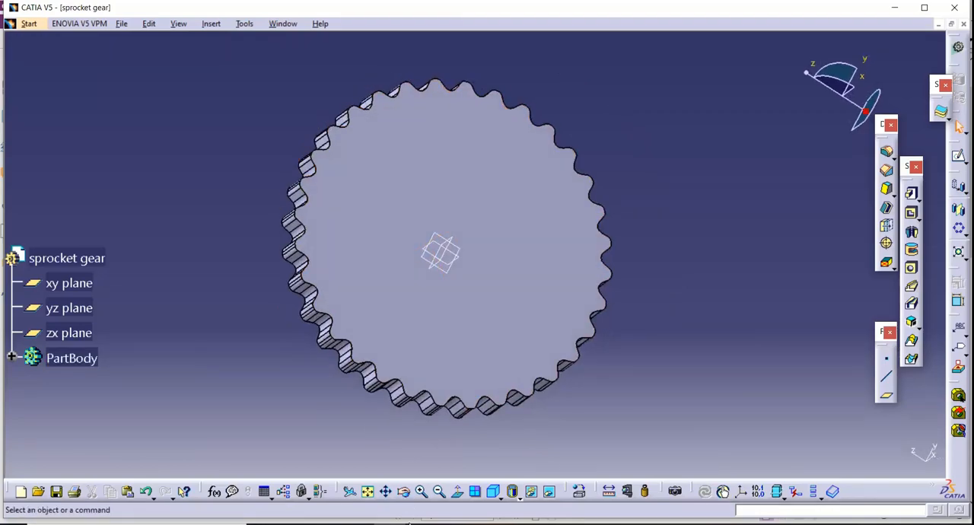
{"action": "left_click", "coordinate": [375, 524]}
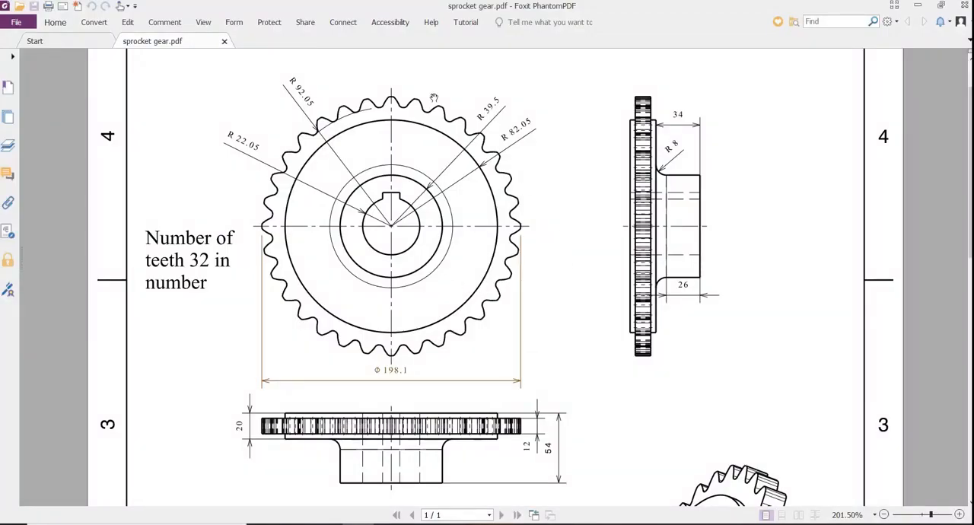
{"action": "scroll", "coordinate": [470, 372], "scroll_direction": "down", "scroll_amount": 2}
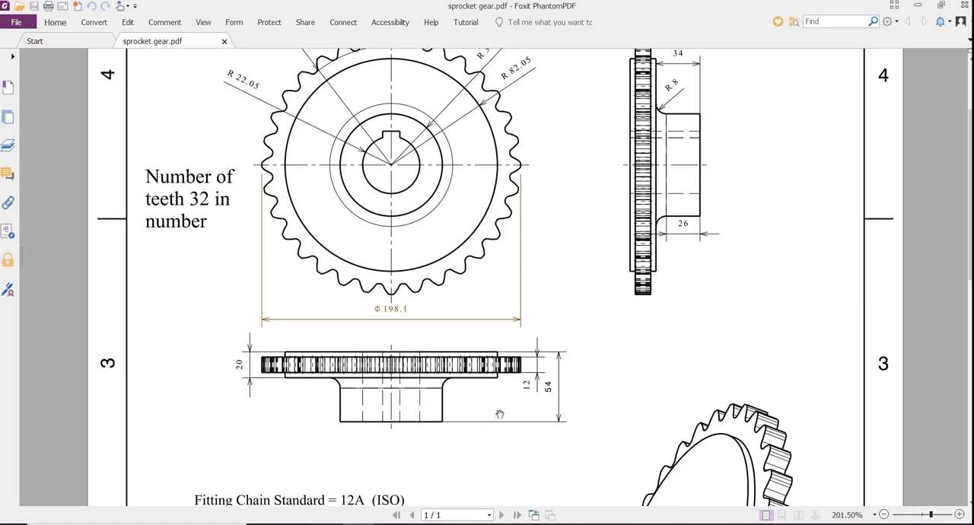
{"action": "scroll", "coordinate": [395, 304], "scroll_direction": "up", "scroll_amount": 3}
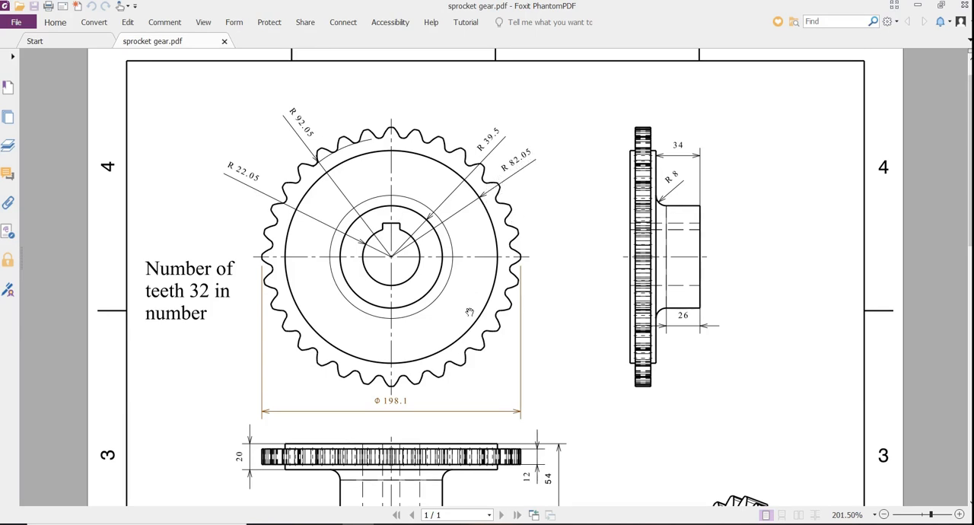
{"action": "scroll", "coordinate": [470, 312], "scroll_direction": "down", "scroll_amount": 4}
{"action": "scroll", "coordinate": [351, 369], "scroll_direction": "up", "scroll_amount": 3}
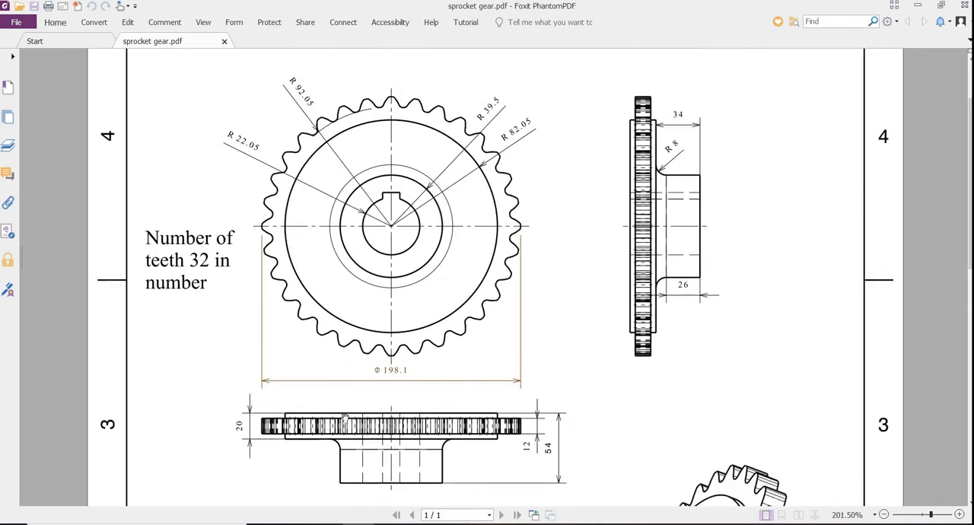
{"action": "left_click_drag", "start_coordinate": [345, 419], "coordinate": [339, 356]}
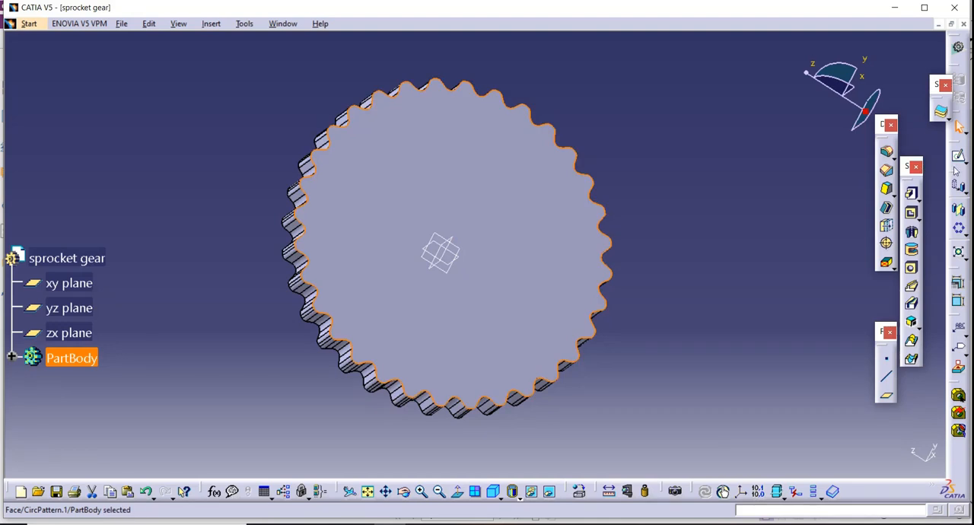
Sketch a circle about 132 mm in diameter on the gear's flat face, centred on the origin.
{"action": "left_click", "coordinate": [959, 156]}
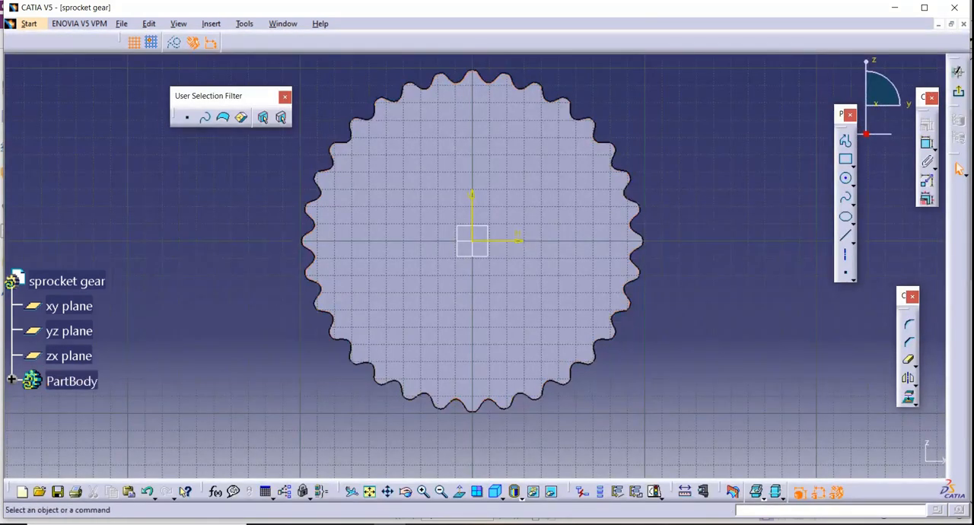
{"action": "left_click", "coordinate": [846, 178]}
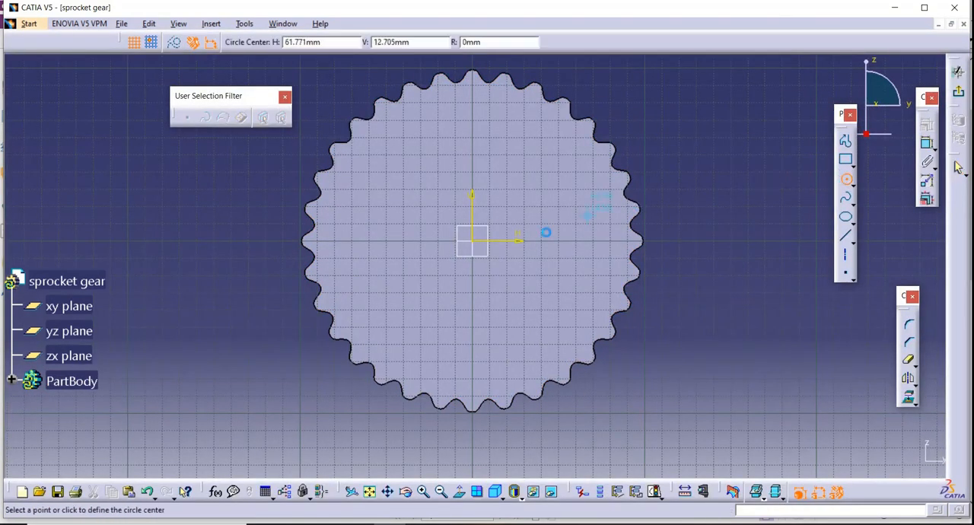
{"action": "left_click", "coordinate": [473, 242]}
{"action": "left_click", "coordinate": [507, 130]}
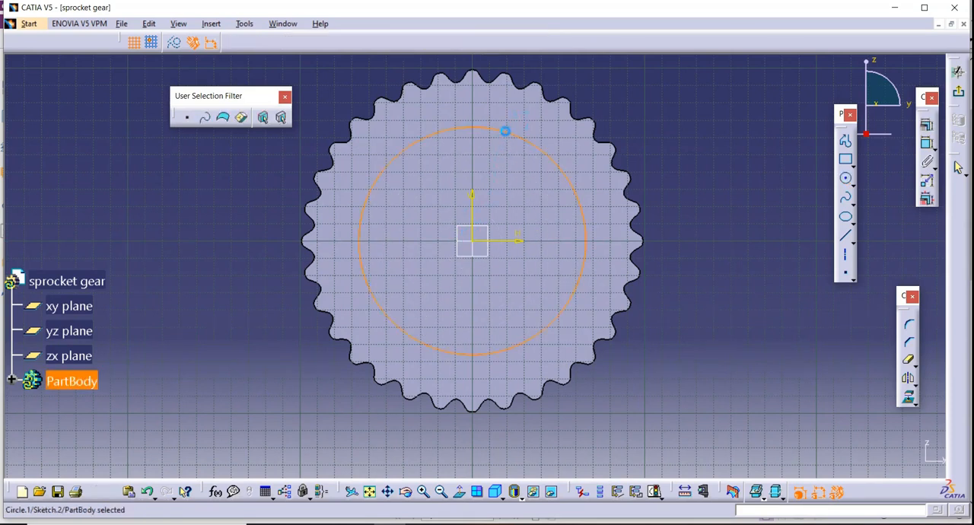
Dimension the circle and set its diameter to 164.1 mm, twice the drawing's 82.05 mm radius.
{"action": "left_click", "coordinate": [927, 143]}
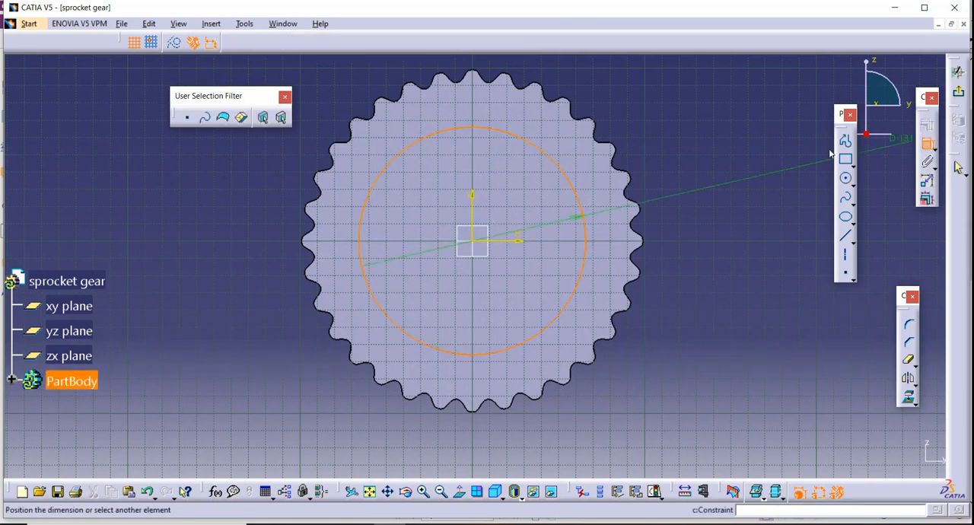
{"action": "left_click", "coordinate": [699, 171]}
{"action": "double_click", "coordinate": [699, 169]}
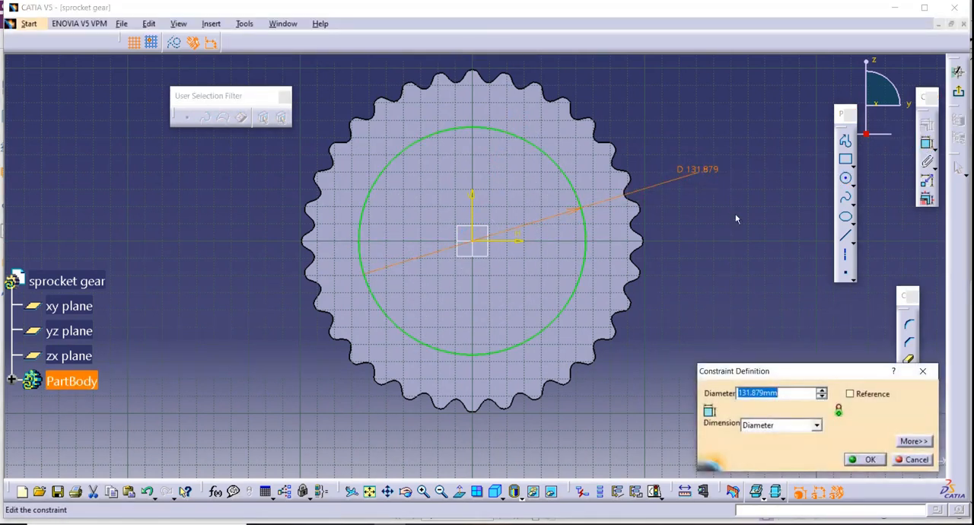
{"action": "type", "text": "82.05*2"}
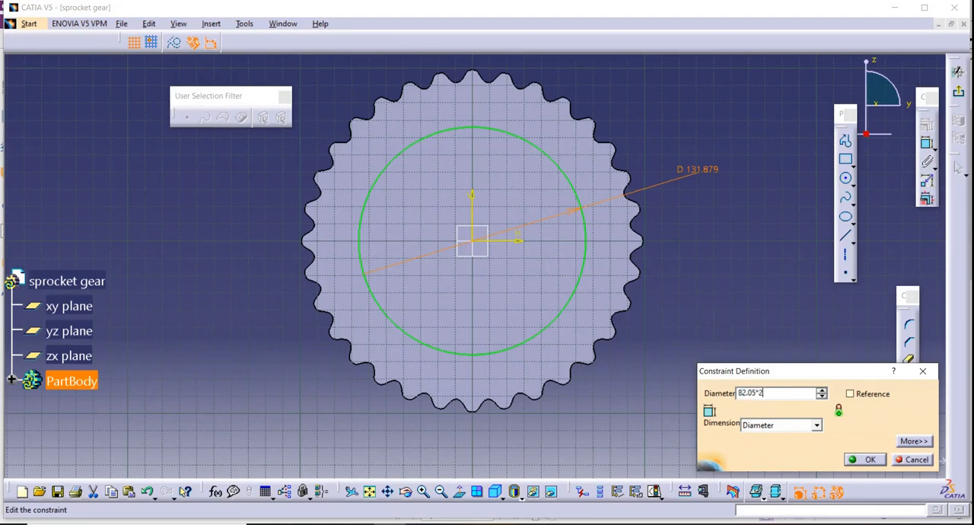
{"action": "key", "text": "Return"}
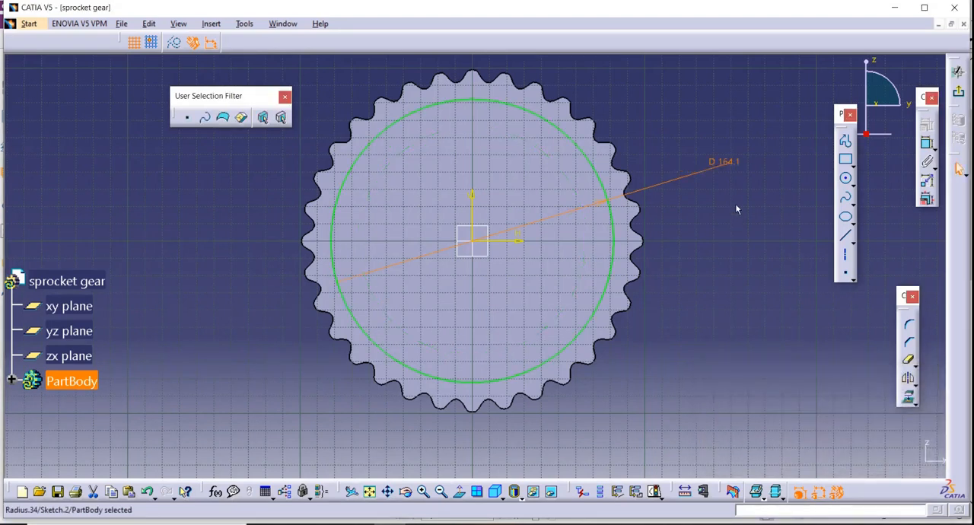
Exit the sketch and pad the circle to a length of 5 mm.
{"action": "left_click", "coordinate": [958, 90]}
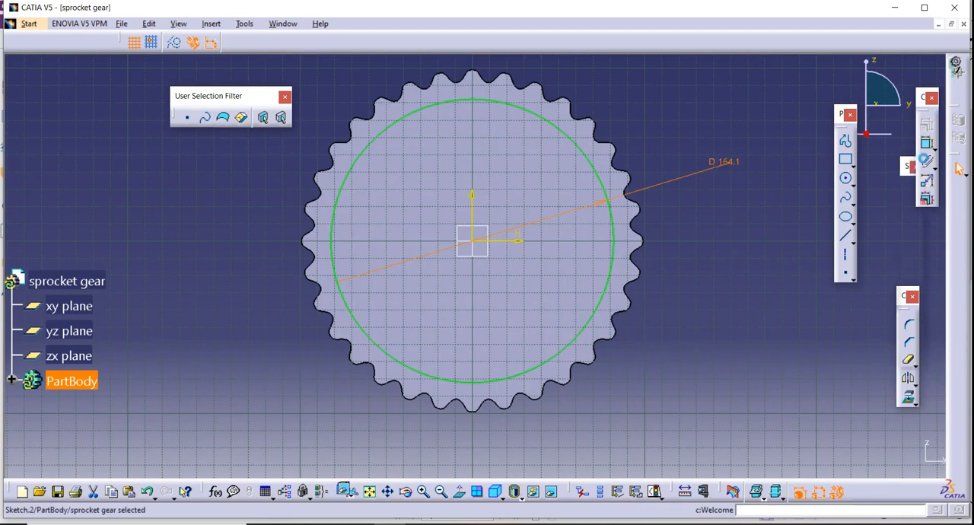
{"action": "left_click", "coordinate": [912, 194]}
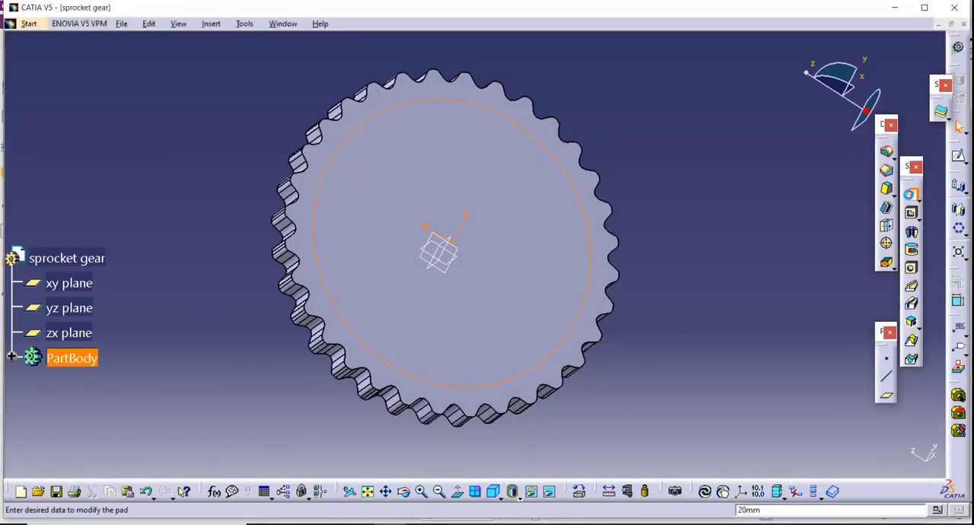
{"action": "type", "text": "5"}
{"action": "key", "text": "Return"}
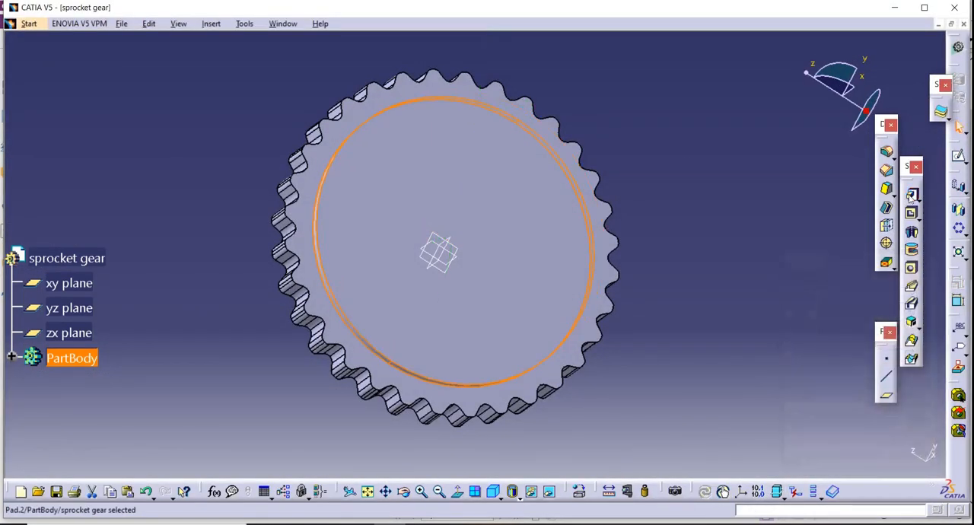
Sketch a circle about 134 mm in diameter on the gear's opposite flat face, centred on the origin.
{"action": "left_click", "coordinate": [404, 493]}
{"action": "mouse_move", "coordinate": [298, 265]}
{"action": "left_mouse_down"}
{"action": "mouse_move", "coordinate": [391, 241]}
{"action": "mouse_move", "coordinate": [539, 222]}
{"action": "left_mouse_up"}
{"action": "left_click", "coordinate": [503, 220]}
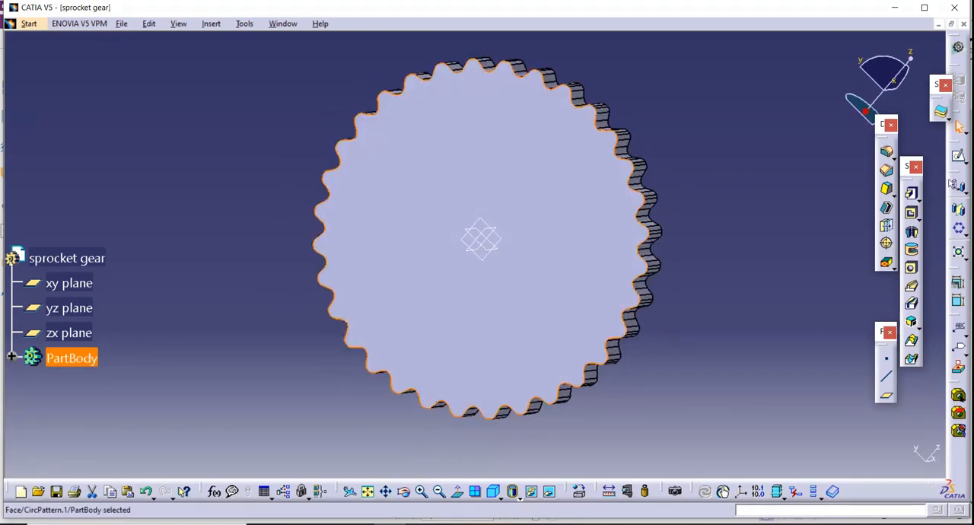
{"action": "left_click", "coordinate": [960, 157]}
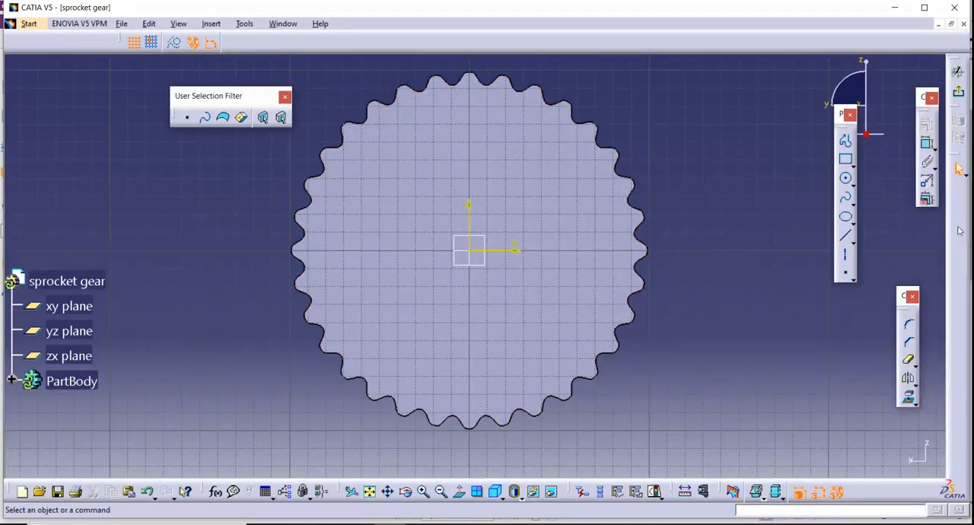
{"action": "left_click", "coordinate": [846, 178]}
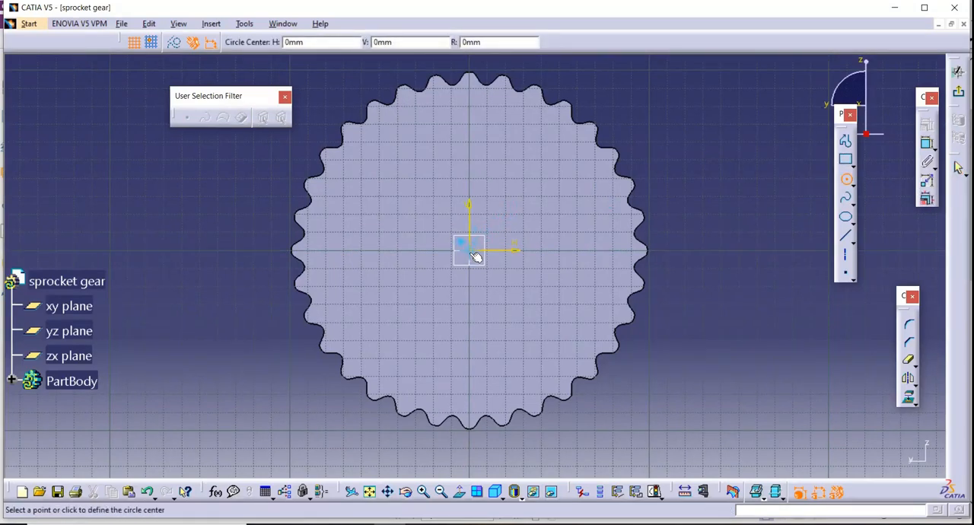
{"action": "left_click", "coordinate": [472, 252]}
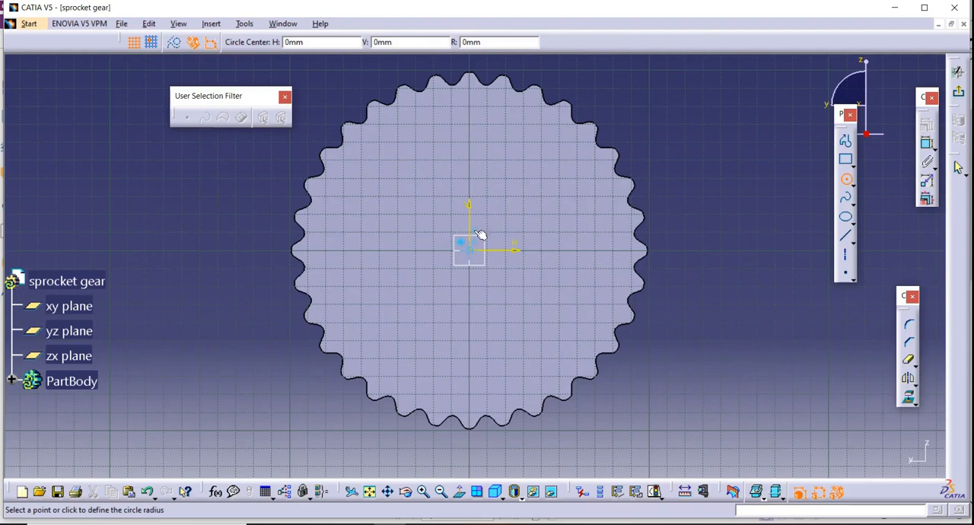
{"action": "left_click", "coordinate": [501, 135]}
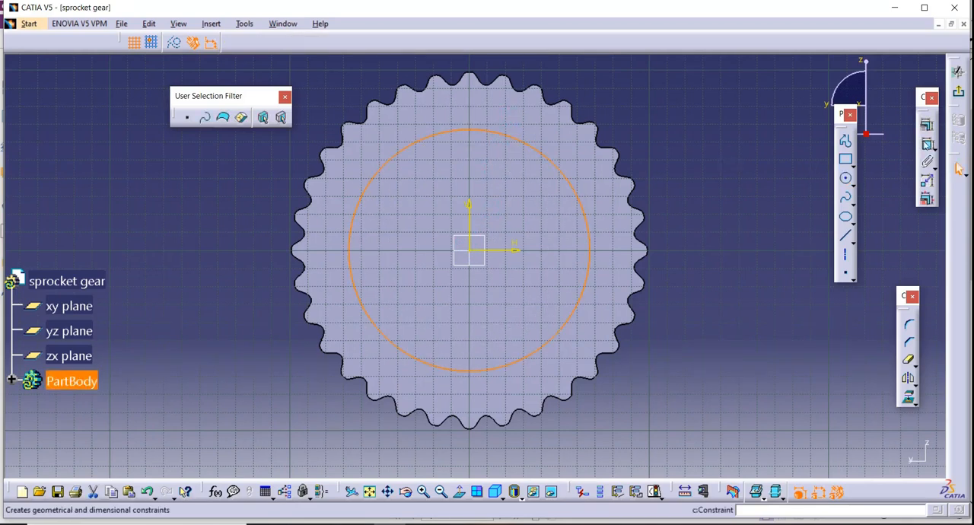
Dimension the new circle and set its diameter to 164.1 mm, twice the drawing's 82.05 mm radius.
{"action": "left_click", "coordinate": [959, 169]}
{"action": "left_click", "coordinate": [696, 157]}
{"action": "double_click", "coordinate": [707, 157]}
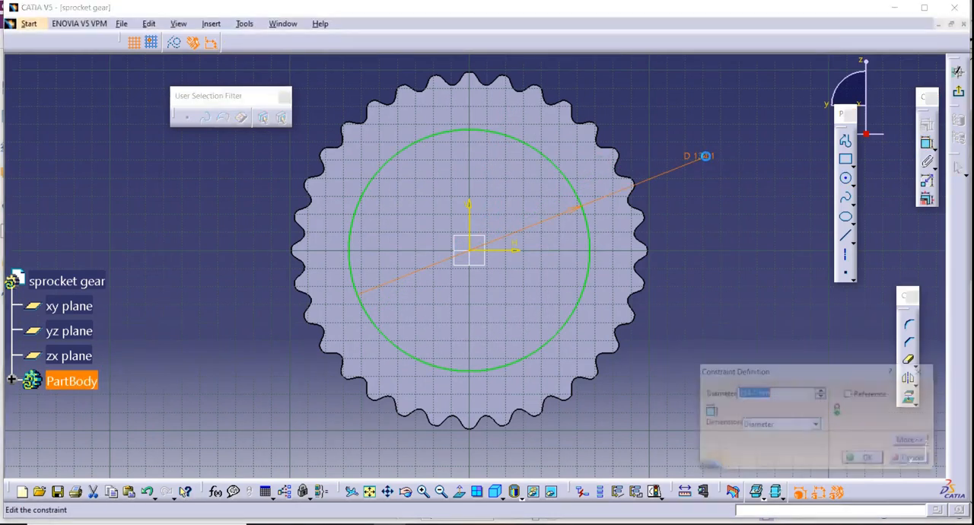
{"action": "type", "text": "82.05*2"}
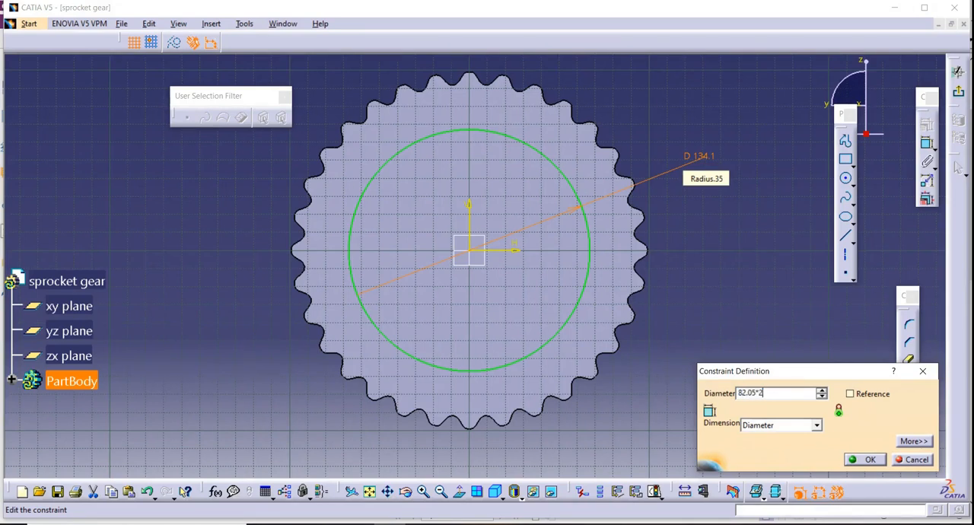
{"action": "key", "text": "Return"}
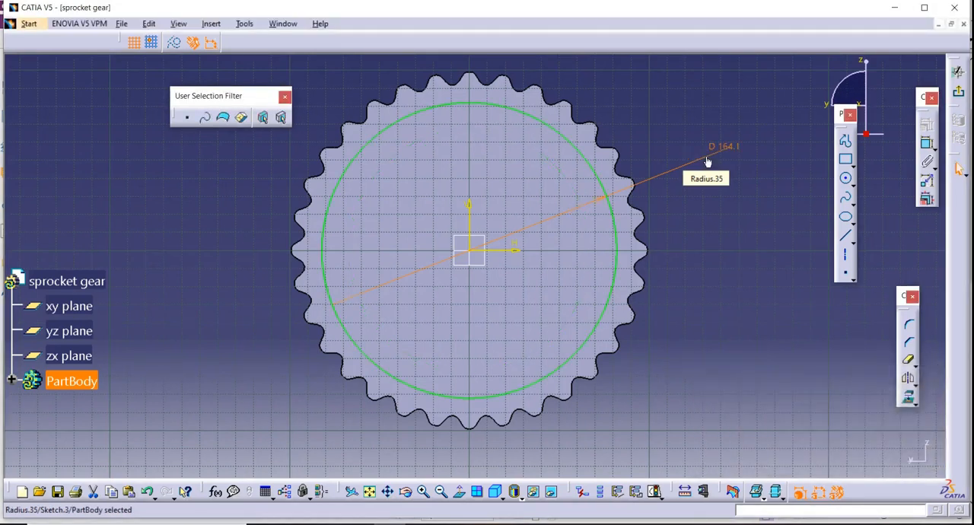
Exit the sketch and pad the circle 5 mm to form the raised disc on this face.
{"action": "left_click", "coordinate": [960, 95]}
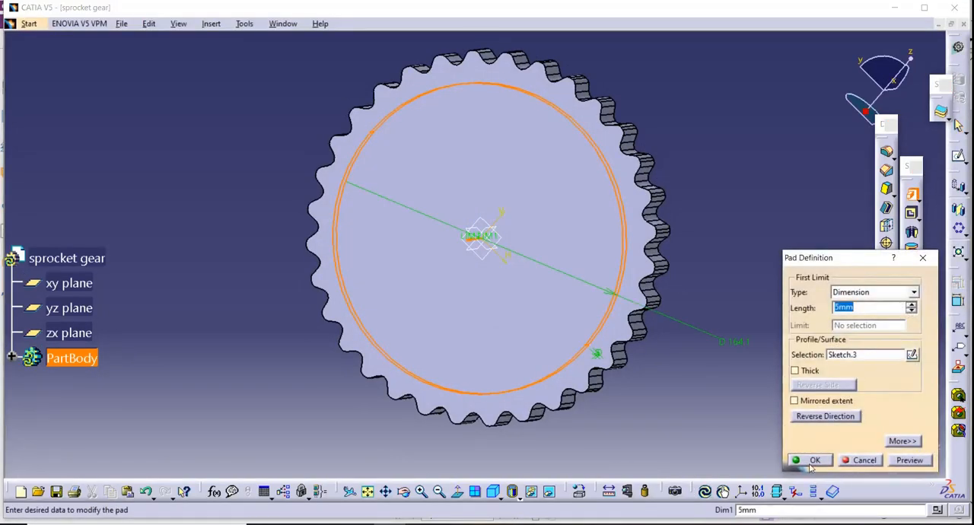
{"action": "left_click", "coordinate": [809, 460]}
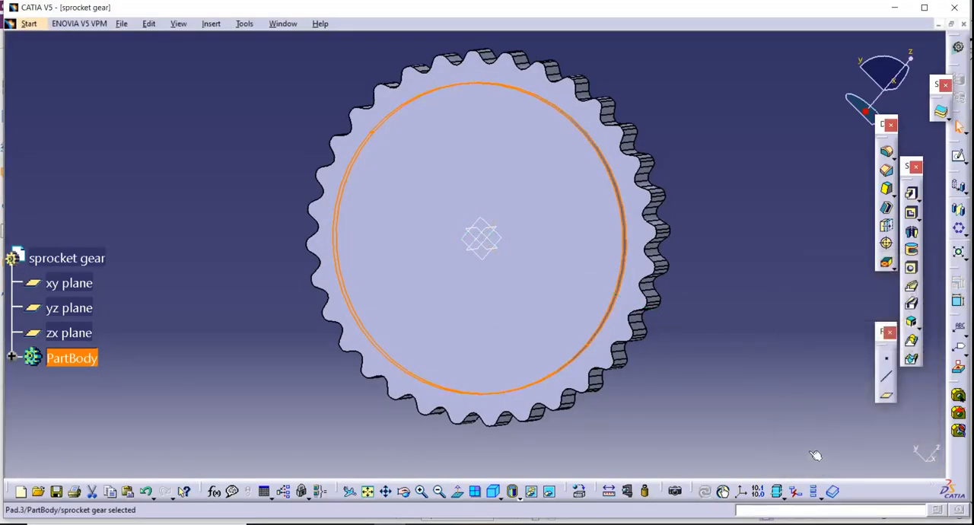
{"action": "left_click", "coordinate": [403, 491]}
{"action": "left_click_drag", "start_coordinate": [674, 203], "coordinate": [502, 194]}
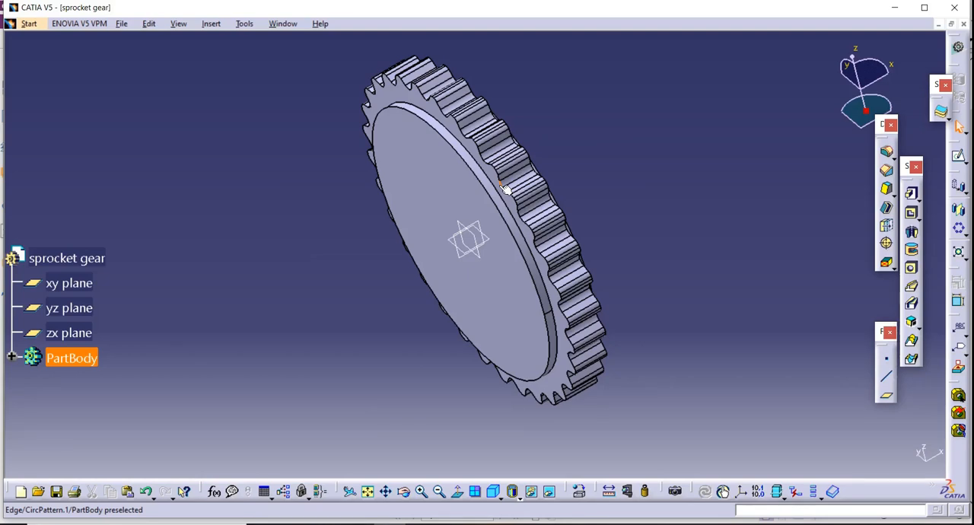
Switch to the PDF drawing and check the hub's radius and length dimensions.
{"action": "left_click", "coordinate": [405, 494]}
{"action": "left_click_drag", "start_coordinate": [415, 430], "coordinate": [463, 366]}
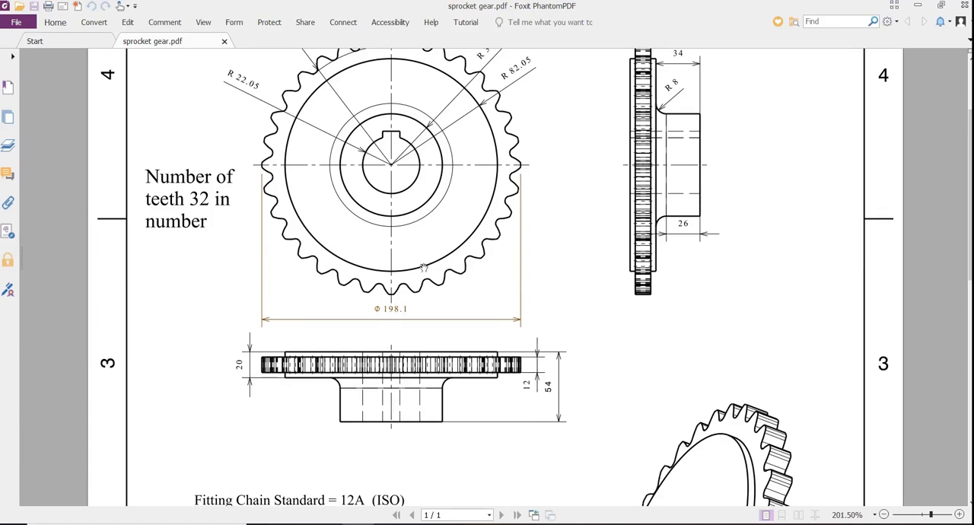
{"action": "scroll", "coordinate": [418, 225], "scroll_direction": "up", "scroll_amount": 2}
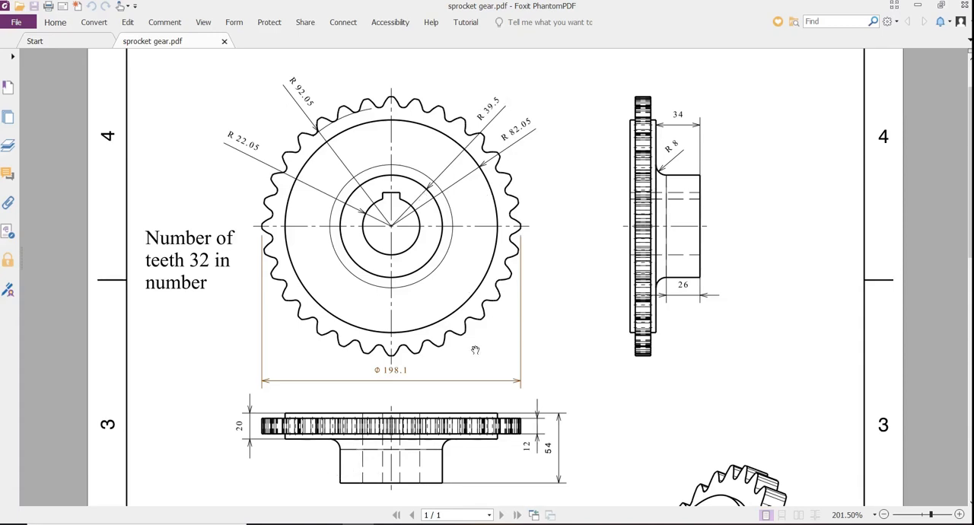
{"action": "scroll", "coordinate": [460, 413], "scroll_direction": "down", "scroll_amount": 3}
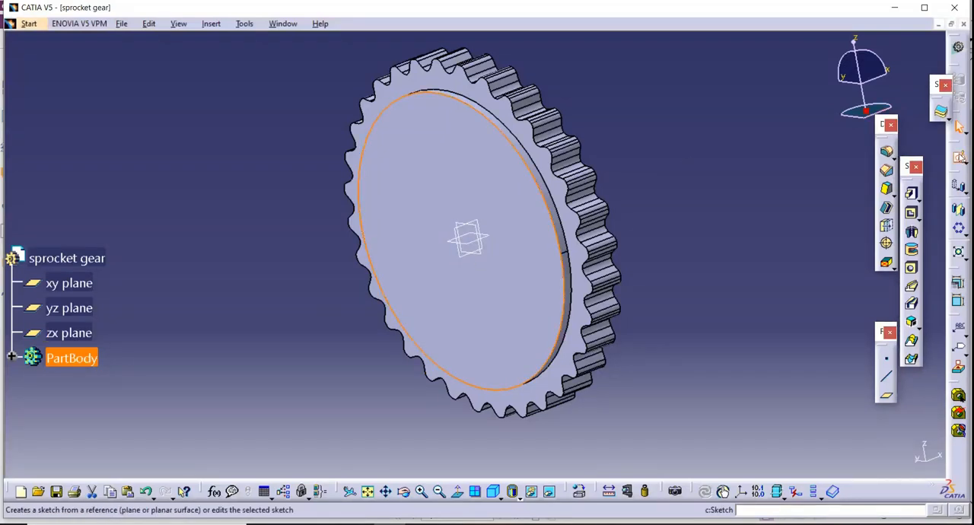
Sketch a circle about 121 mm in diameter on the raised disc's flat face, centred on the origin.
{"action": "left_click", "coordinate": [957, 155]}
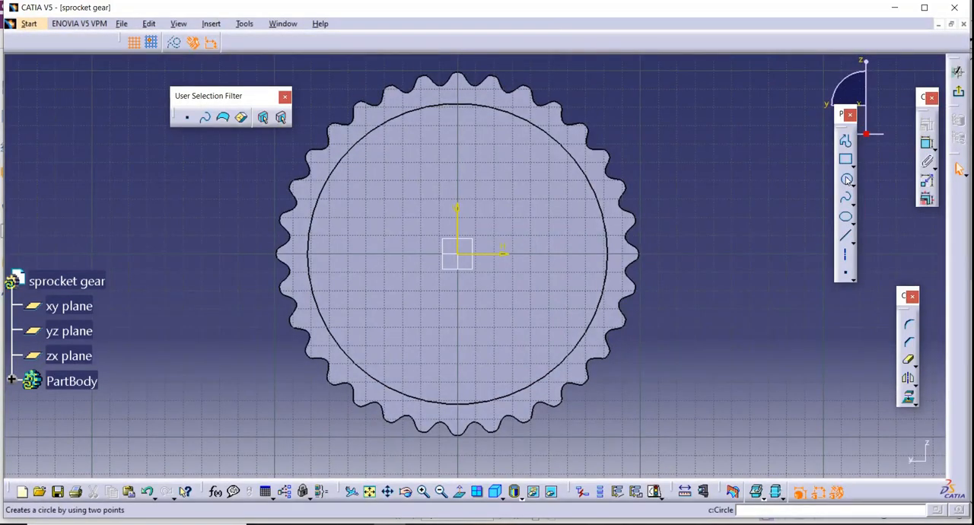
{"action": "left_click", "coordinate": [848, 181]}
{"action": "left_click", "coordinate": [459, 255]}
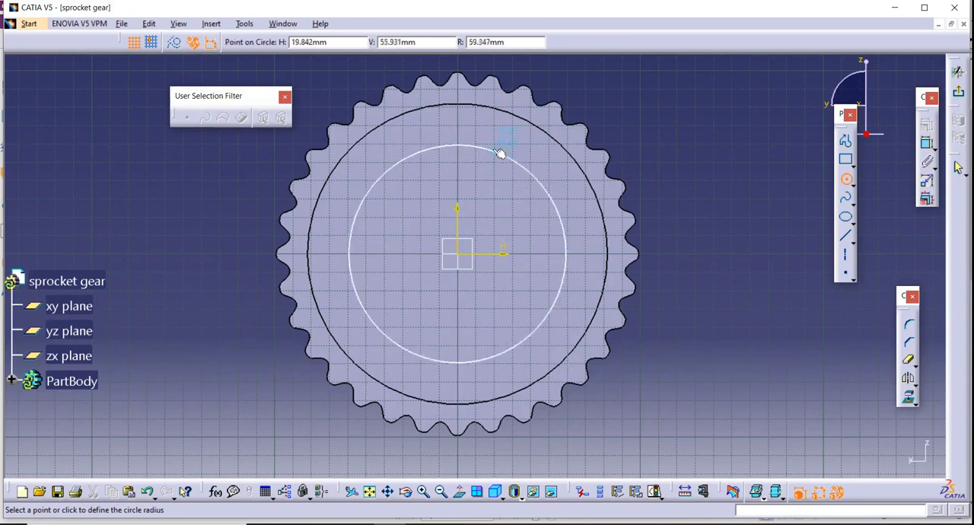
{"action": "left_click", "coordinate": [491, 148]}
Dimension the hub circle and set its diameter to 39.5*2, giving 79 mm.
{"action": "left_click", "coordinate": [928, 144]}
{"action": "left_click", "coordinate": [568, 242]}
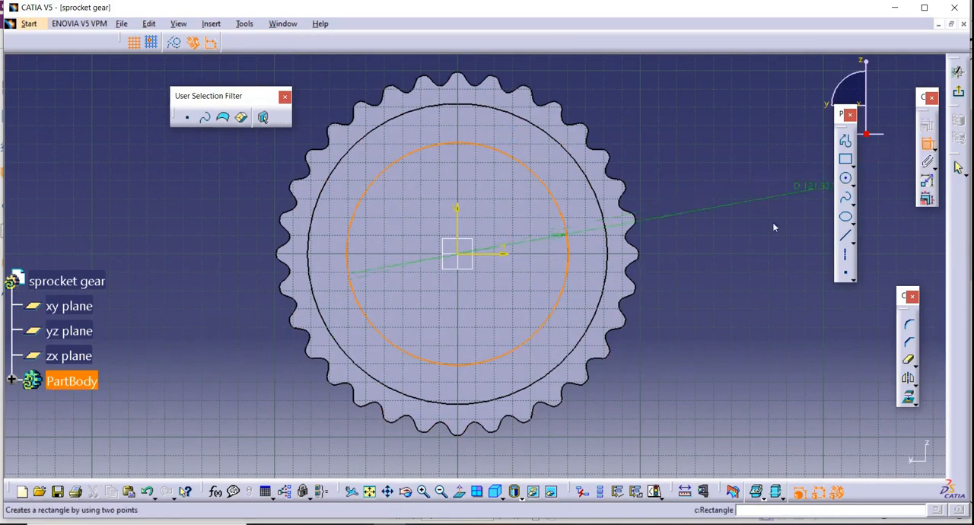
{"action": "left_click", "coordinate": [772, 223]}
{"action": "double_click", "coordinate": [772, 223]}
{"action": "type", "text": "9"}
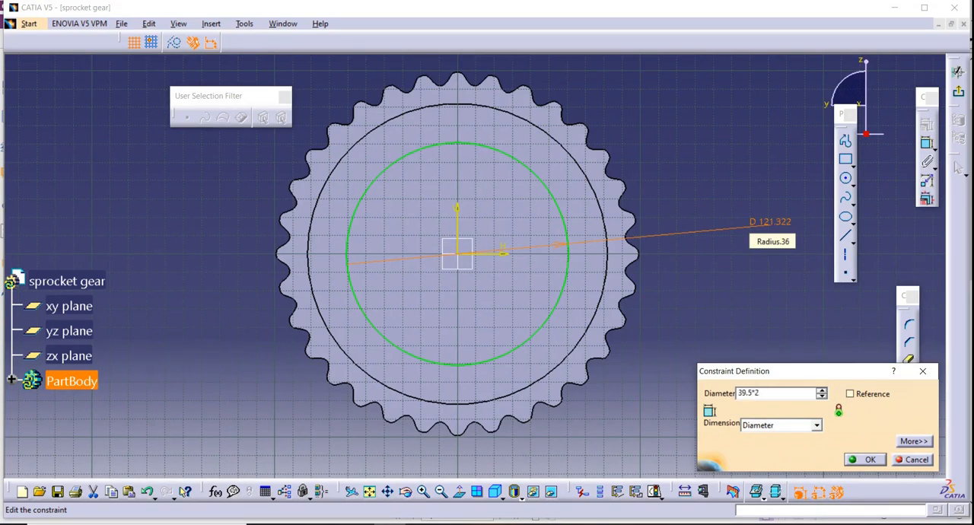
{"action": "key", "text": "Return"}
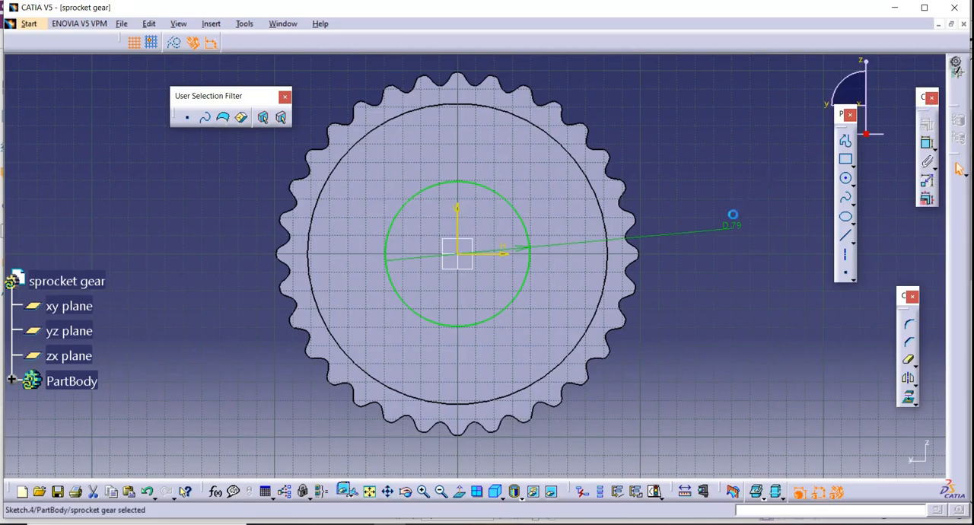
Exit the sketch, check the hub length in the PDF drawing, and pad the hub circle to 40 mm.
{"action": "left_click", "coordinate": [959, 91]}
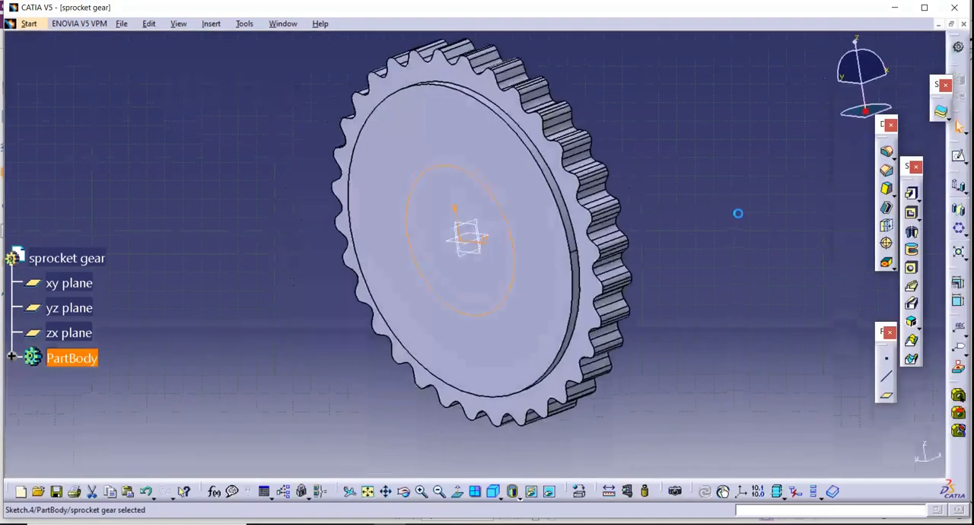
{"action": "left_click", "coordinate": [911, 193]}
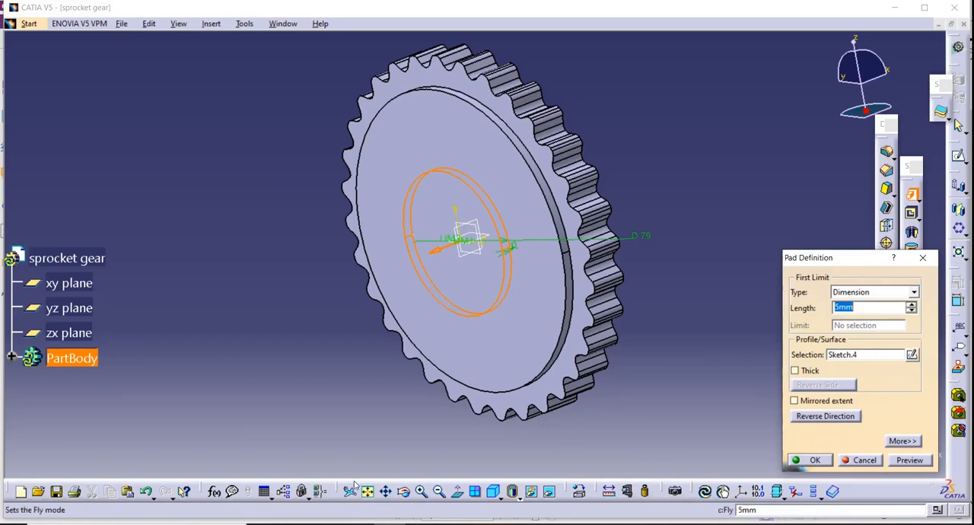
{"action": "left_click", "coordinate": [371, 523]}
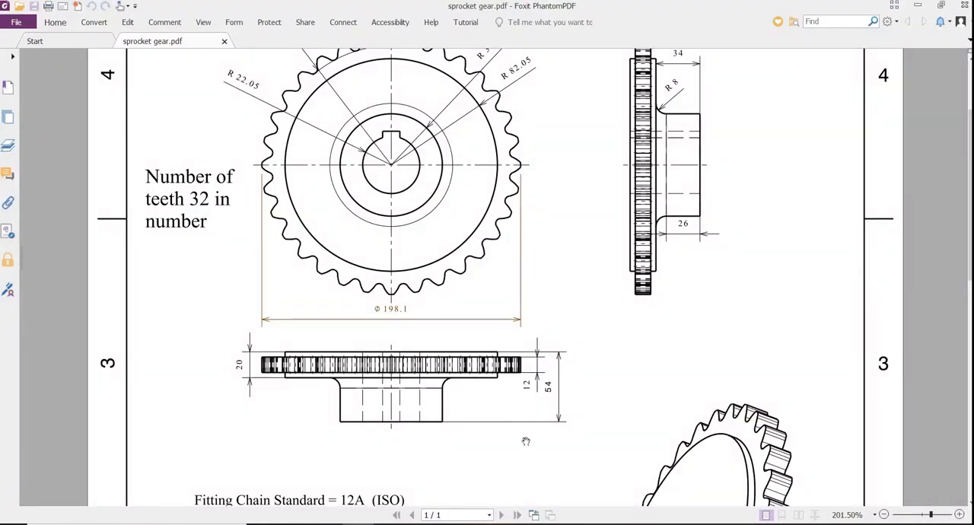
{"action": "key", "text": "alt+Tab"}
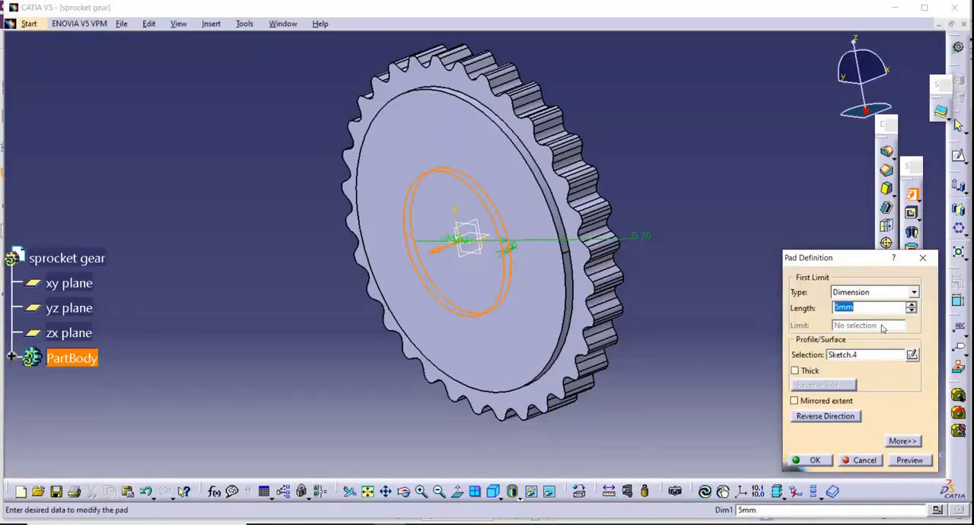
{"action": "type", "text": "40"}
{"action": "left_click", "coordinate": [807, 461]}
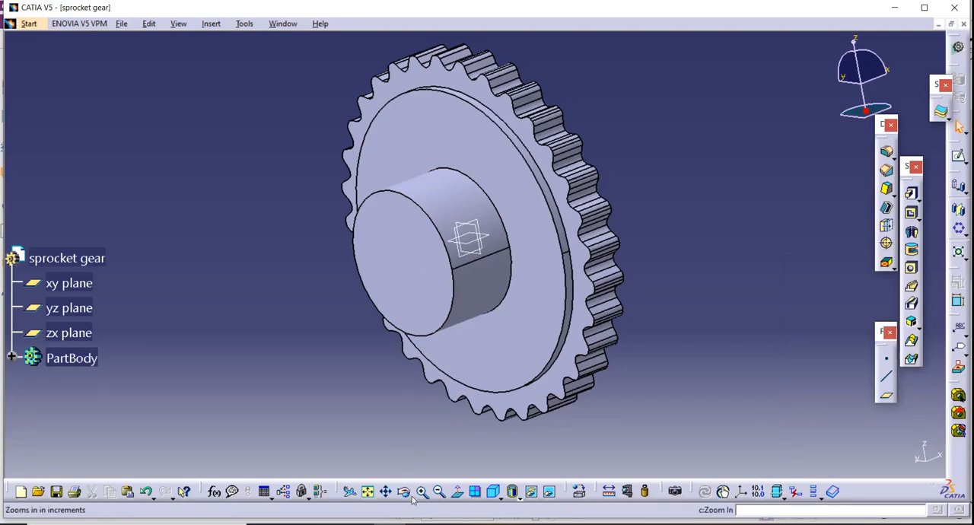
Fillet the circular edge where the hub meets the raised disc with a 10 mm radius.
{"action": "middle_click_drag", "start_coordinate": [427, 381], "coordinate": [514, 225]}
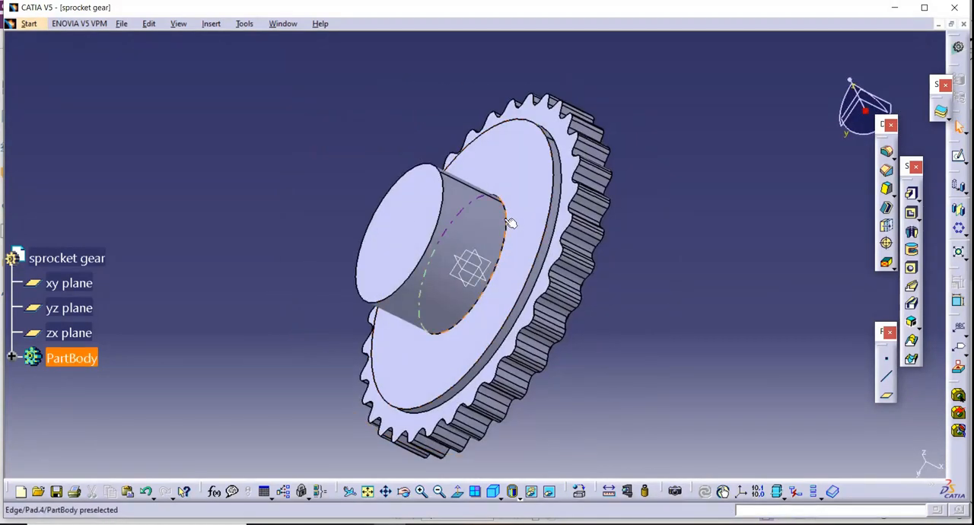
{"action": "left_click", "coordinate": [510, 223]}
{"action": "left_click", "coordinate": [861, 274]}
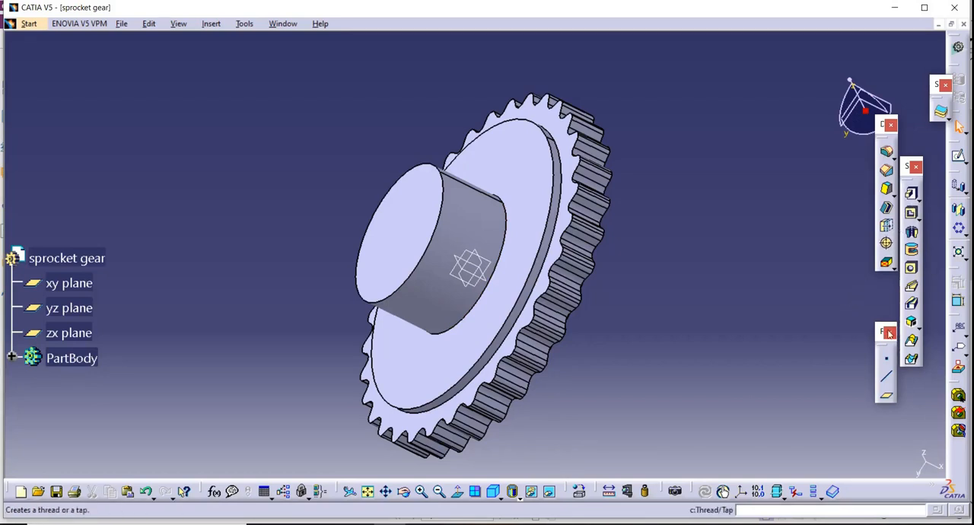
{"action": "left_click", "coordinate": [886, 151]}
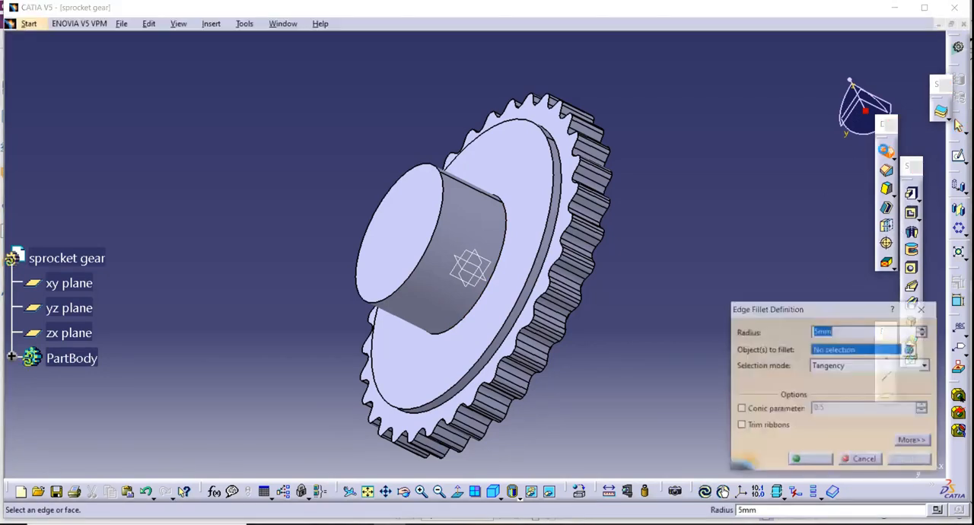
{"action": "left_click", "coordinate": [509, 208]}
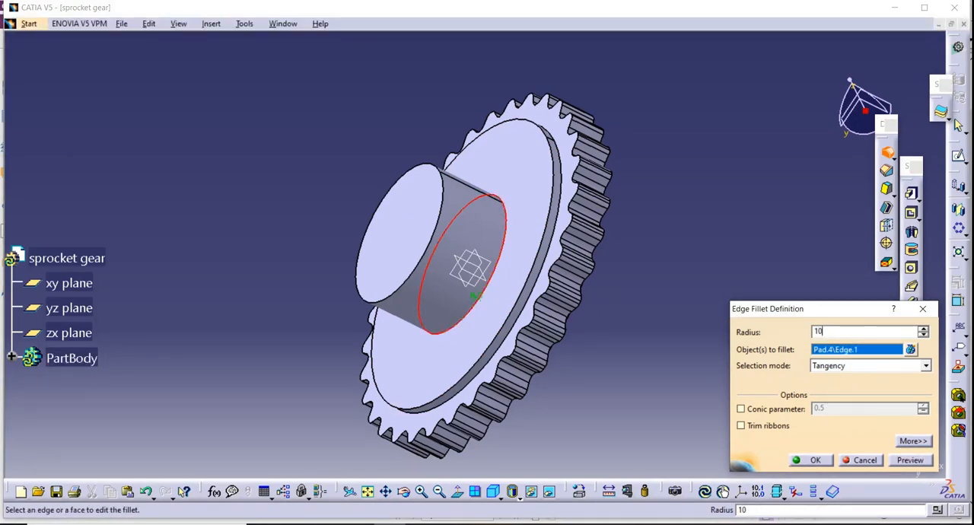
{"action": "left_click", "coordinate": [808, 461]}
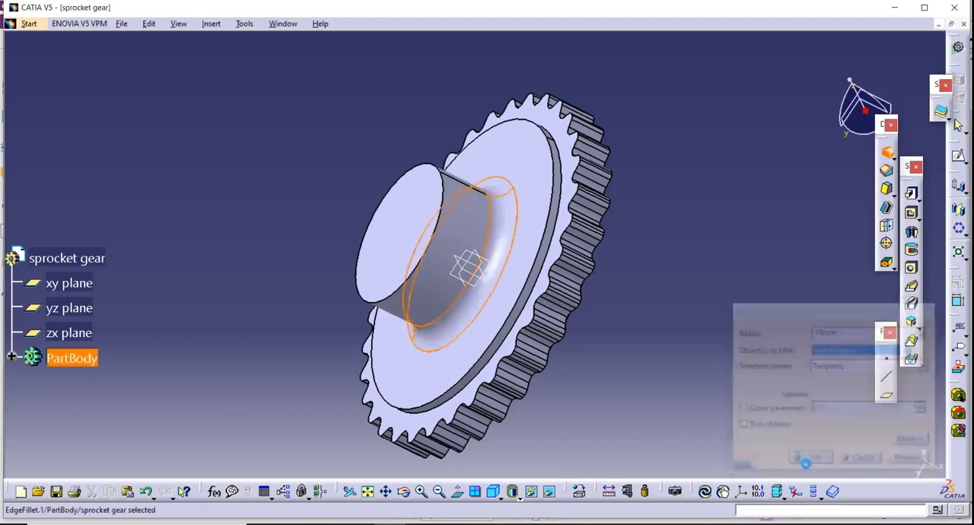
Inspect the filleted hub from the side, and switch to the PDF drawing to check the fillet, hub and bore dimensions.
{"action": "left_click", "coordinate": [403, 493]}
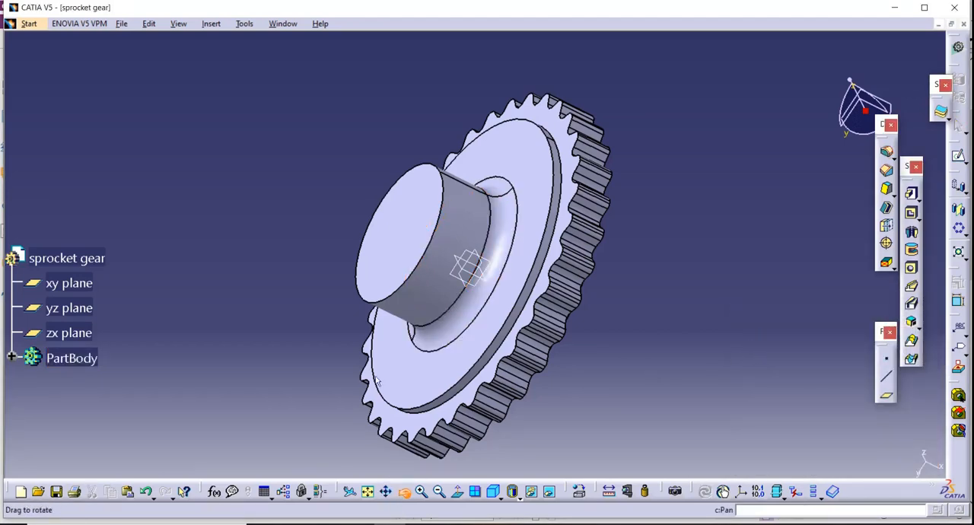
{"action": "left_click_drag", "start_coordinate": [426, 228], "coordinate": [408, 161]}
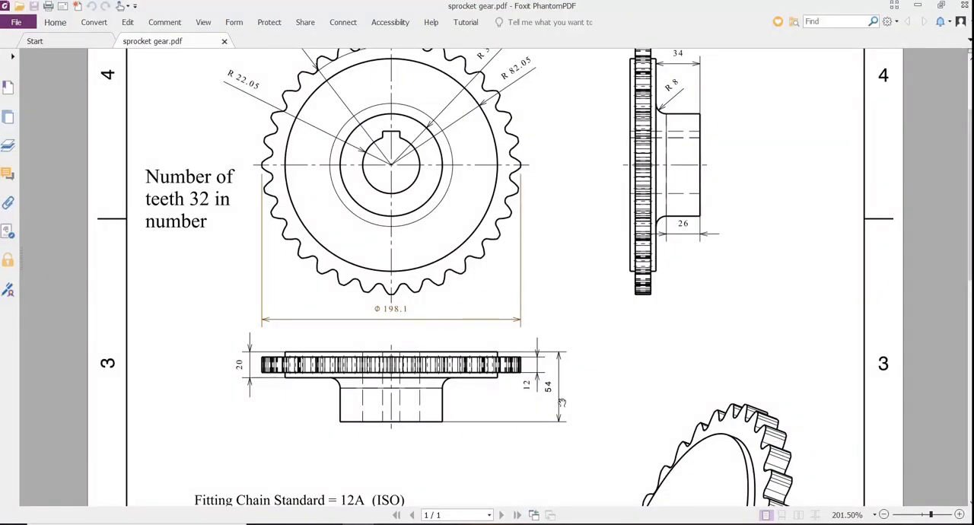
{"action": "scroll", "coordinate": [638, 385], "scroll_direction": "up", "scroll_amount": 2}
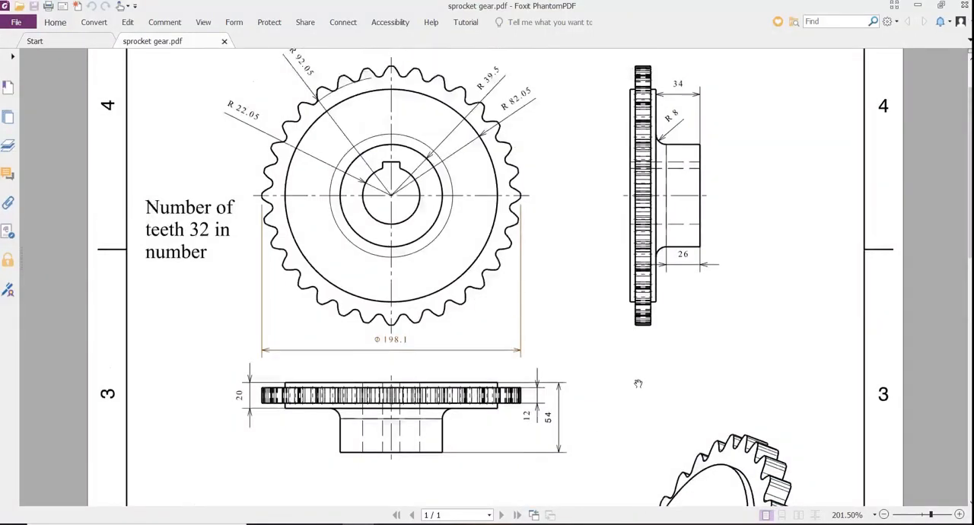
{"action": "scroll", "coordinate": [639, 370], "scroll_direction": "down", "scroll_amount": 6}
{"action": "scroll", "coordinate": [433, 369], "scroll_direction": "up", "scroll_amount": 4}
{"action": "scroll", "coordinate": [436, 356], "scroll_direction": "down", "scroll_amount": 2}
{"action": "scroll", "coordinate": [436, 355], "scroll_direction": "up", "scroll_amount": 3}
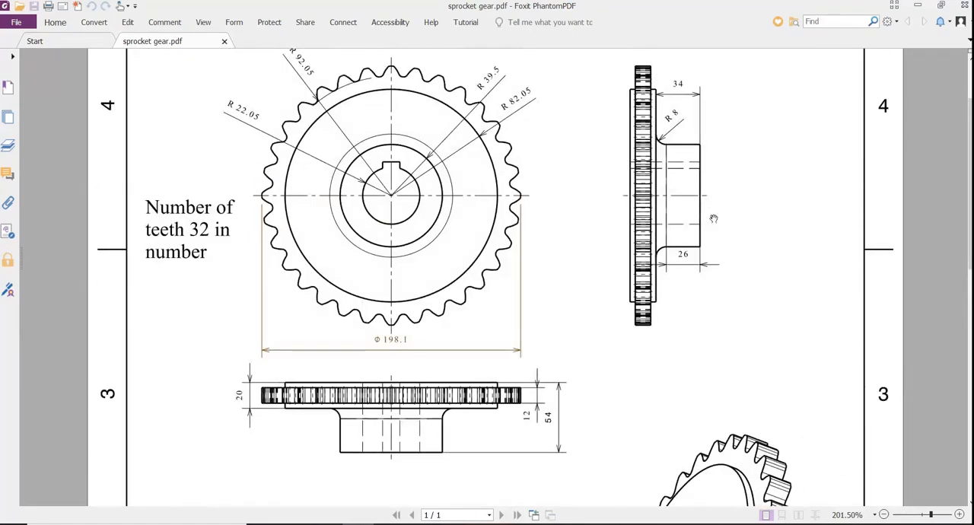
{"action": "scroll", "coordinate": [424, 256], "scroll_direction": "down", "scroll_amount": 9}
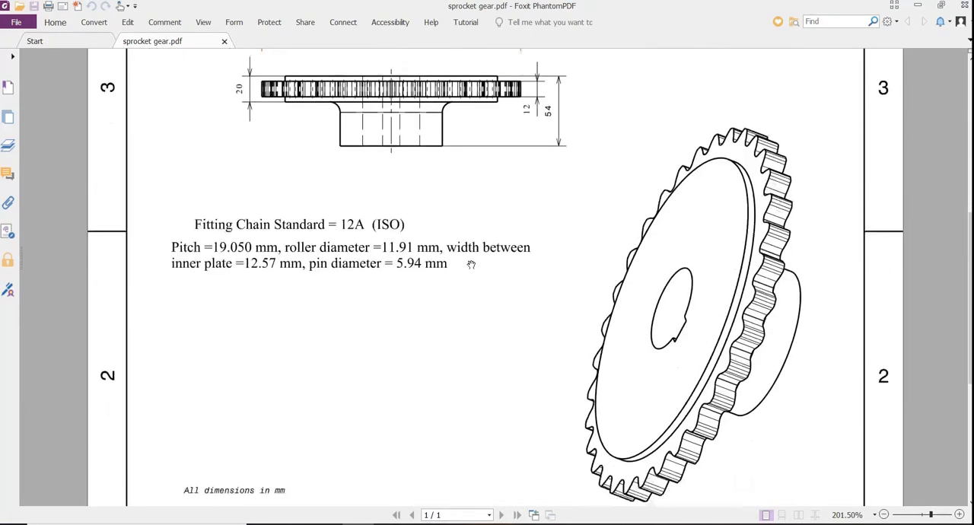
{"action": "scroll", "coordinate": [474, 263], "scroll_direction": "up", "scroll_amount": 9}
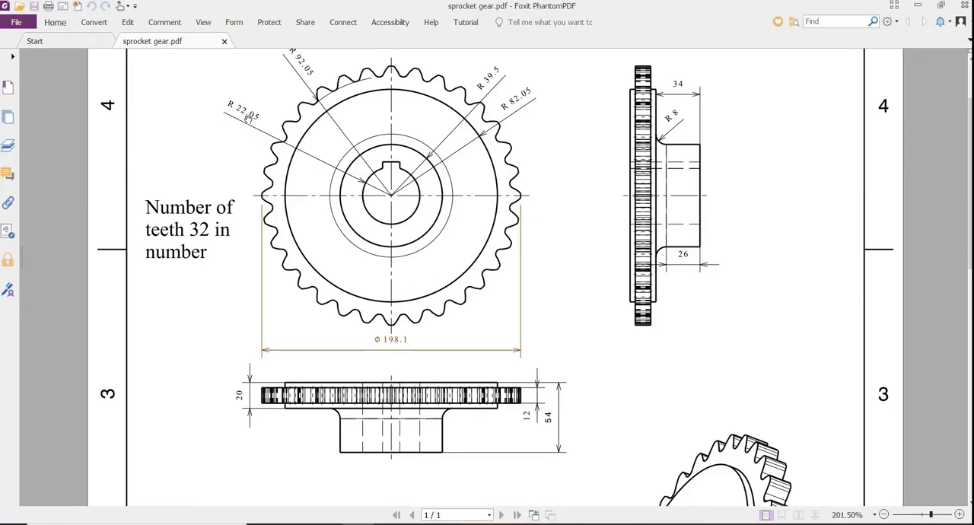
Switch to CATIA and sketch a circle about 51 mm in diameter, centred on the origin, on the hub's end face.
{"action": "left_click", "coordinate": [392, 524]}
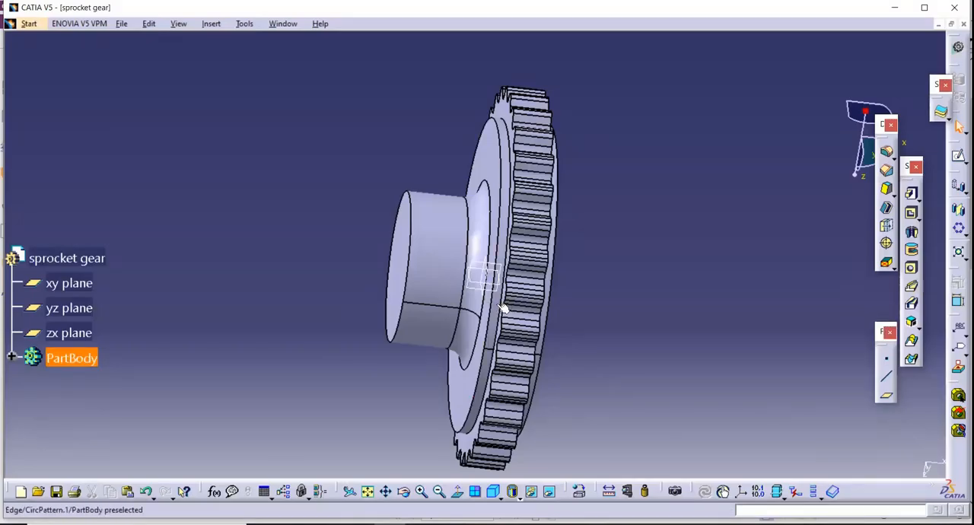
{"action": "left_click", "coordinate": [401, 259]}
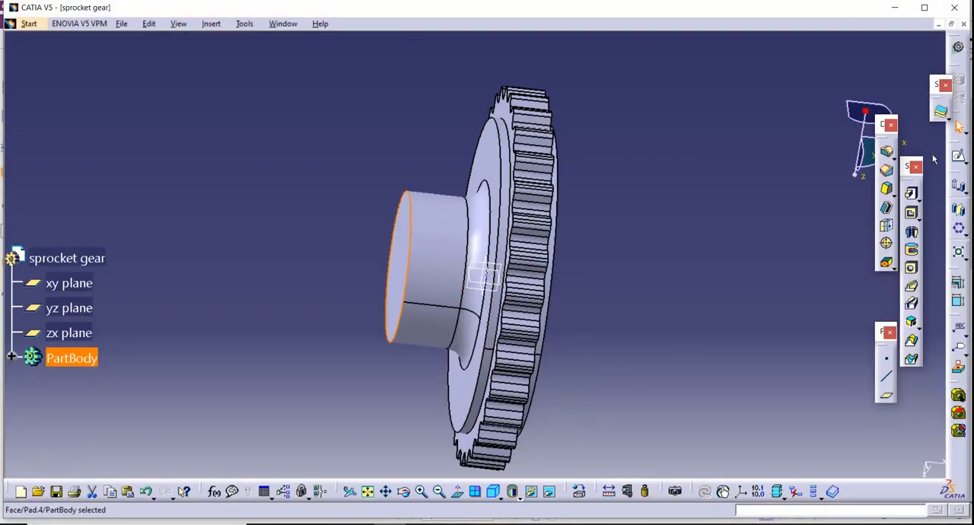
{"action": "left_click", "coordinate": [958, 156]}
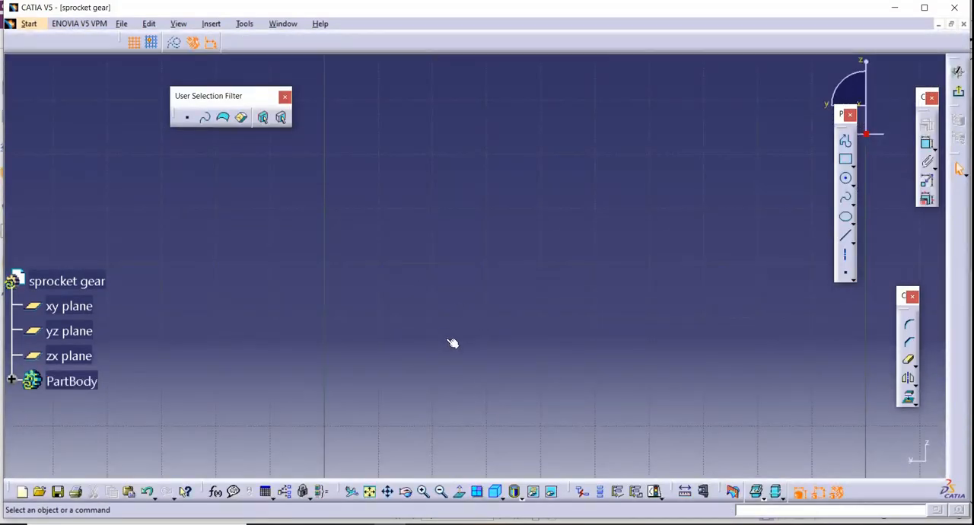
{"action": "left_click", "coordinate": [369, 492]}
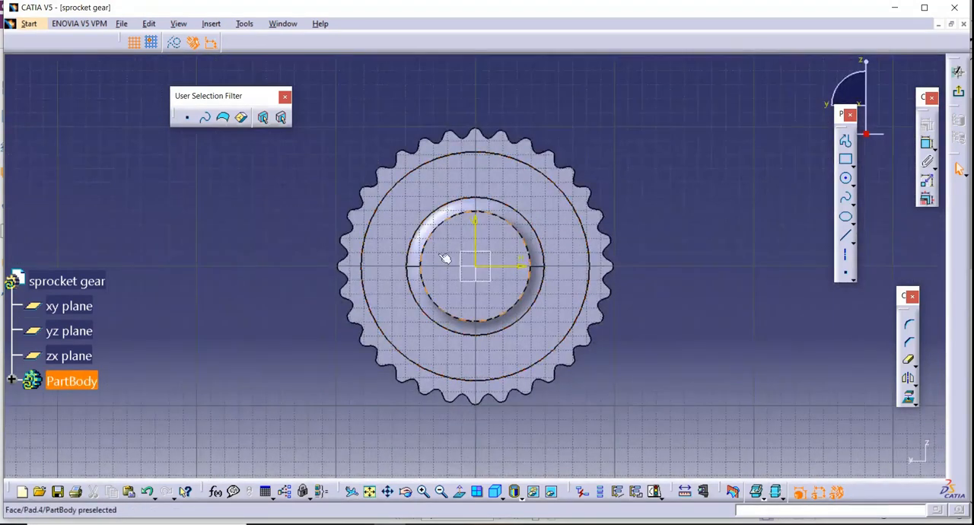
{"action": "left_click", "coordinate": [845, 177]}
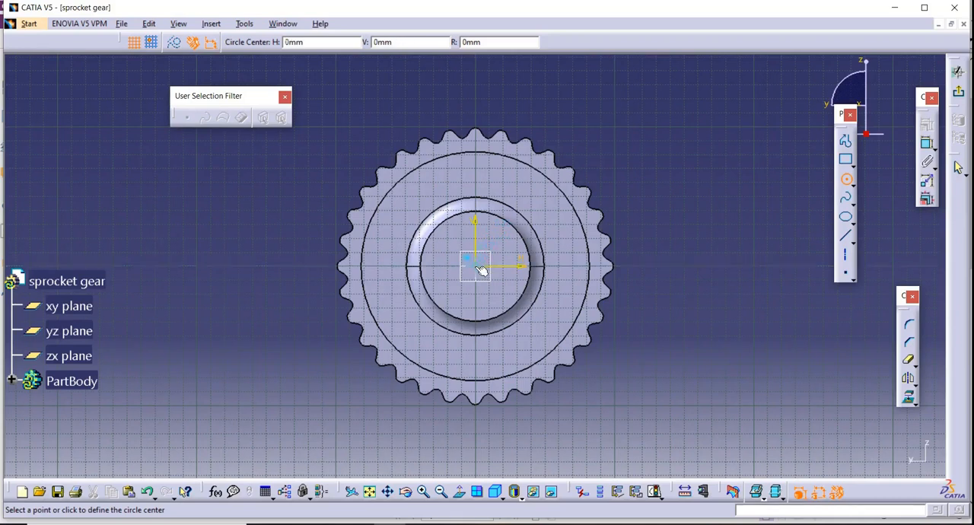
{"action": "left_click", "coordinate": [475, 265]}
{"action": "left_click", "coordinate": [494, 237]}
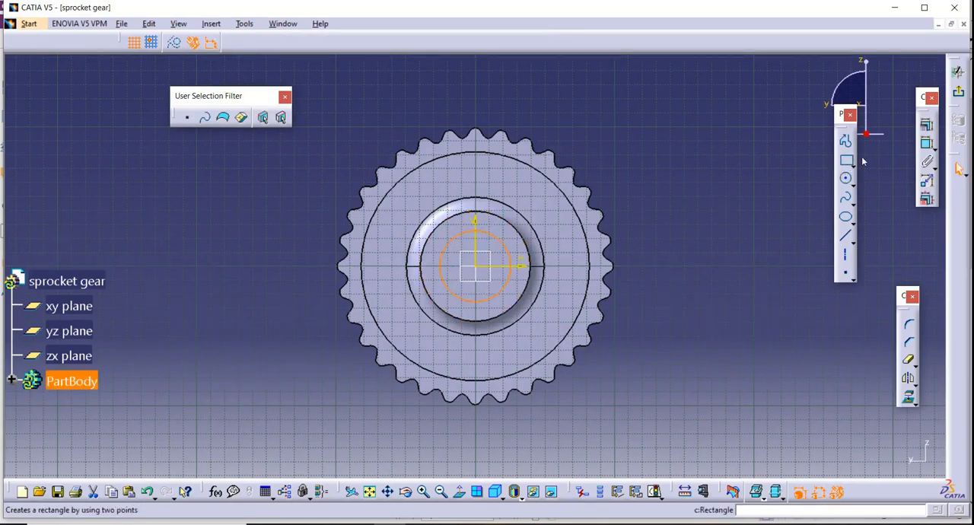
Dimension the bore circle and set its diameter to 44.1 mm.
{"action": "left_click", "coordinate": [927, 143]}
{"action": "left_click", "coordinate": [506, 247]}
{"action": "left_click", "coordinate": [761, 207]}
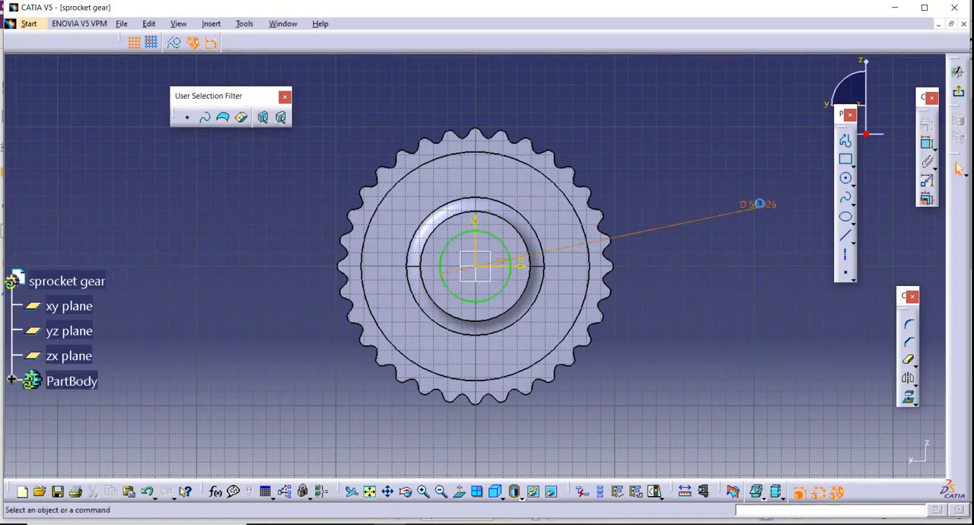
{"action": "double_click", "coordinate": [762, 205]}
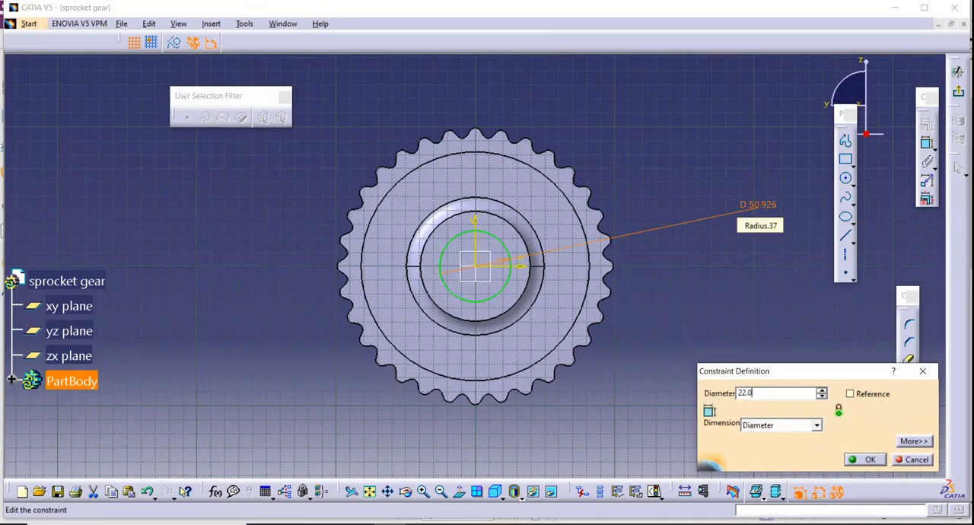
{"action": "key", "text": "Return"}
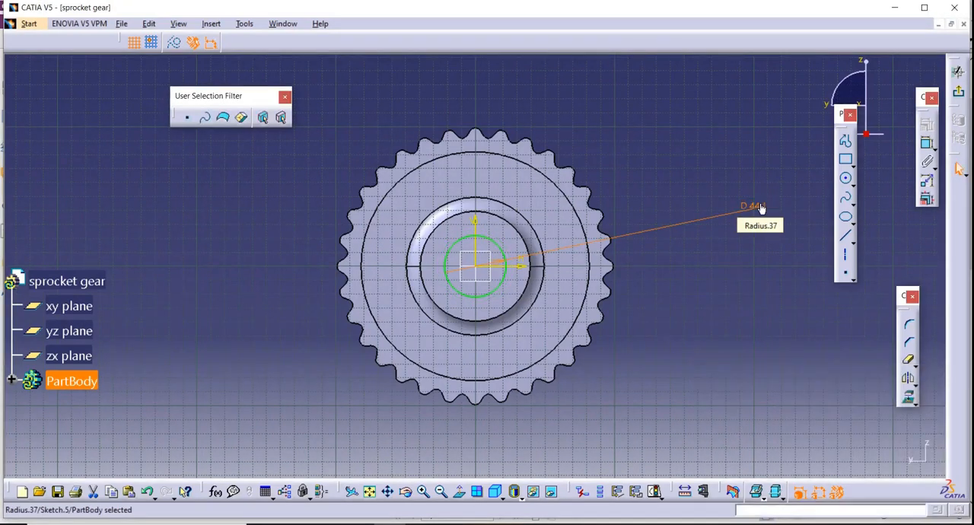
Exit the sketch and cut the bore circle through the hub and discs as an 86 mm deep pocket.
{"action": "left_click", "coordinate": [959, 92]}
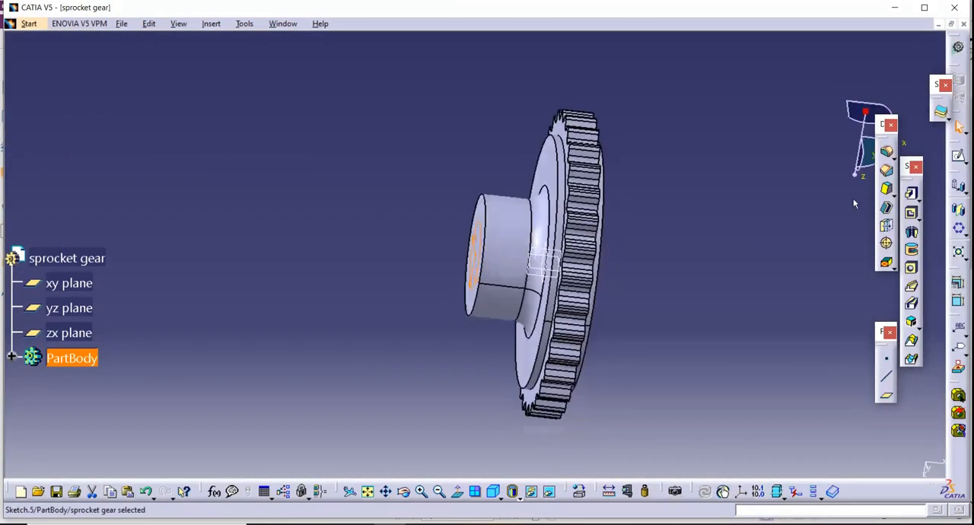
{"action": "left_click", "coordinate": [913, 216]}
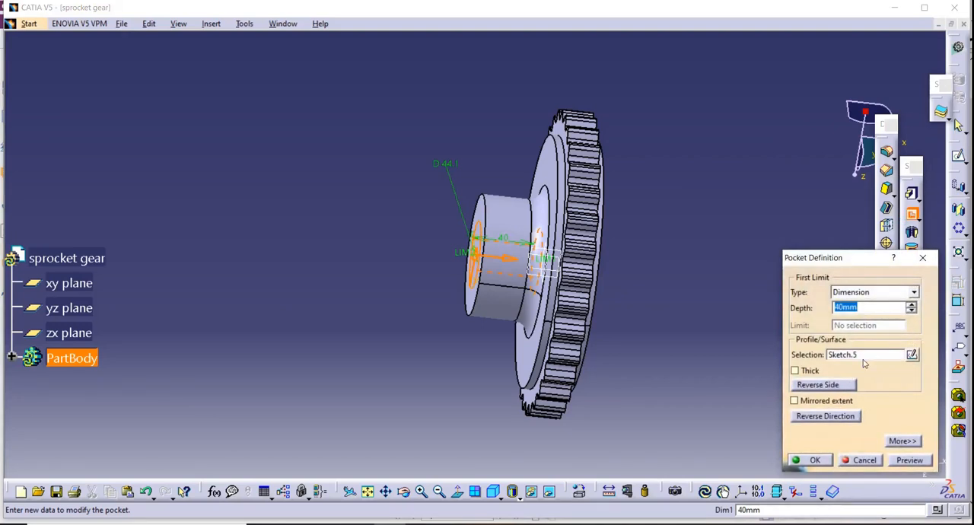
{"action": "left_click", "coordinate": [911, 305]}
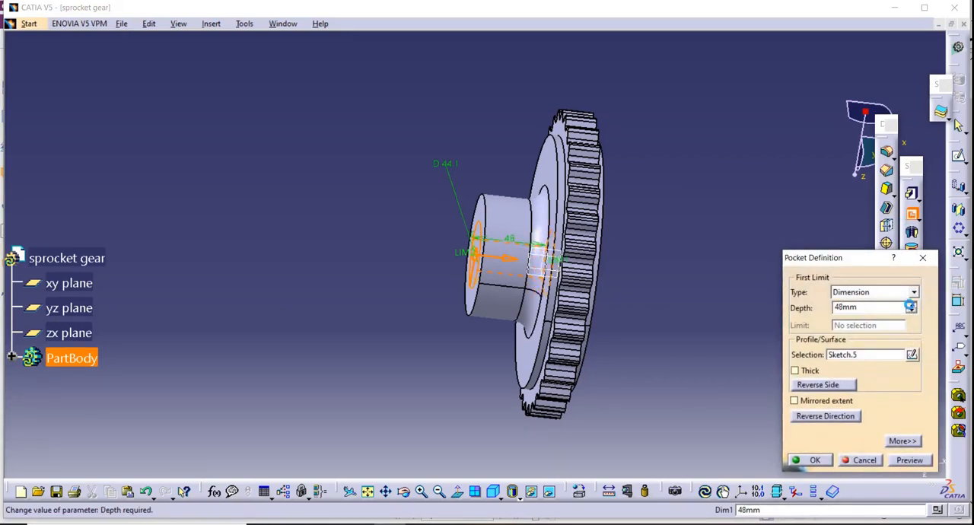
{"action": "left_click", "coordinate": [911, 305]}
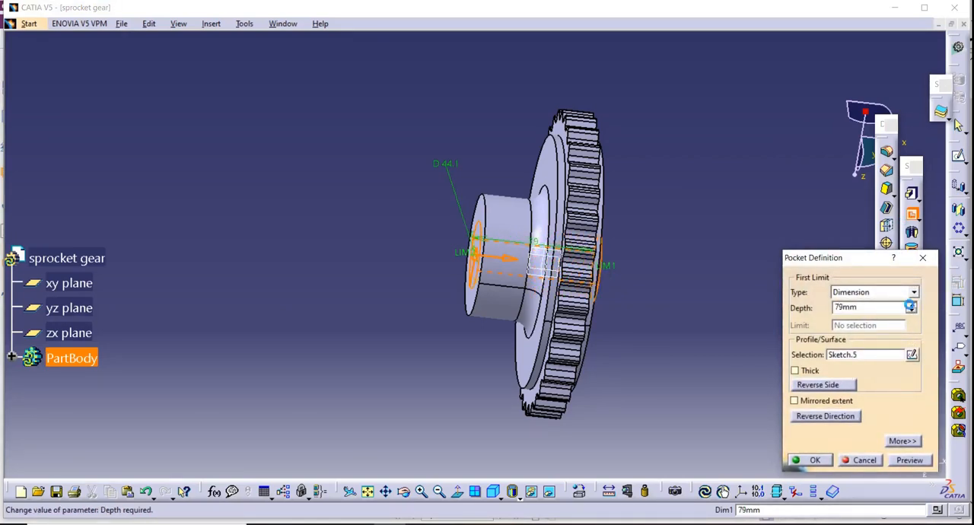
{"action": "left_click", "coordinate": [911, 305]}
{"action": "left_click", "coordinate": [803, 464]}
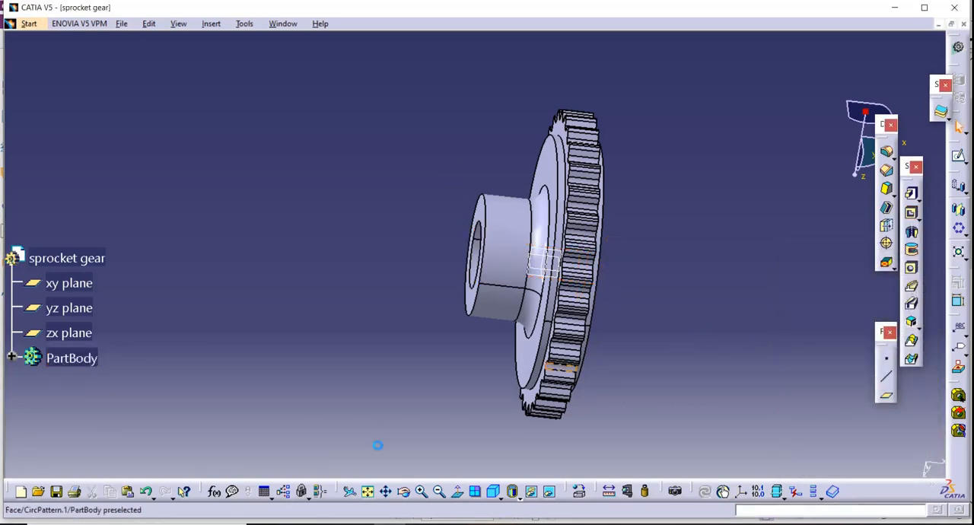
Start a sketch on the hub's end face and draw a keyway rectangle about 18 by 8.6 mm across the bore's upper edge.
{"action": "left_click", "coordinate": [405, 492]}
{"action": "mouse_move", "coordinate": [346, 293]}
{"action": "left_mouse_down"}
{"action": "mouse_move", "coordinate": [639, 215]}
{"action": "mouse_move", "coordinate": [553, 185]}
{"action": "mouse_move", "coordinate": [584, 270]}
{"action": "left_mouse_up"}
{"action": "left_click", "coordinate": [503, 222]}
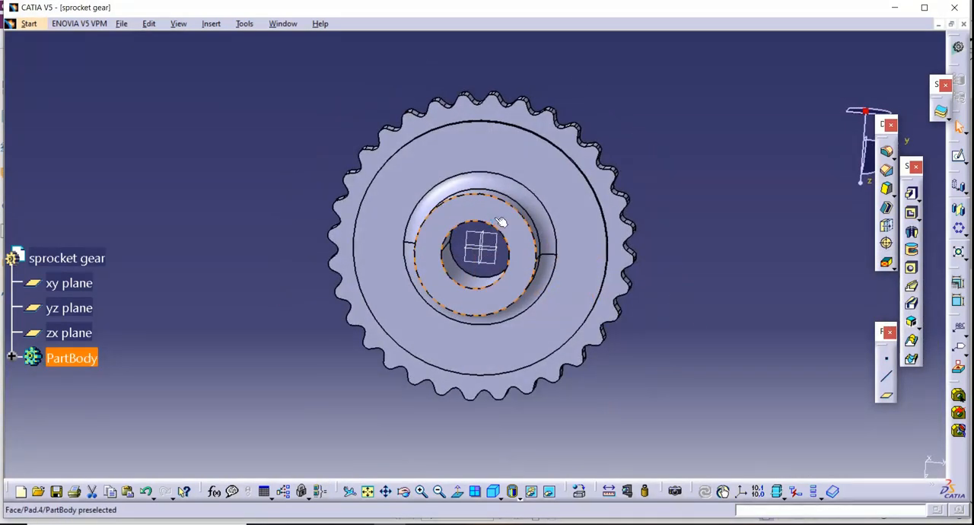
{"action": "left_click", "coordinate": [958, 159]}
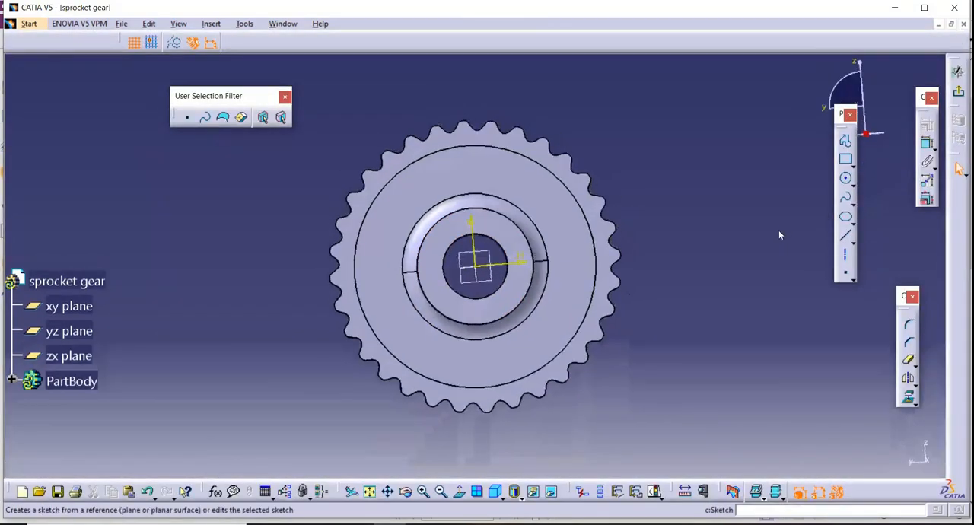
{"action": "left_click", "coordinate": [424, 492]}
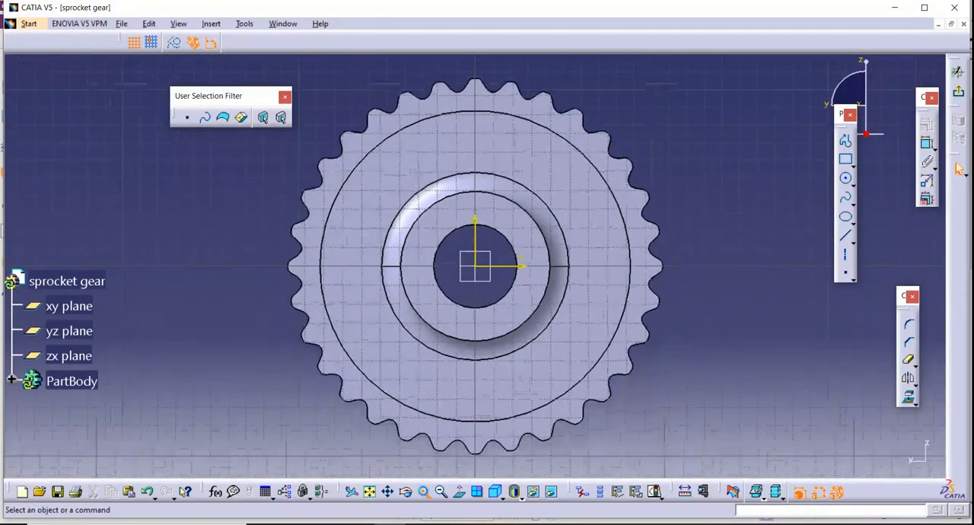
{"action": "left_click", "coordinate": [846, 160]}
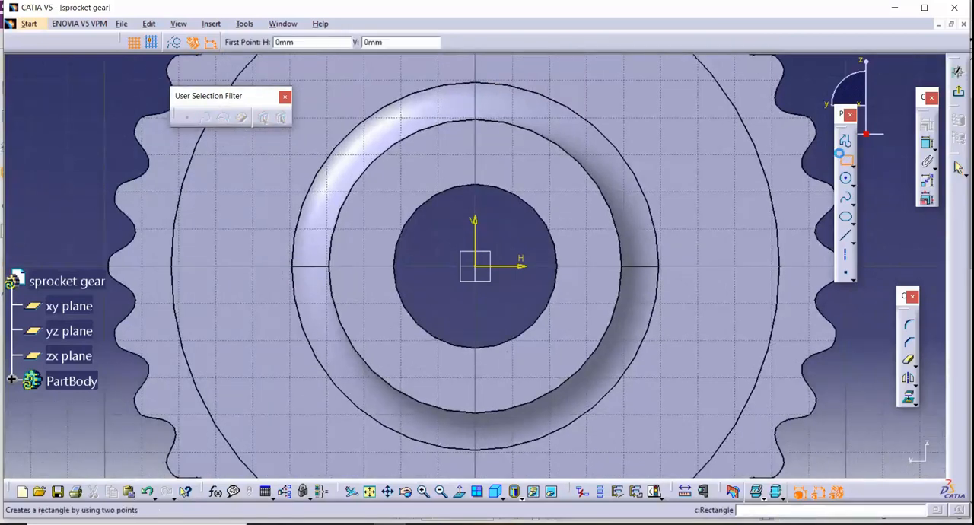
{"action": "left_click", "coordinate": [445, 201]}
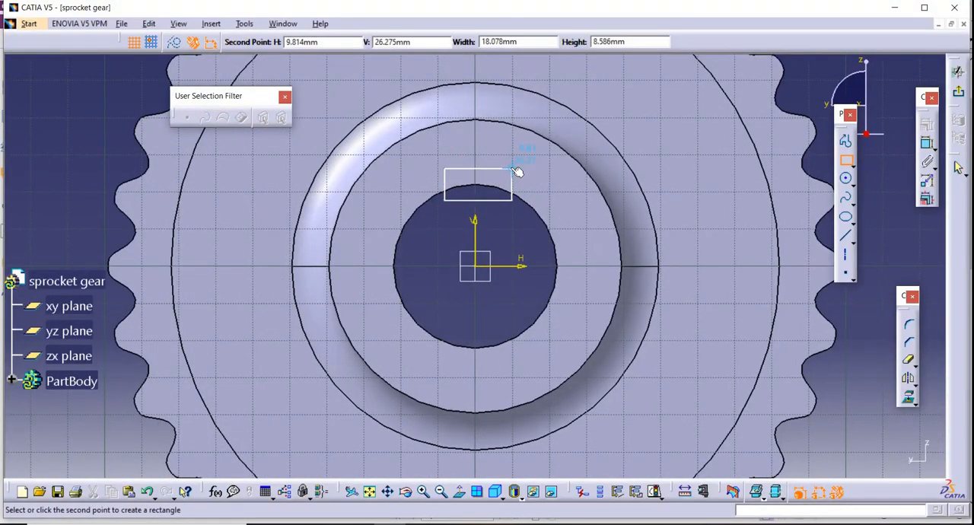
{"action": "left_click", "coordinate": [515, 171]}
Stretch the keyway rectangle to about 20.3 mm wide and extend its lower edge further into the bore.
{"action": "left_click", "coordinate": [896, 240]}
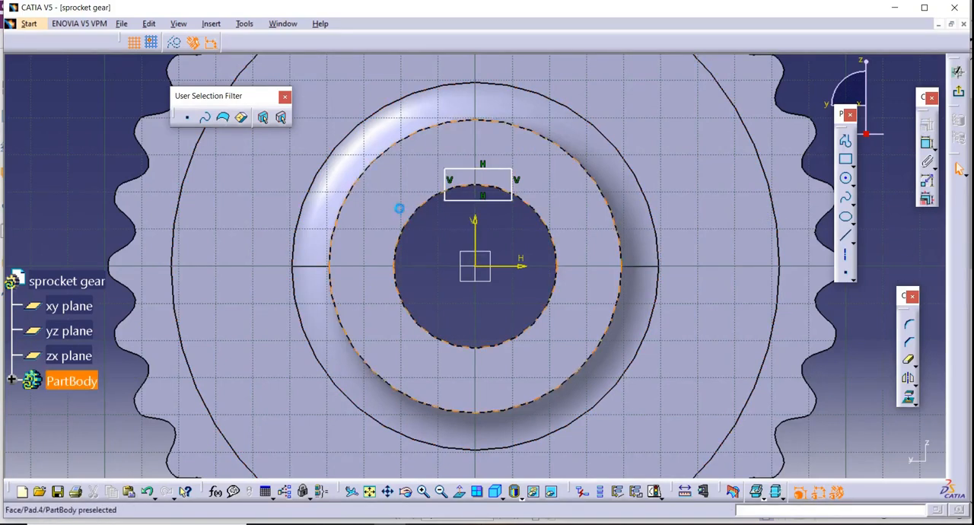
{"action": "left_click", "coordinate": [439, 188]}
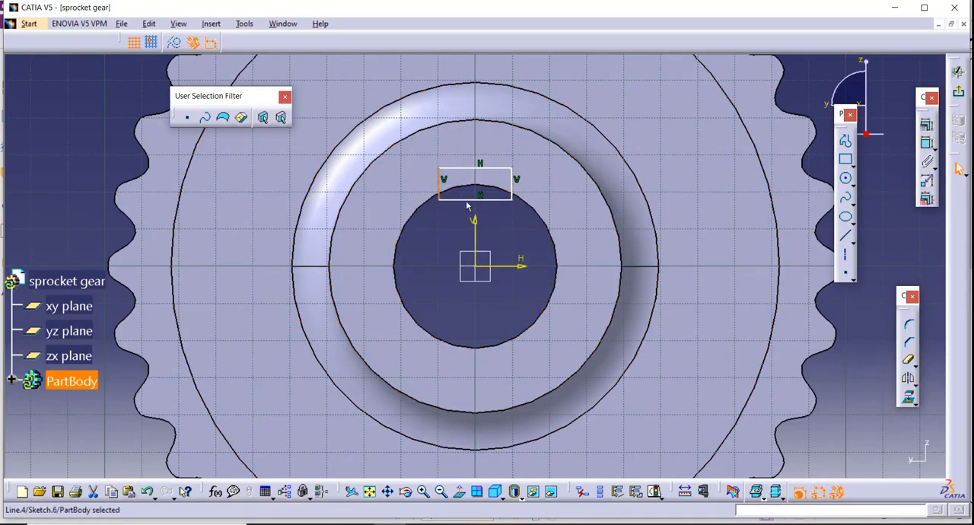
{"action": "left_click_drag", "start_coordinate": [467, 204], "coordinate": [465, 207]}
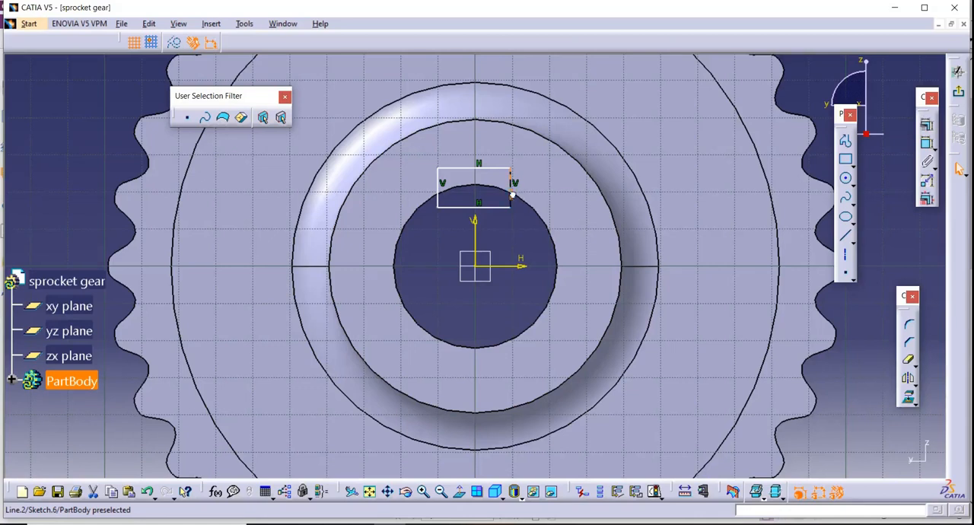
{"action": "left_click", "coordinate": [896, 245]}
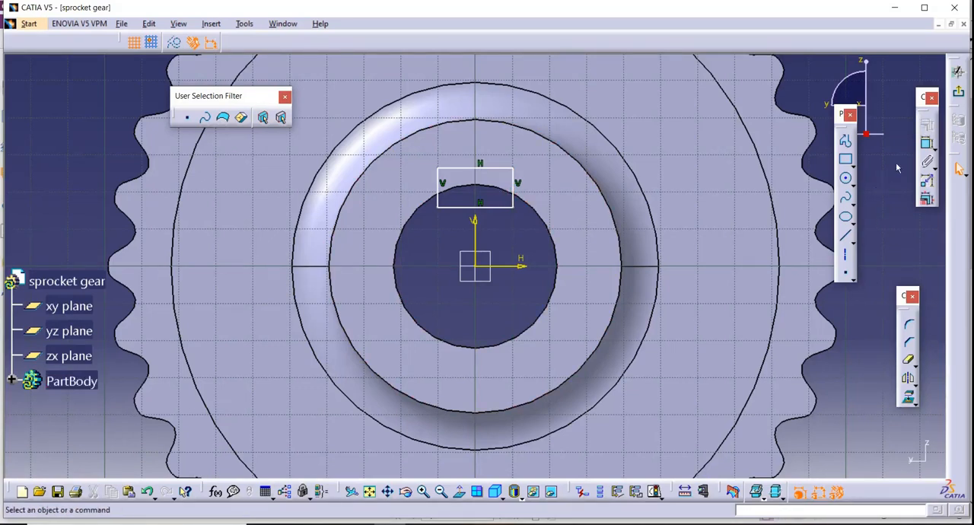
Dimension the distance between the keyway rectangle's vertical sides and set it to 20 mm.
{"action": "left_click", "coordinate": [927, 142]}
{"action": "left_click", "coordinate": [439, 196]}
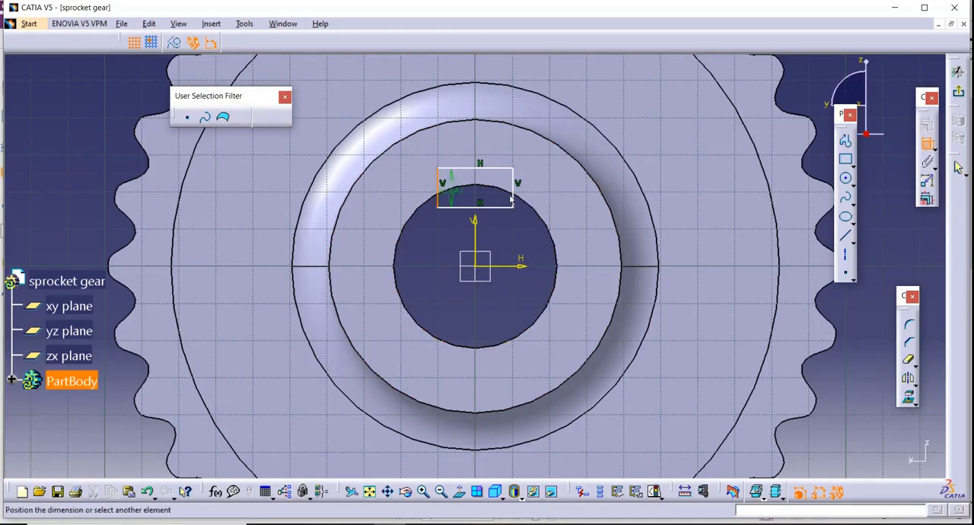
{"action": "left_click", "coordinate": [514, 194]}
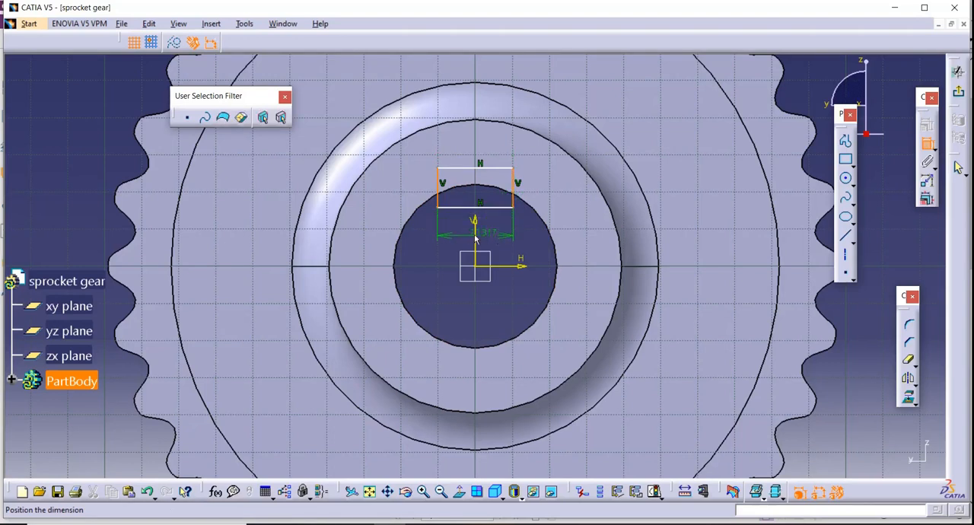
{"action": "left_click", "coordinate": [475, 238]}
{"action": "double_click", "coordinate": [462, 236]}
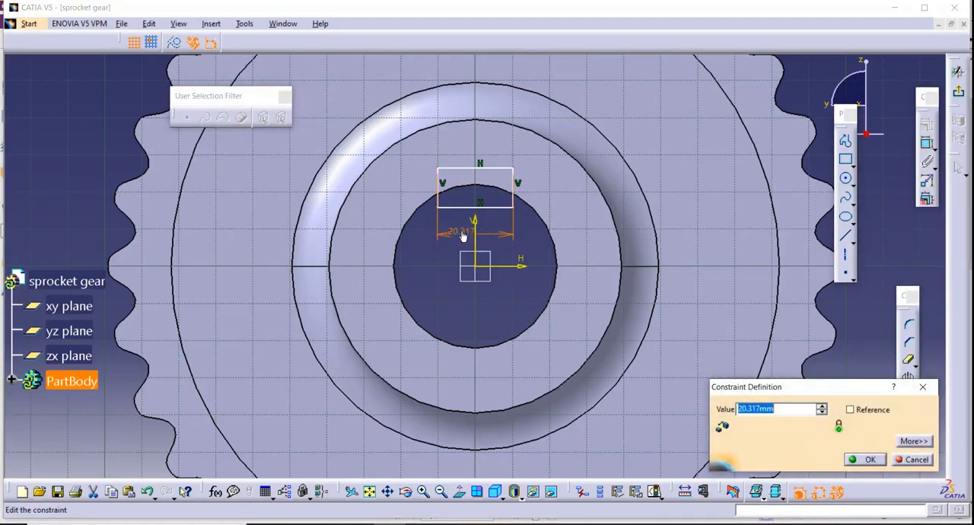
{"action": "type", "text": "20"}
{"action": "key", "text": "Return"}
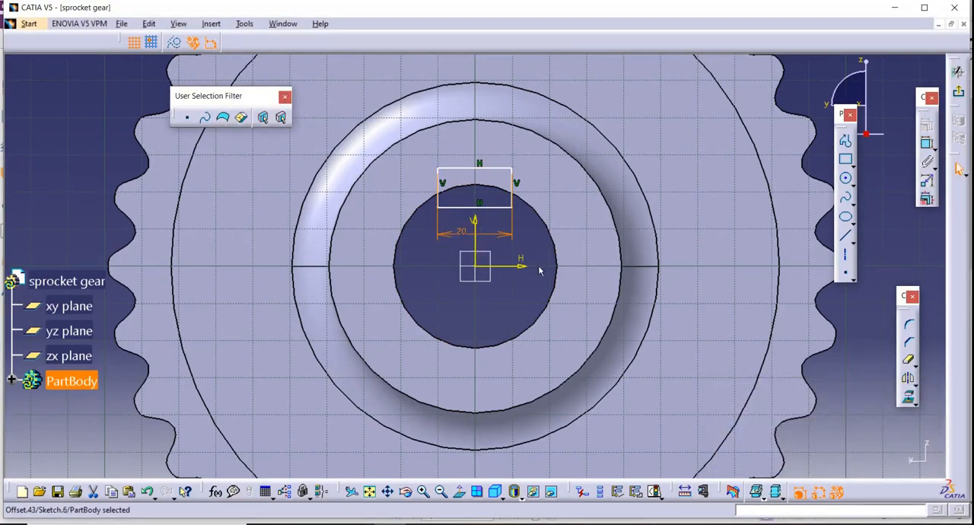
{"action": "left_click", "coordinate": [540, 268]}
Dimension the offset between the bore edge and the rectangle's upper side, and set it to 4 mm.
{"action": "left_click", "coordinate": [928, 143]}
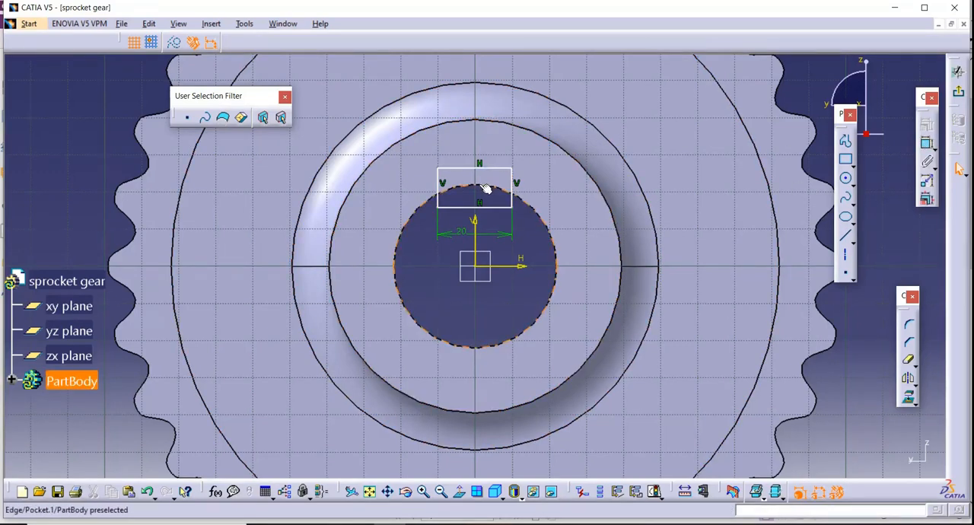
{"action": "left_click", "coordinate": [485, 188]}
{"action": "left_click", "coordinate": [927, 144]}
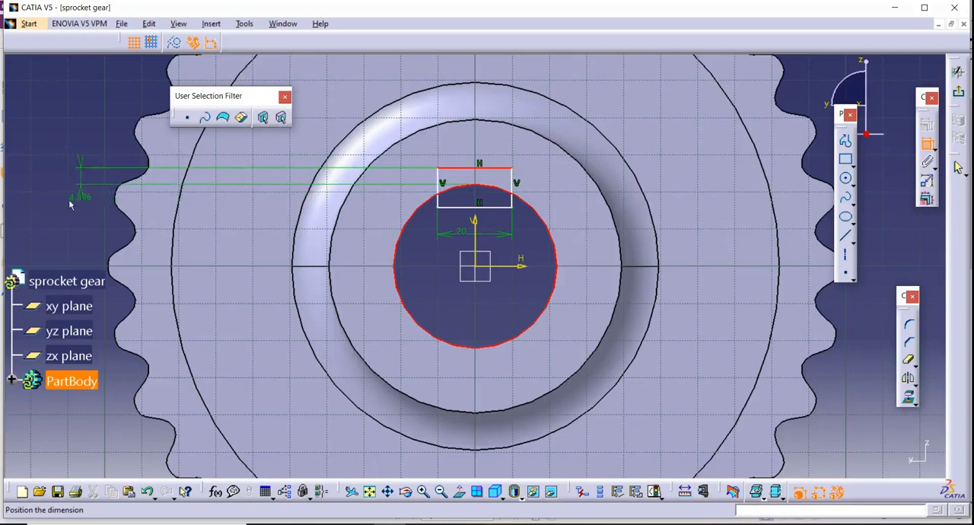
{"action": "left_click", "coordinate": [62, 196]}
{"action": "double_click", "coordinate": [63, 198]}
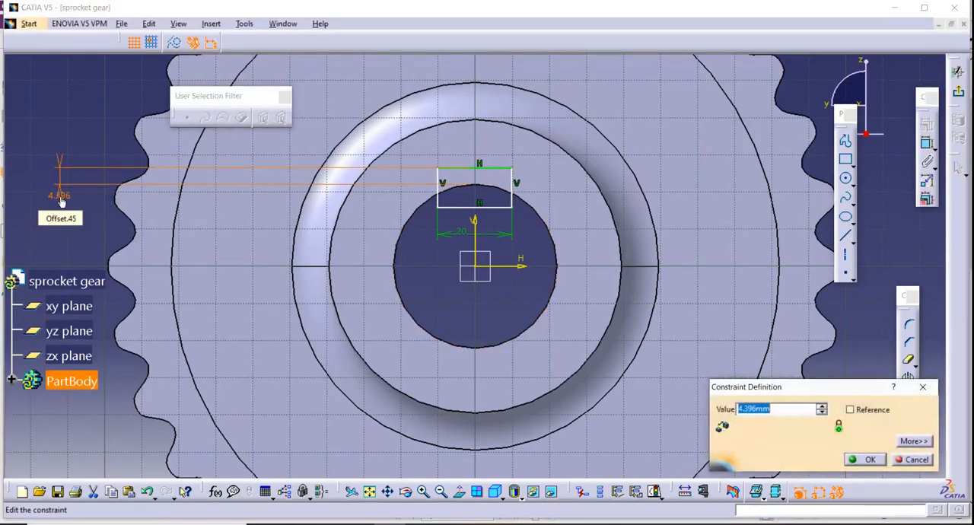
{"action": "type", "text": "4"}
{"action": "key", "text": "Return"}
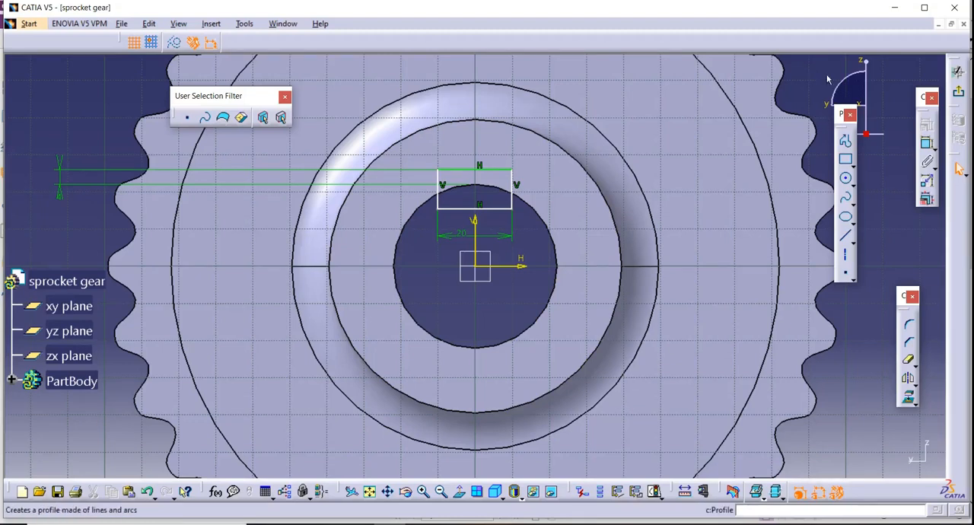
Exit the sketch and cut the keyway rectangle through the hub as an 86 mm deep pocket.
{"action": "left_click", "coordinate": [959, 169]}
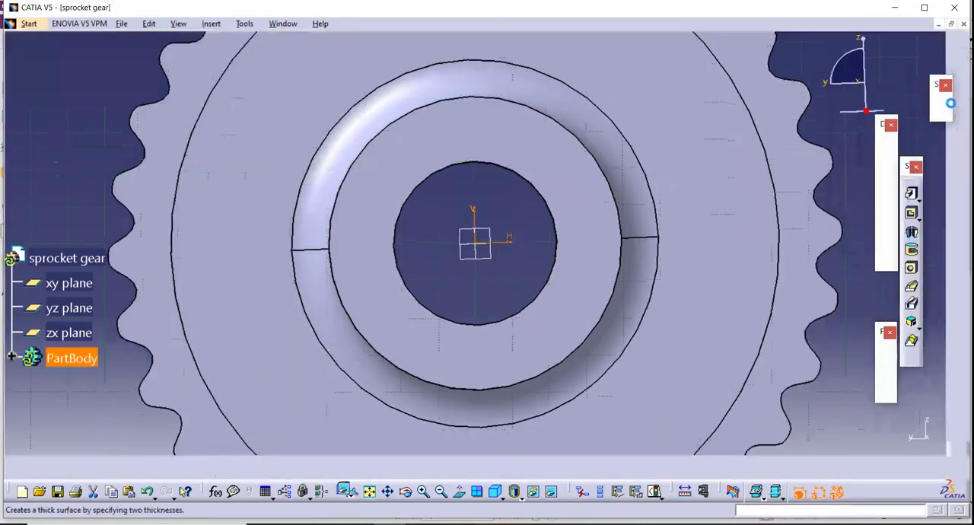
{"action": "left_click", "coordinate": [912, 213]}
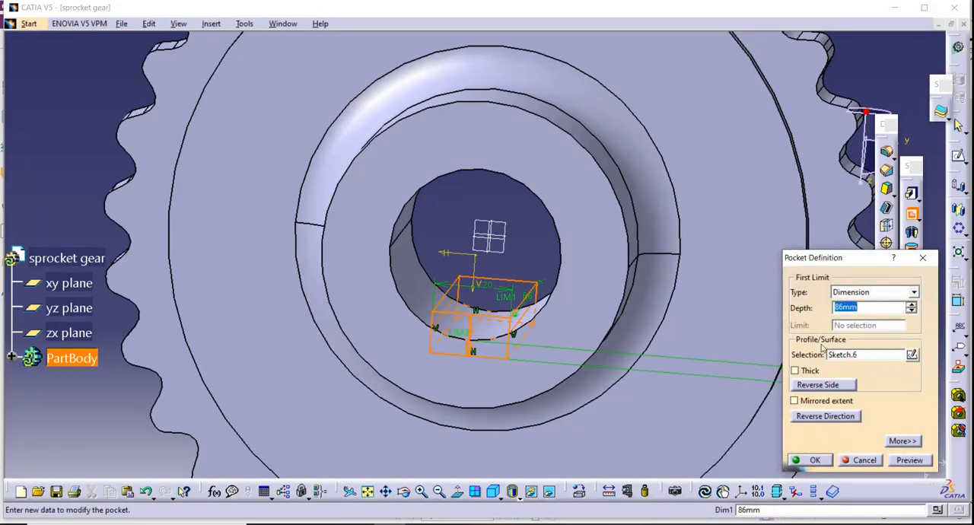
{"action": "left_click", "coordinate": [813, 460]}
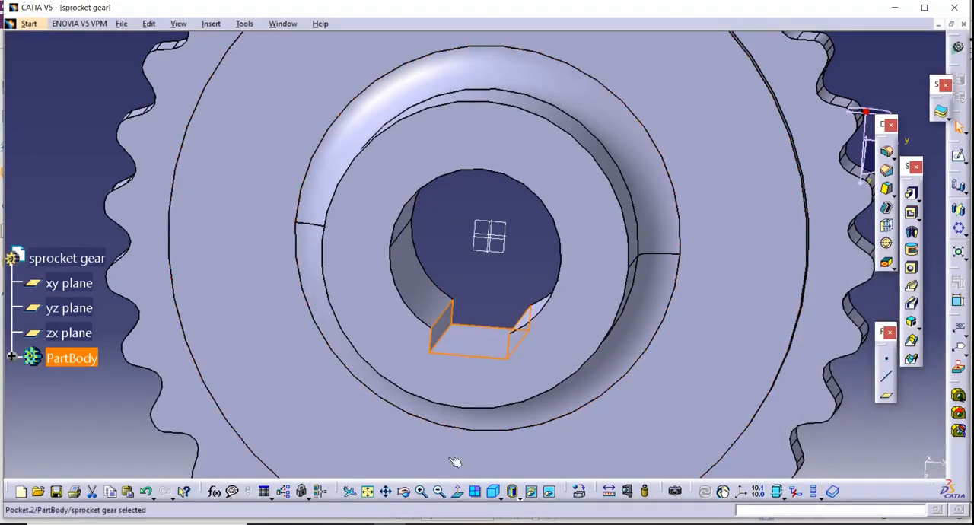
Inspect the keyed bore from the hub side and from the back of the sprocket.
{"action": "left_click", "coordinate": [439, 492]}
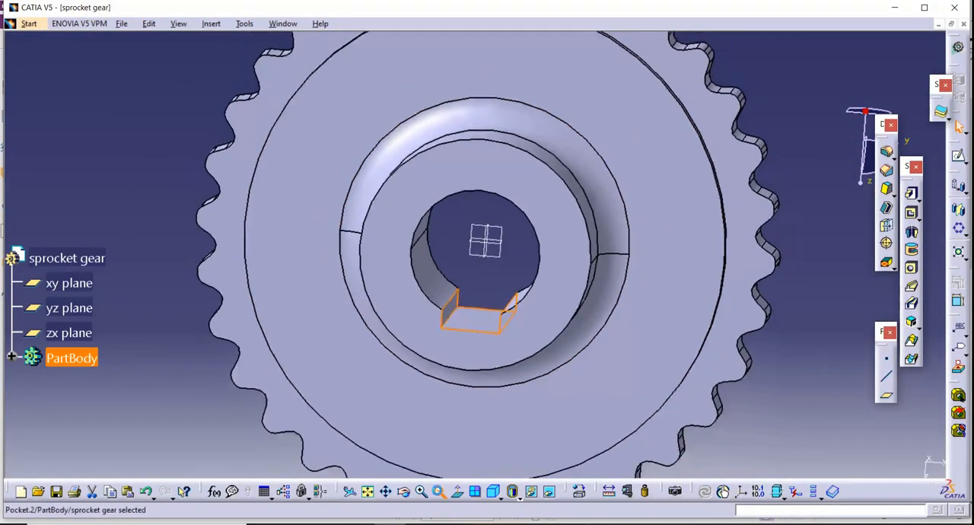
{"action": "left_click_drag", "start_coordinate": [463, 364], "coordinate": [381, 72]}
{"action": "left_click_drag", "start_coordinate": [392, 468], "coordinate": [461, 477]}
{"action": "middle_click_drag", "start_coordinate": [800, 342], "coordinate": [727, 256]}
{"action": "left_click", "coordinate": [452, 473]}
{"action": "left_click", "coordinate": [421, 491]}
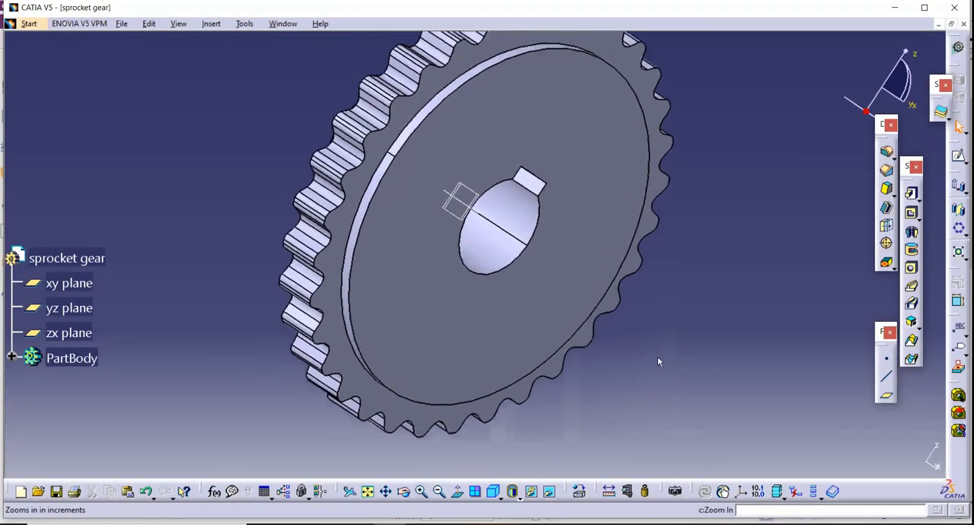
Try an edge fillet on the outer circular edge of the raised disc opposite the hub, and undo it.
{"action": "left_click", "coordinate": [911, 193]}
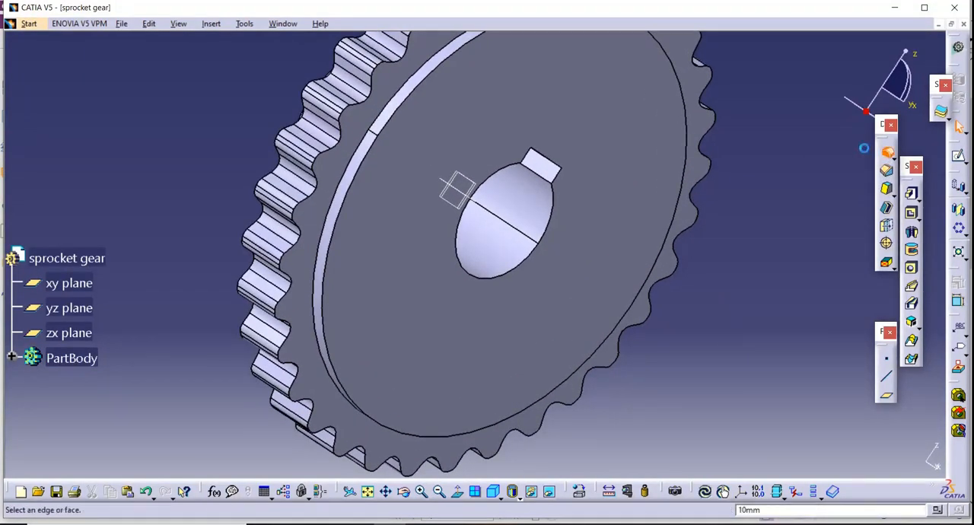
{"action": "left_click", "coordinate": [348, 204]}
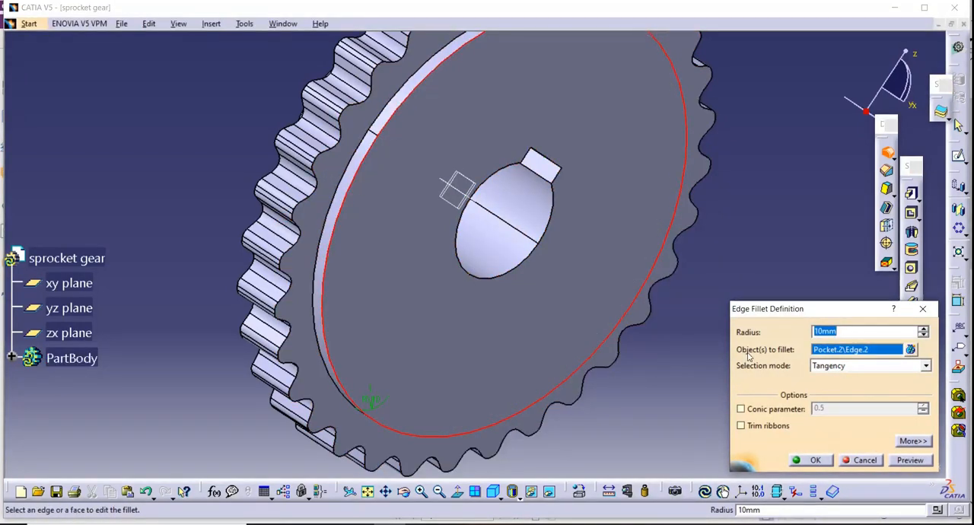
{"action": "key", "text": "Return"}
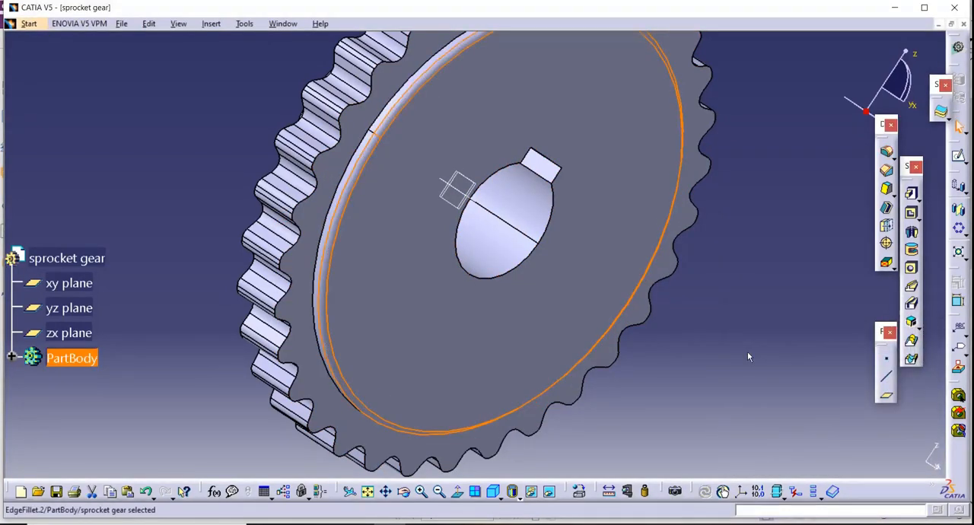
{"action": "left_click", "coordinate": [148, 492]}
{"action": "left_click", "coordinate": [132, 332]}
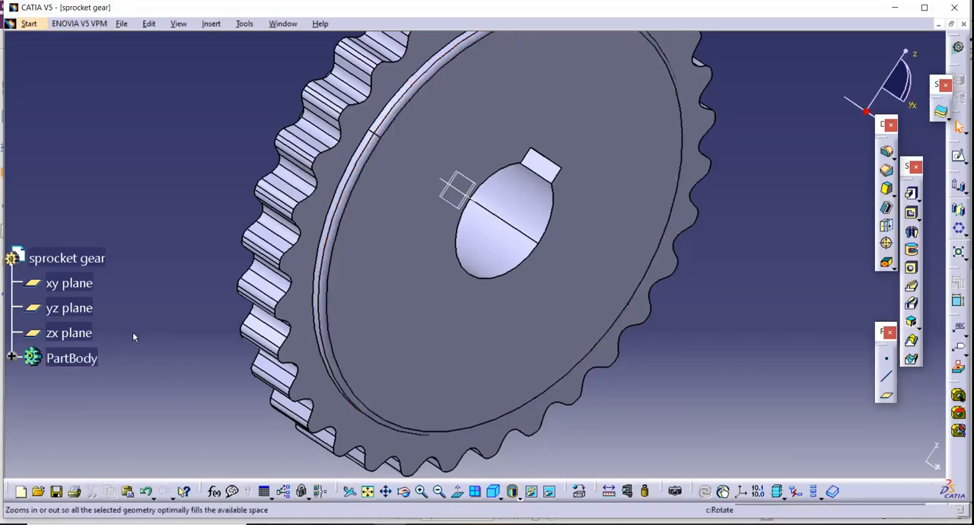
{"action": "left_click", "coordinate": [147, 493]}
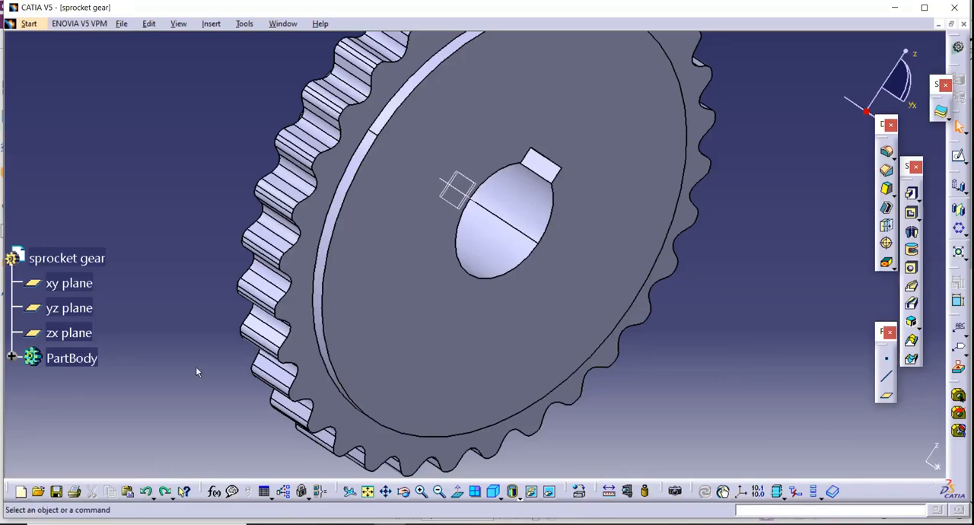
Examine the finished sprocket from the hub side, the toothed rim and the back, including the filleted hub and keyed bore.
{"action": "left_click", "coordinate": [404, 491]}
{"action": "left_click_drag", "start_coordinate": [432, 464], "coordinate": [721, 312]}
{"action": "left_click", "coordinate": [439, 492]}
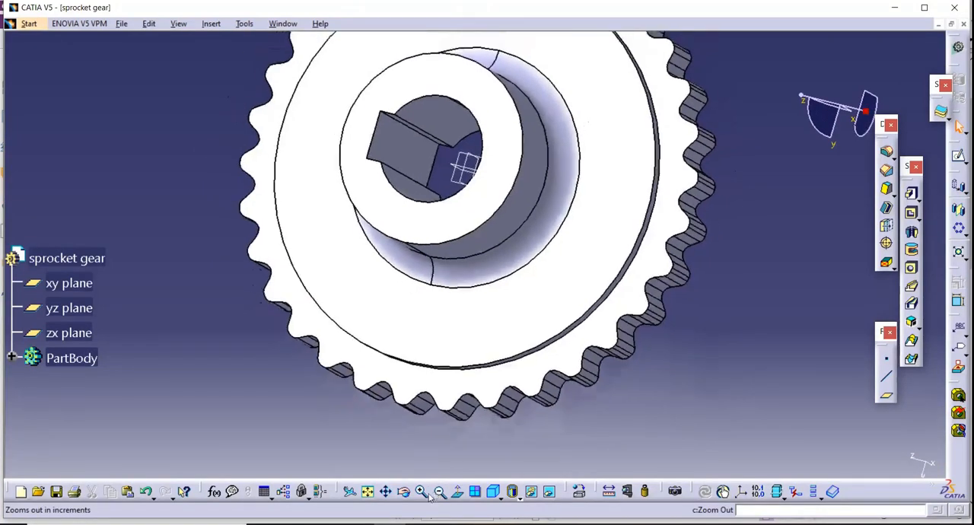
{"action": "left_click_drag", "start_coordinate": [485, 218], "coordinate": [381, 244]}
{"action": "middle_click_drag", "start_coordinate": [419, 316], "coordinate": [429, 423]}
{"action": "scroll", "coordinate": [428, 423], "scroll_direction": "up", "scroll_amount": 1}
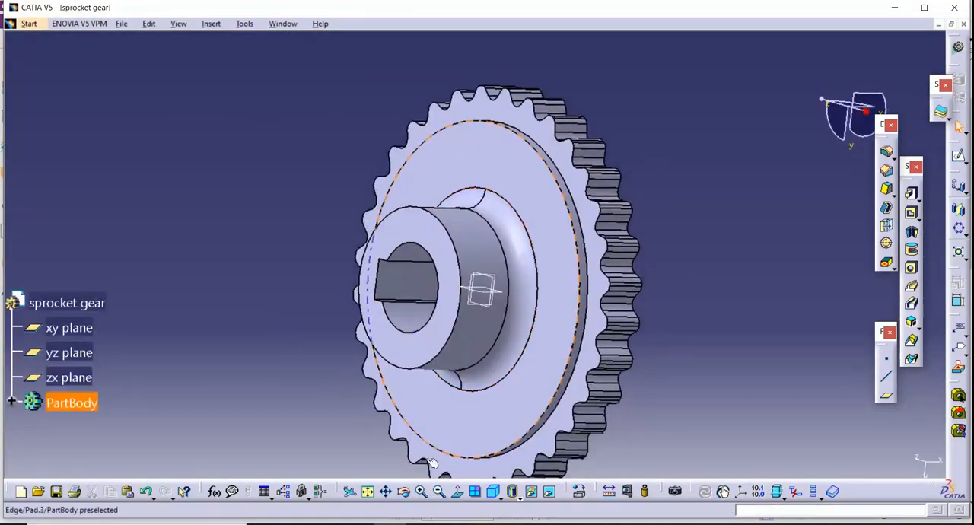
{"action": "left_click", "coordinate": [439, 493]}
{"action": "left_click", "coordinate": [404, 492]}
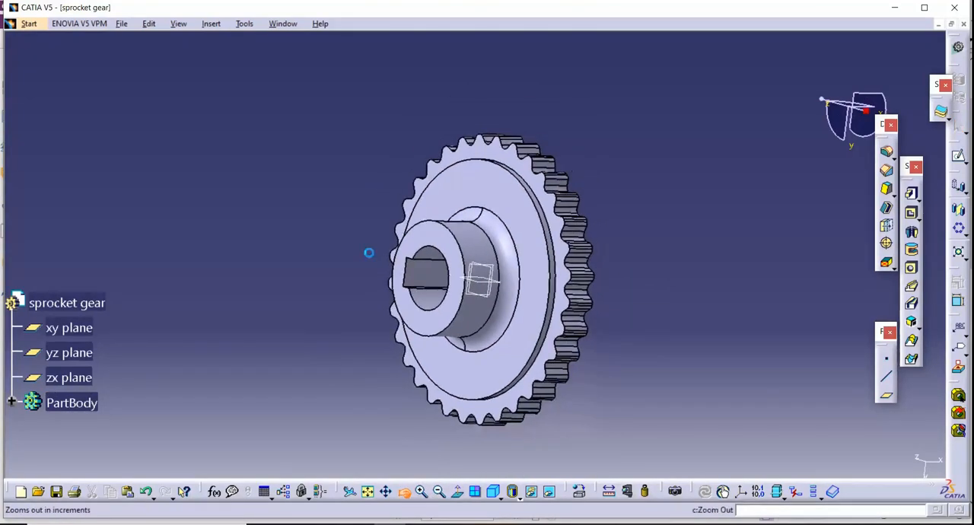
{"action": "left_click_drag", "start_coordinate": [370, 252], "coordinate": [602, 266]}
{"action": "left_click", "coordinate": [406, 495]}
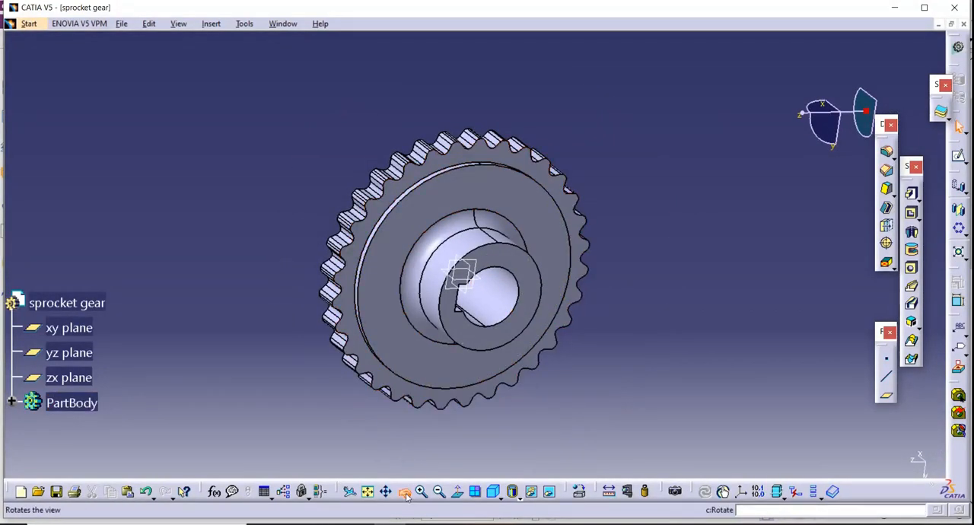
{"action": "left_click_drag", "start_coordinate": [305, 286], "coordinate": [341, 207]}
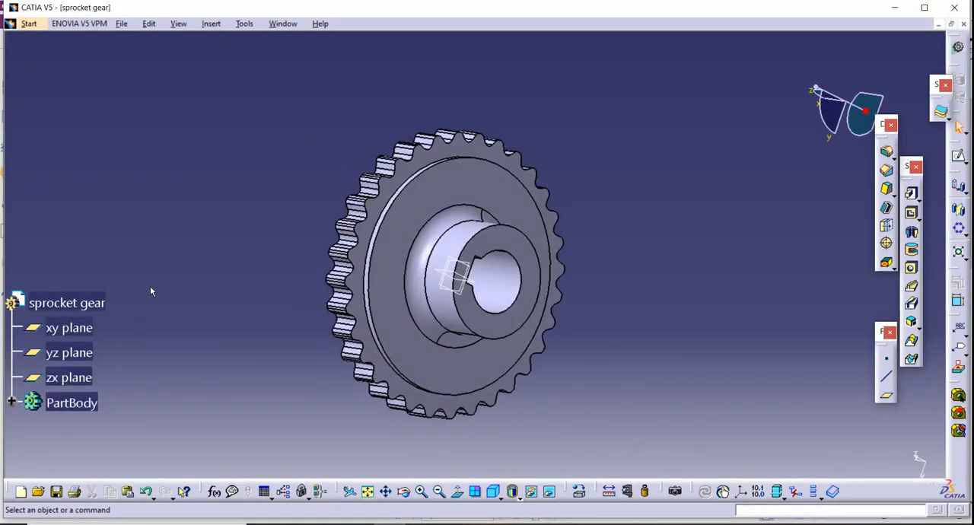
{"action": "scroll", "coordinate": [151, 291], "scroll_direction": "down", "scroll_amount": 5}
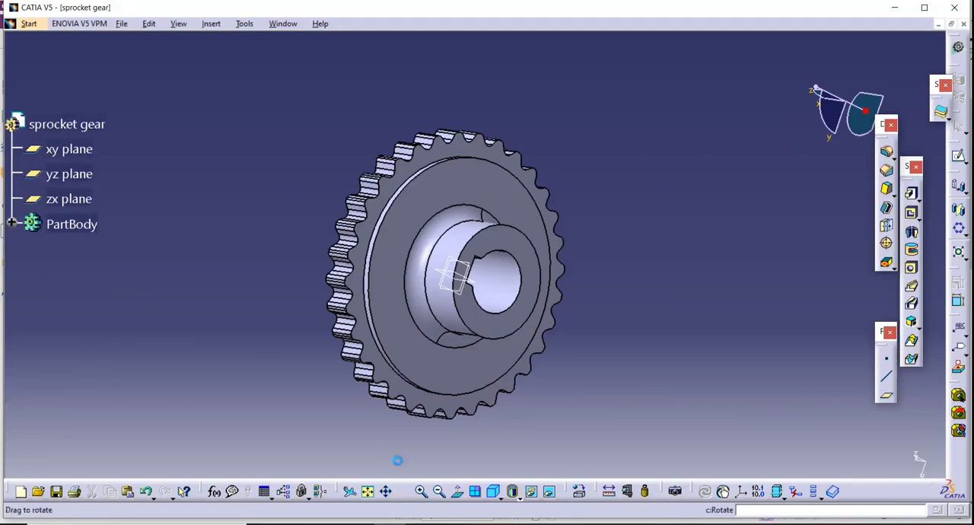
{"action": "left_click_drag", "start_coordinate": [302, 203], "coordinate": [332, 130]}
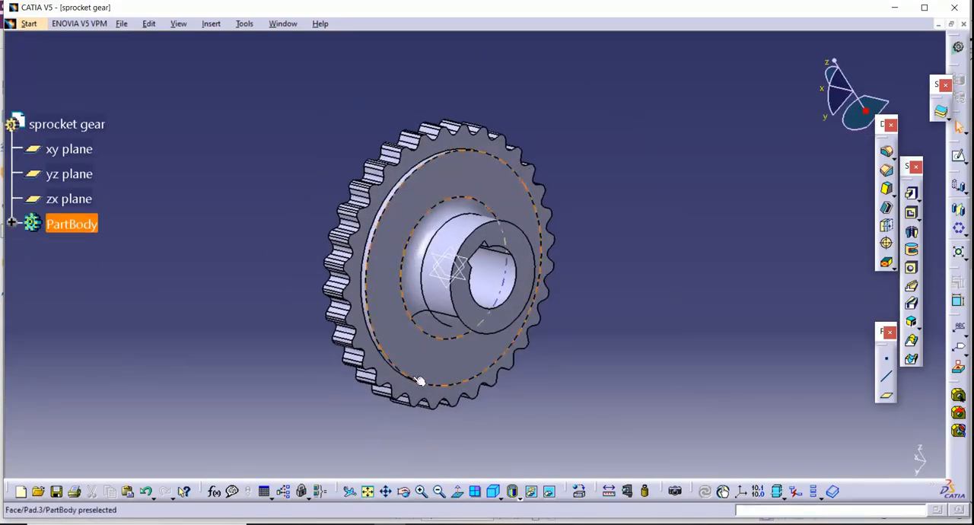
{"action": "left_click_drag", "start_coordinate": [372, 366], "coordinate": [399, 215]}
{"action": "middle_click_drag", "start_coordinate": [491, 379], "coordinate": [552, 365]}
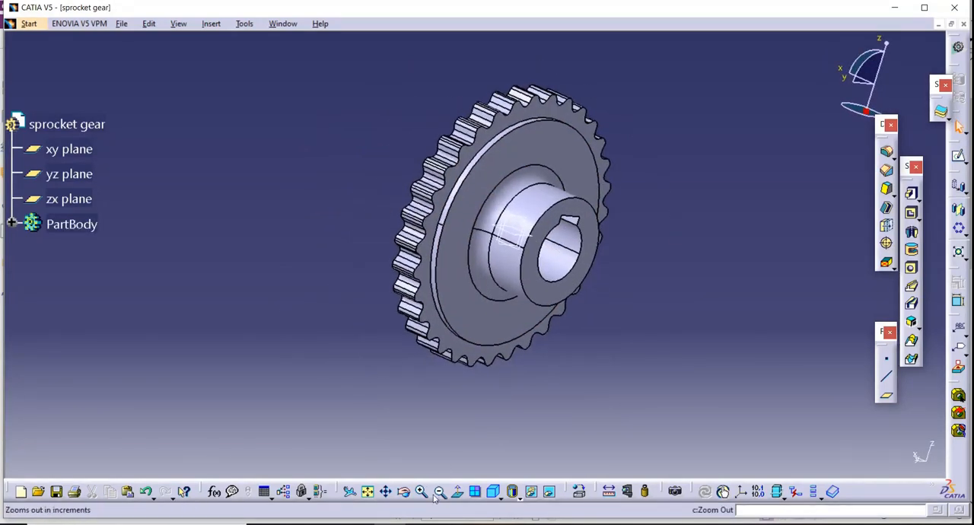
{"action": "left_click", "coordinate": [422, 493]}
{"action": "left_click", "coordinate": [403, 492]}
{"action": "left_click_drag", "start_coordinate": [353, 251], "coordinate": [318, 200]}
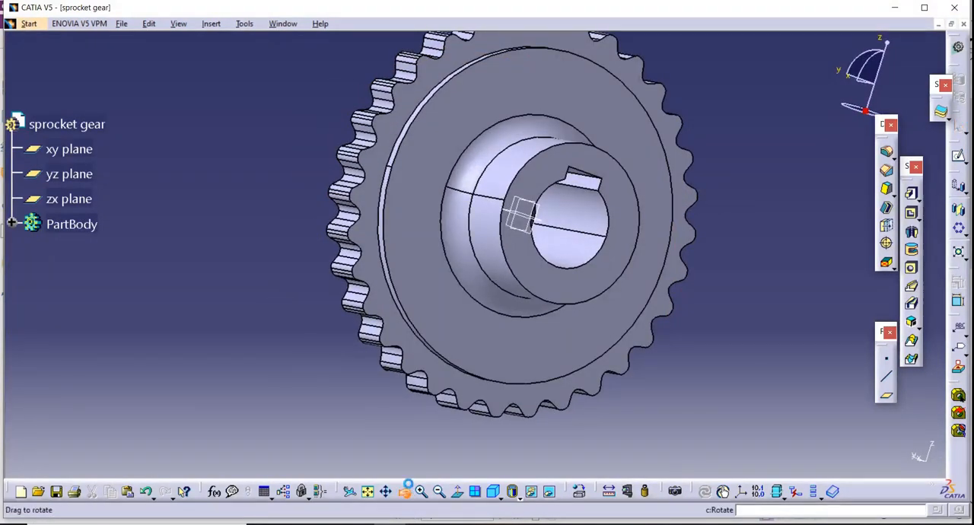
{"action": "middle_click_drag", "start_coordinate": [648, 282], "coordinate": [573, 368]}
{"action": "scroll", "coordinate": [572, 368], "scroll_direction": "up", "scroll_amount": 1}
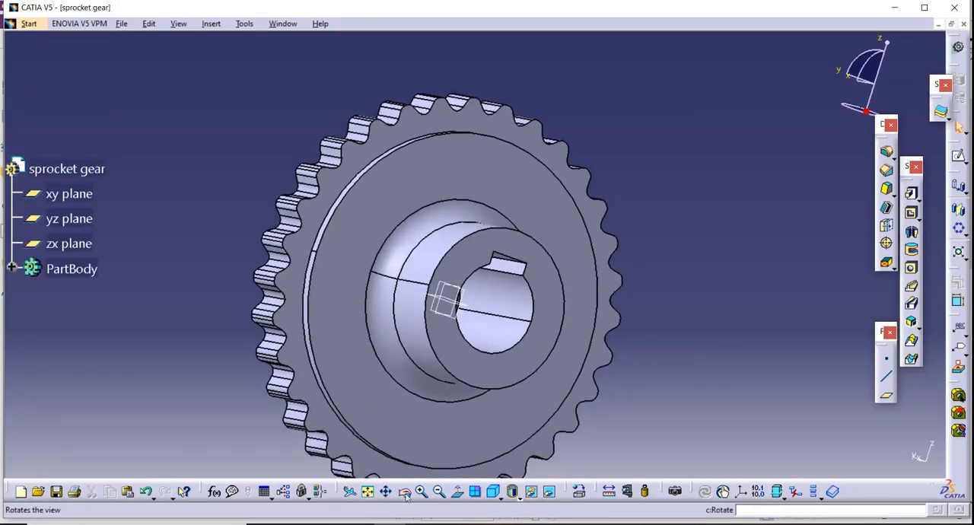
{"action": "middle_click_drag", "start_coordinate": [241, 266], "coordinate": [580, 276]}
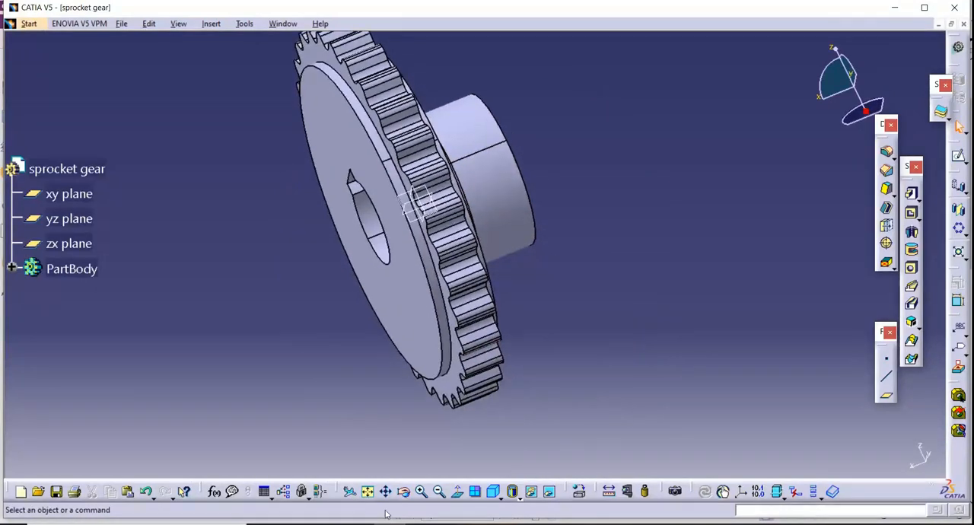
{"action": "left_click_drag", "start_coordinate": [438, 376], "coordinate": [466, 365]}
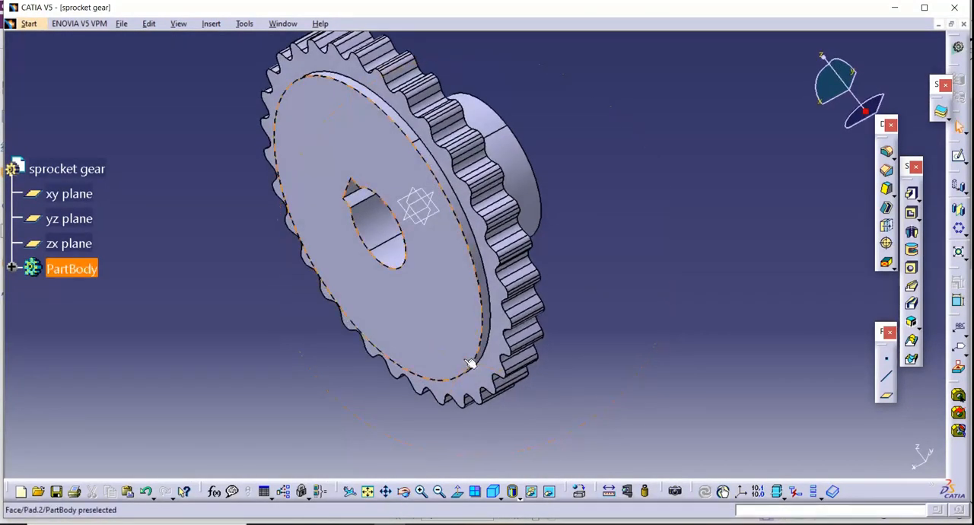
Start saving the part under a new name in the catia tutor folder on the desktop, and open the file name for editing.
{"action": "left_click", "coordinate": [121, 24]}
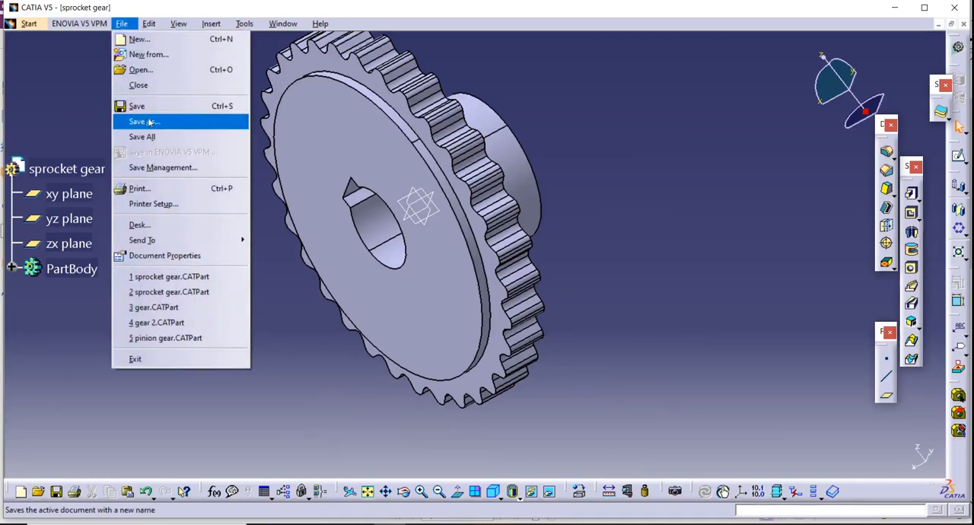
{"action": "left_click", "coordinate": [149, 122]}
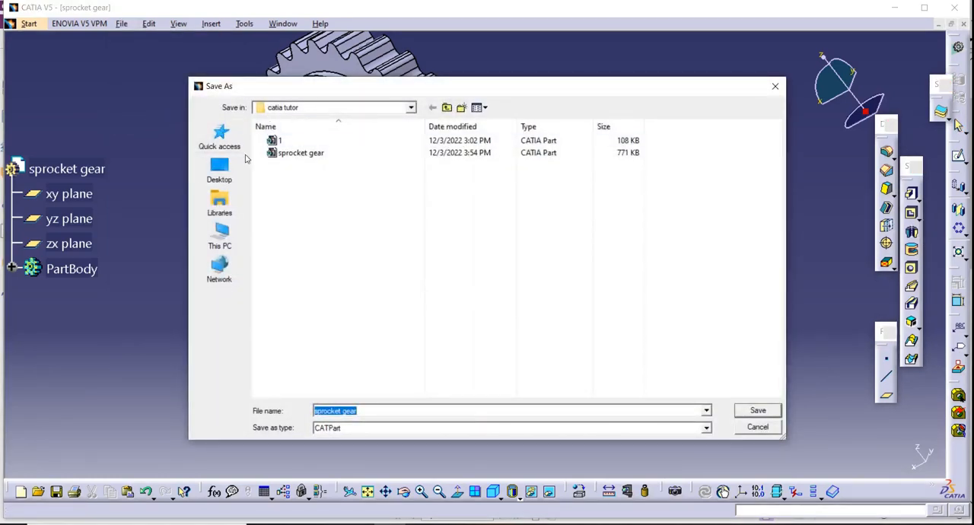
{"action": "left_click", "coordinate": [220, 169]}
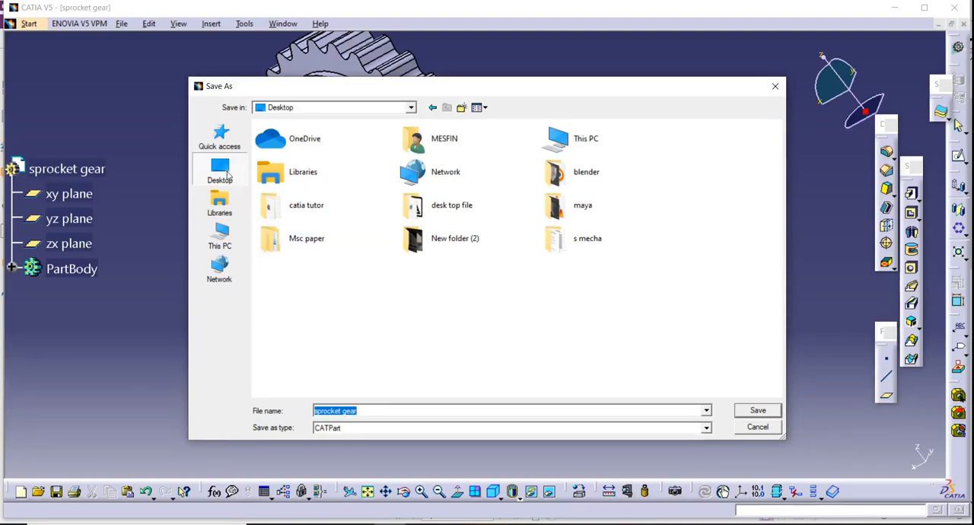
{"action": "left_click", "coordinate": [220, 231]}
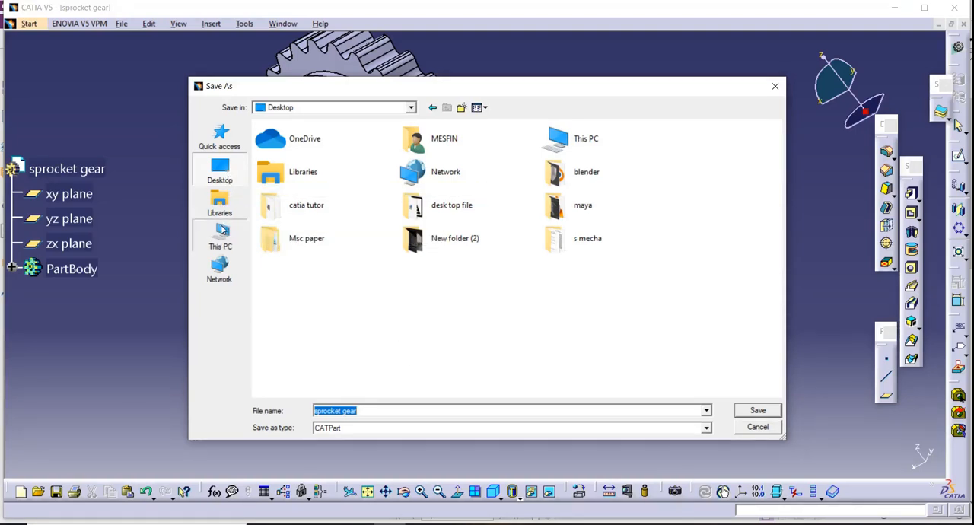
{"action": "left_click", "coordinate": [219, 174]}
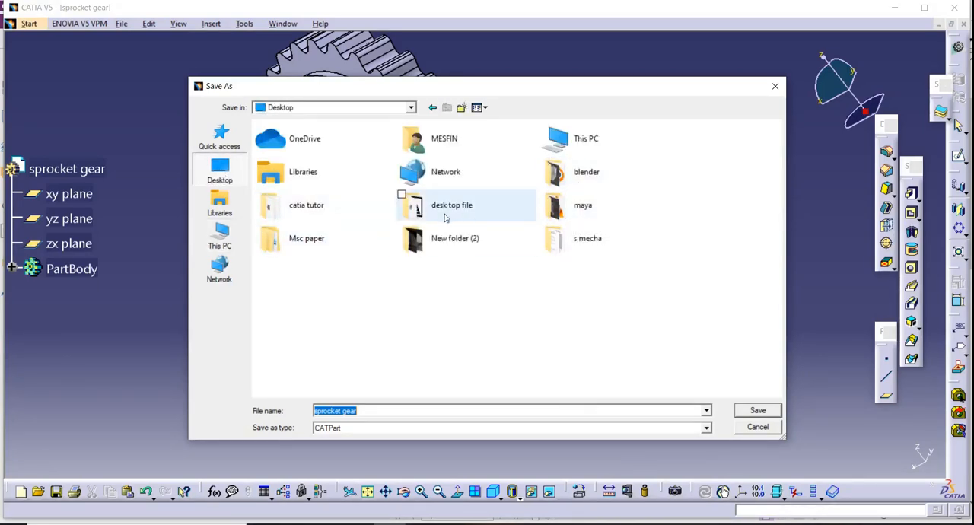
{"action": "double_click", "coordinate": [326, 201]}
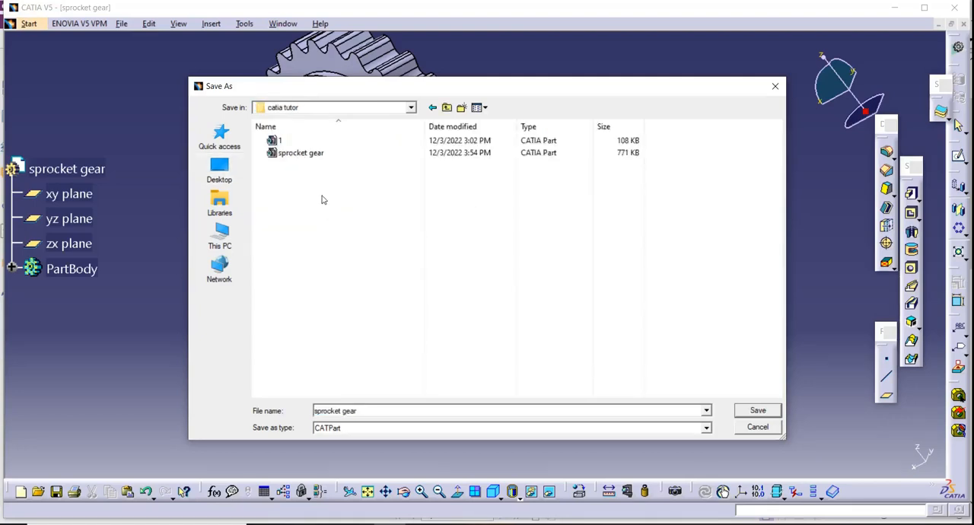
{"action": "left_click", "coordinate": [378, 410]}
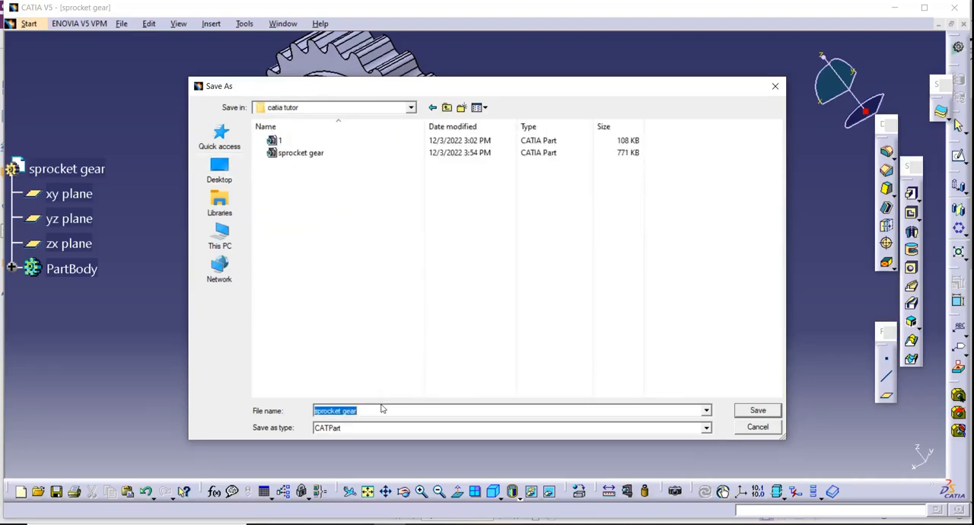